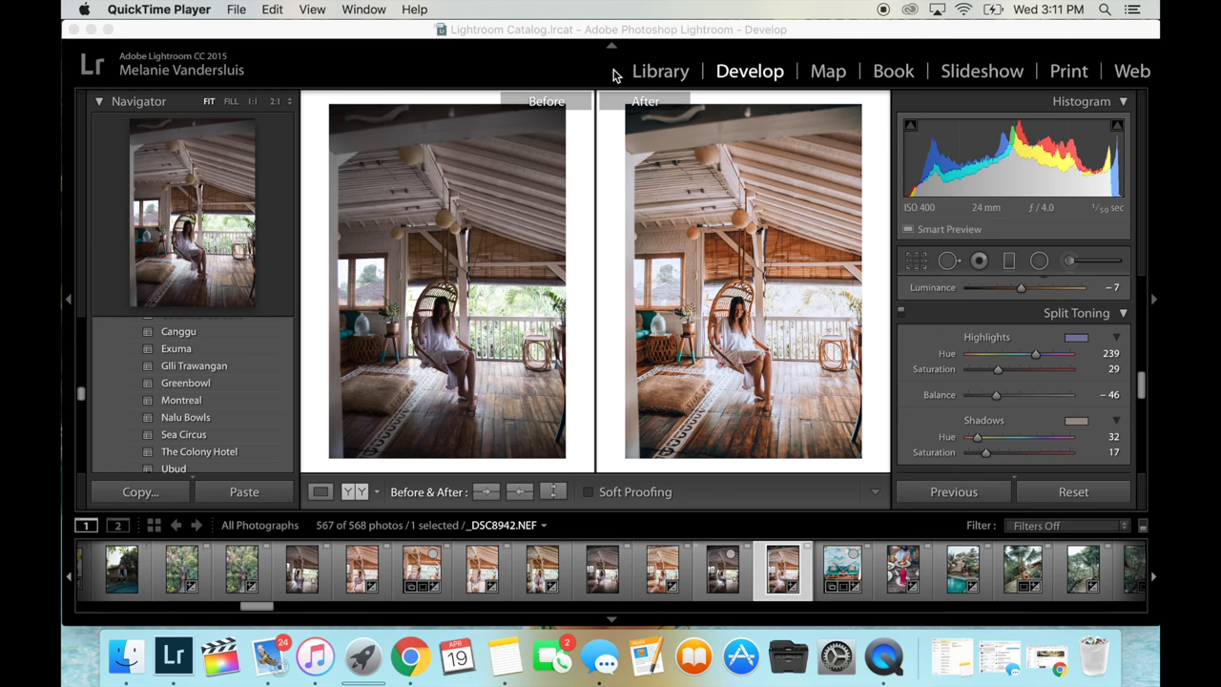
Bring the Lightroom window to the front over QuickTime Player
left_click(669, 81)
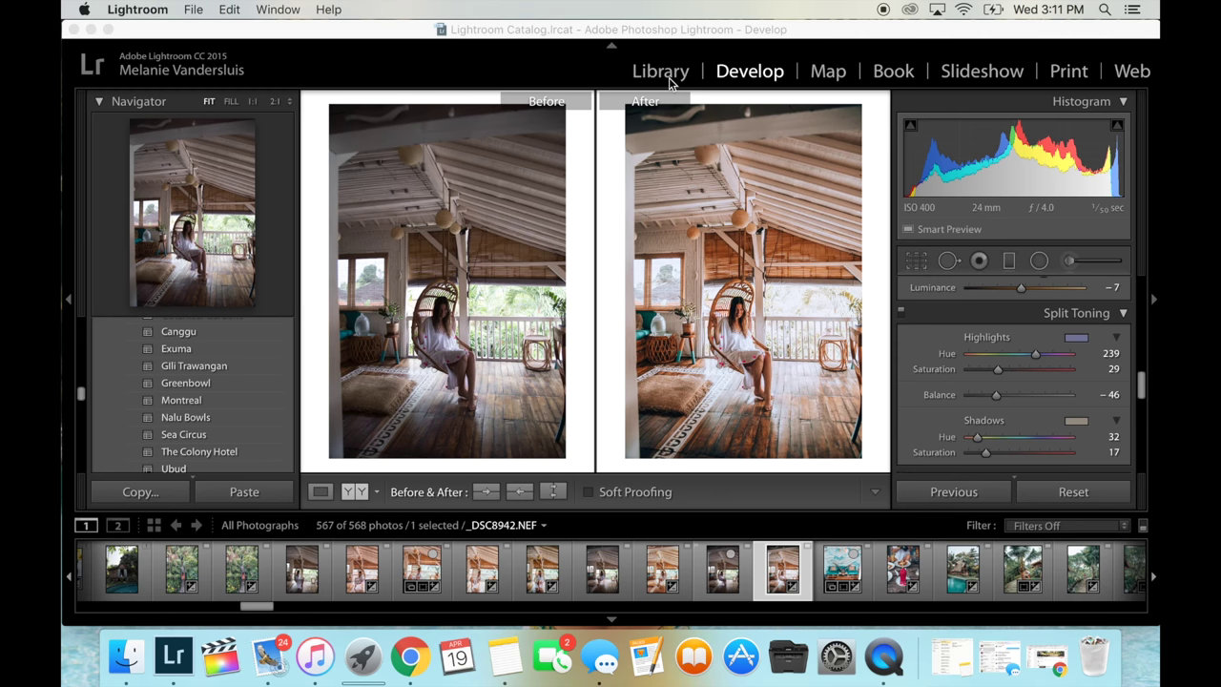
Open the Import dialog with the external drive's Bali 2017/Azul Beach Club folder as source
left_click(662, 71)
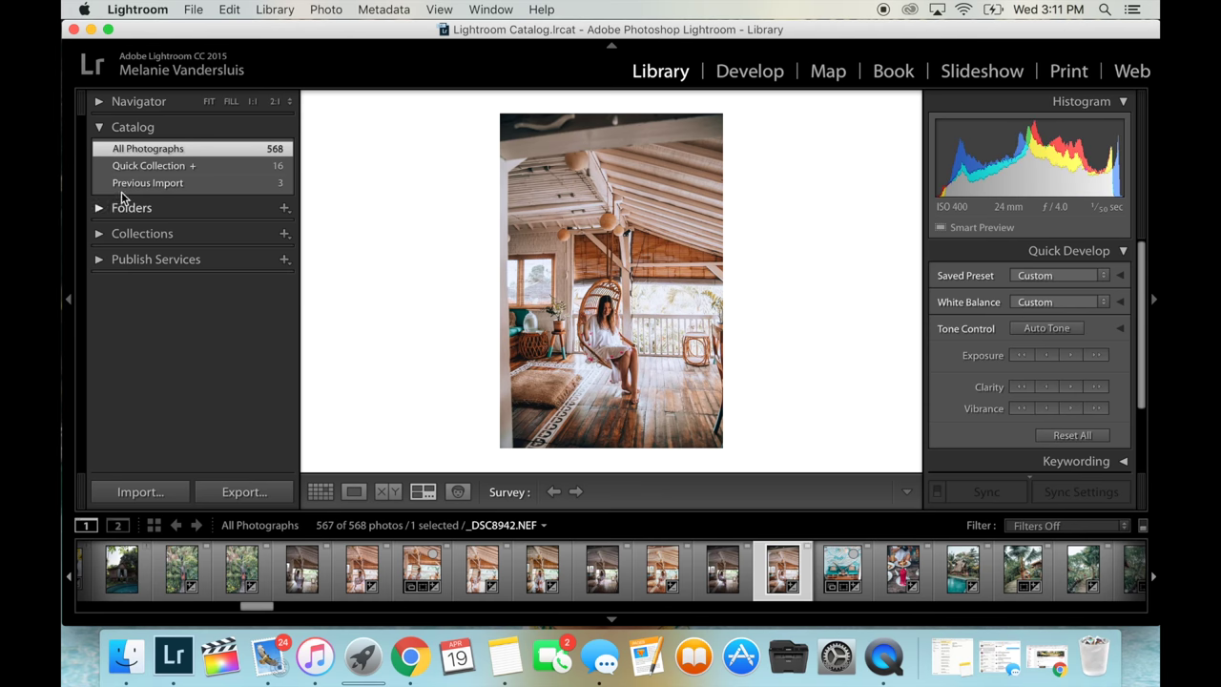
left_click(141, 493)
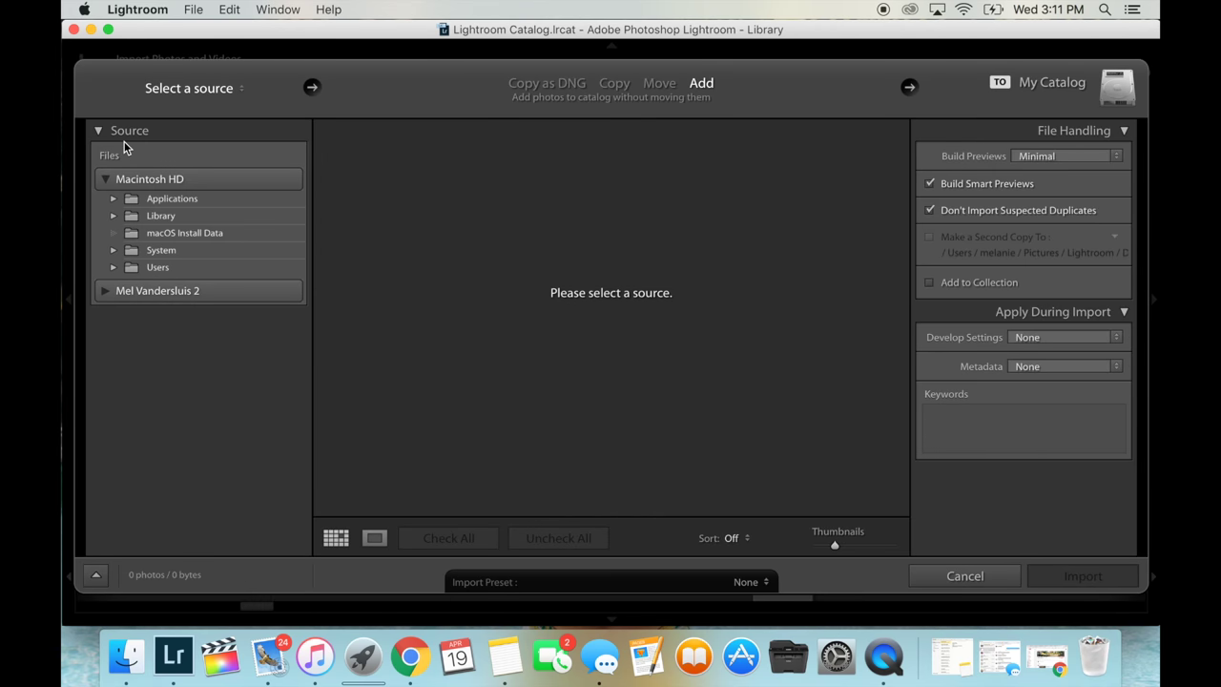
left_click(104, 291)
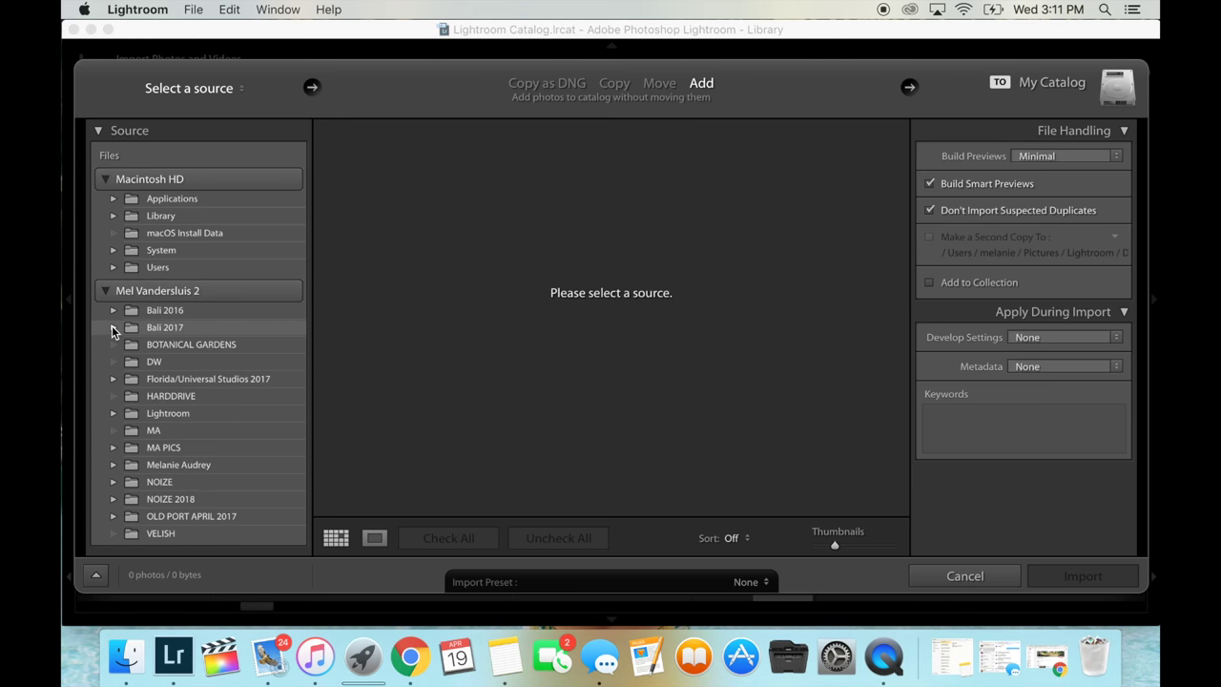
left_click(112, 327)
left_click(187, 346)
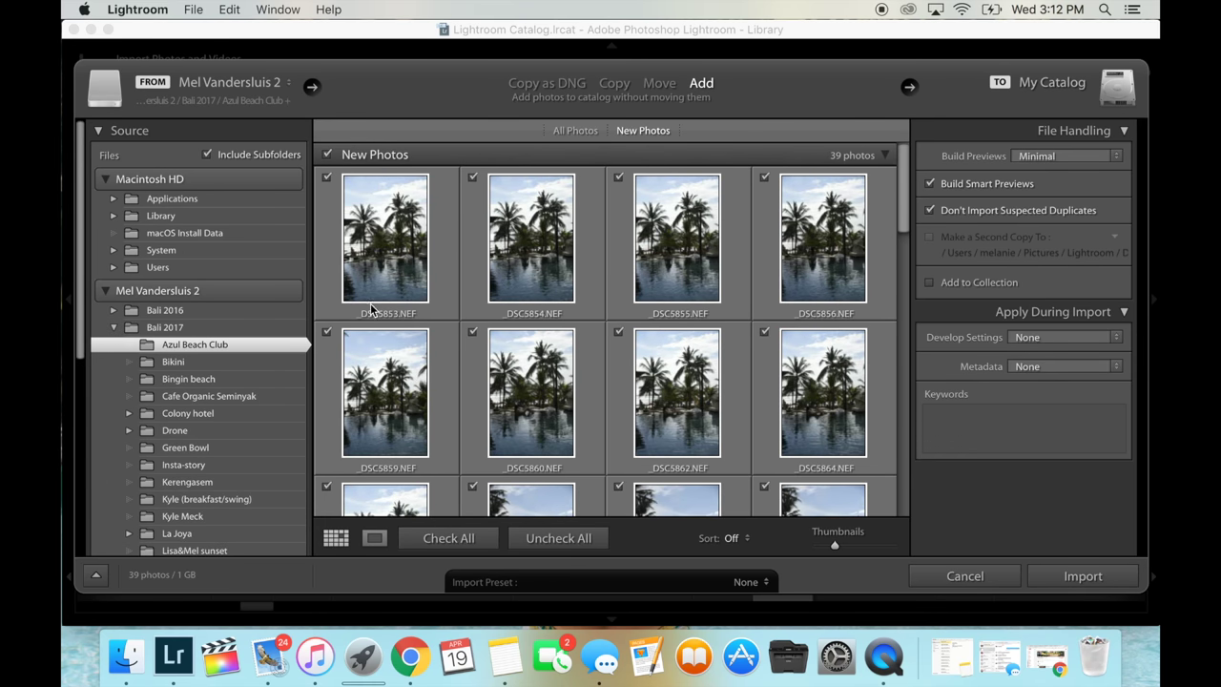
Uncheck all 39 photos and preview the palm-tree pool photos in Loupe view
left_click(559, 537)
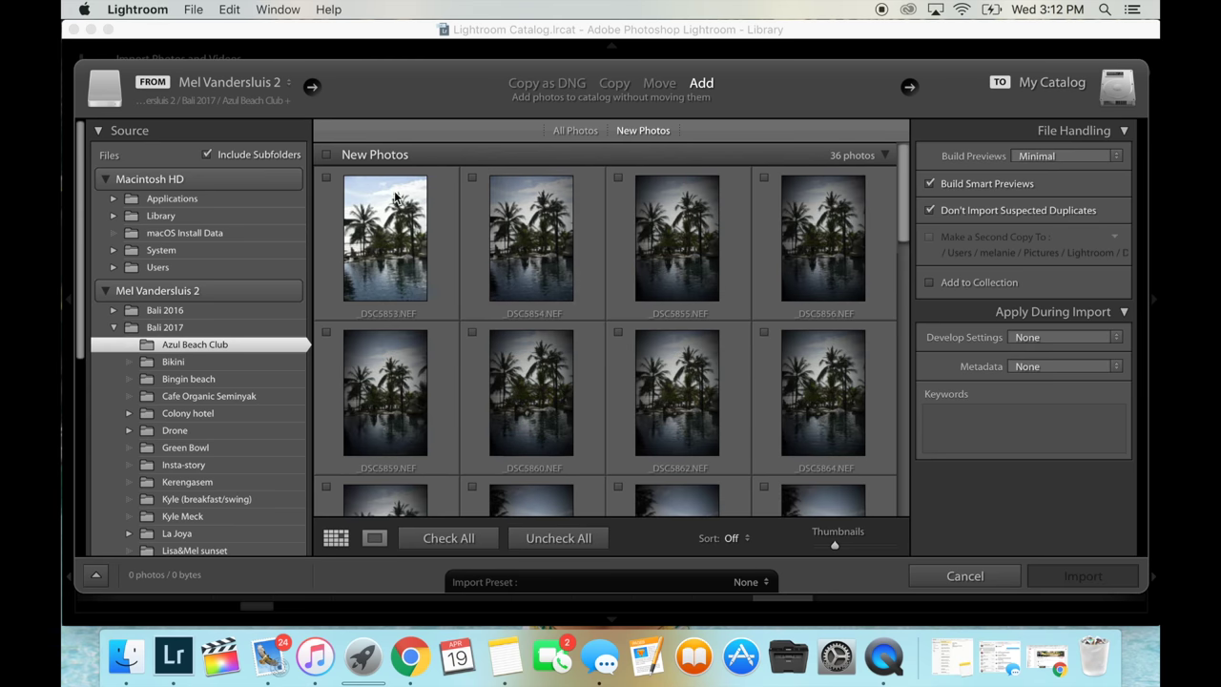
left_click(383, 237)
double_click(383, 237)
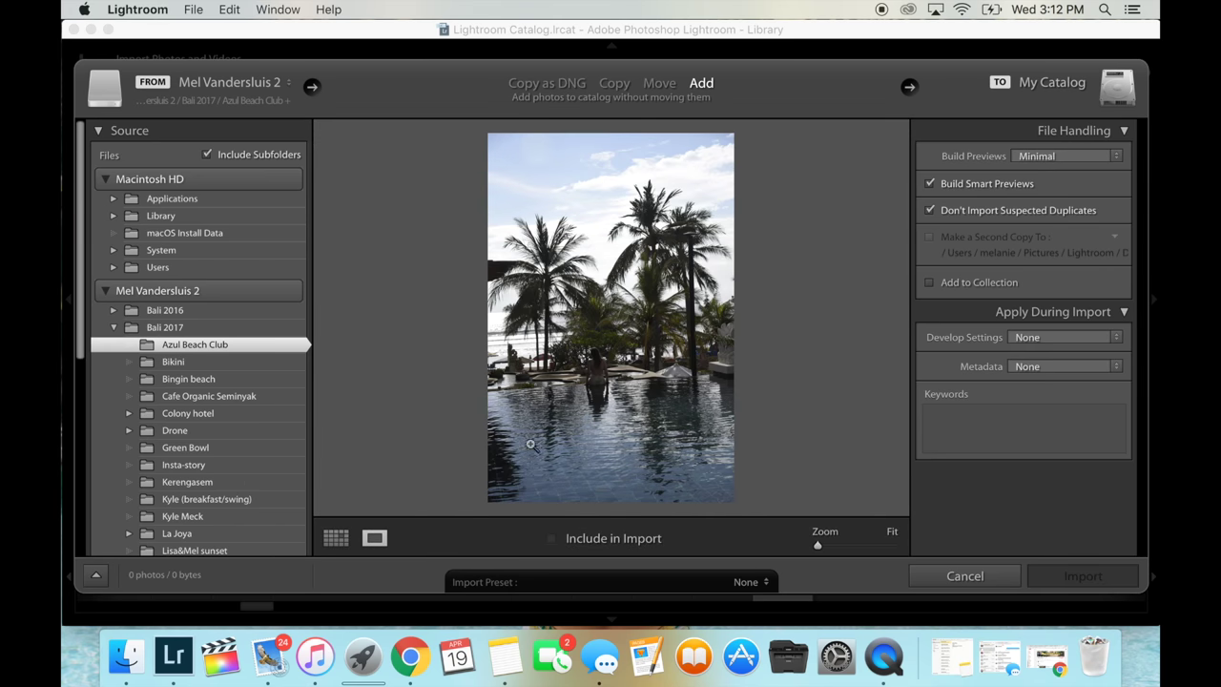
left_click(336, 539)
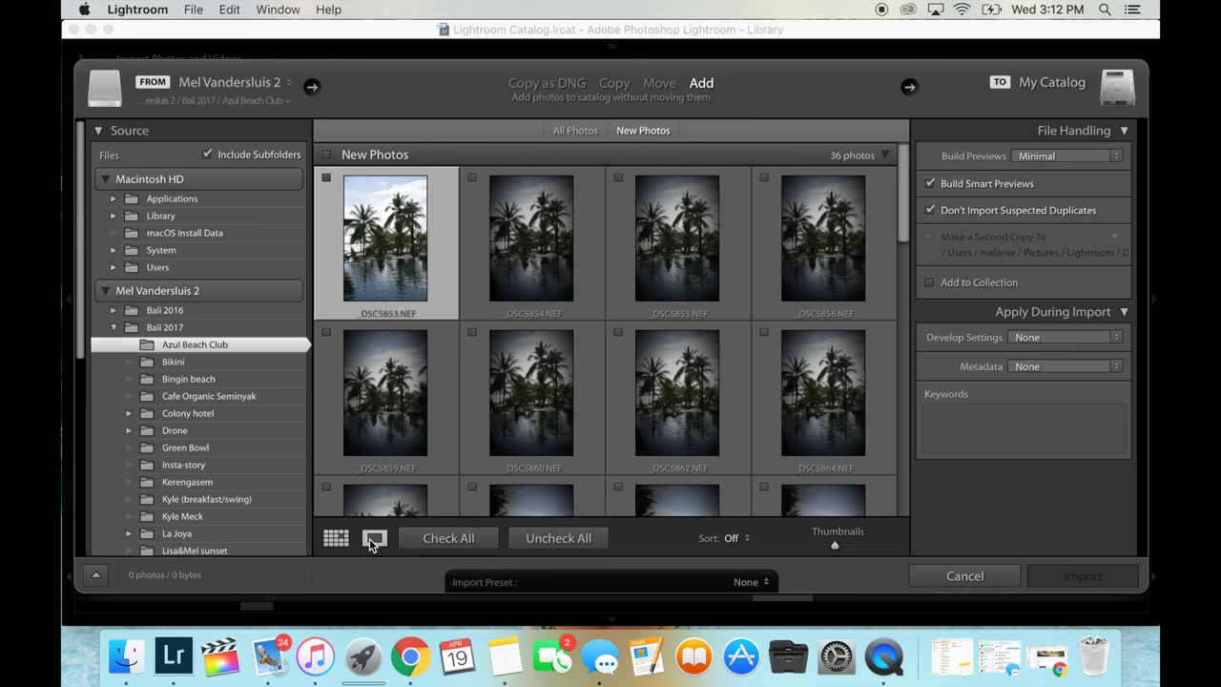
left_click(371, 538)
left_click(336, 540)
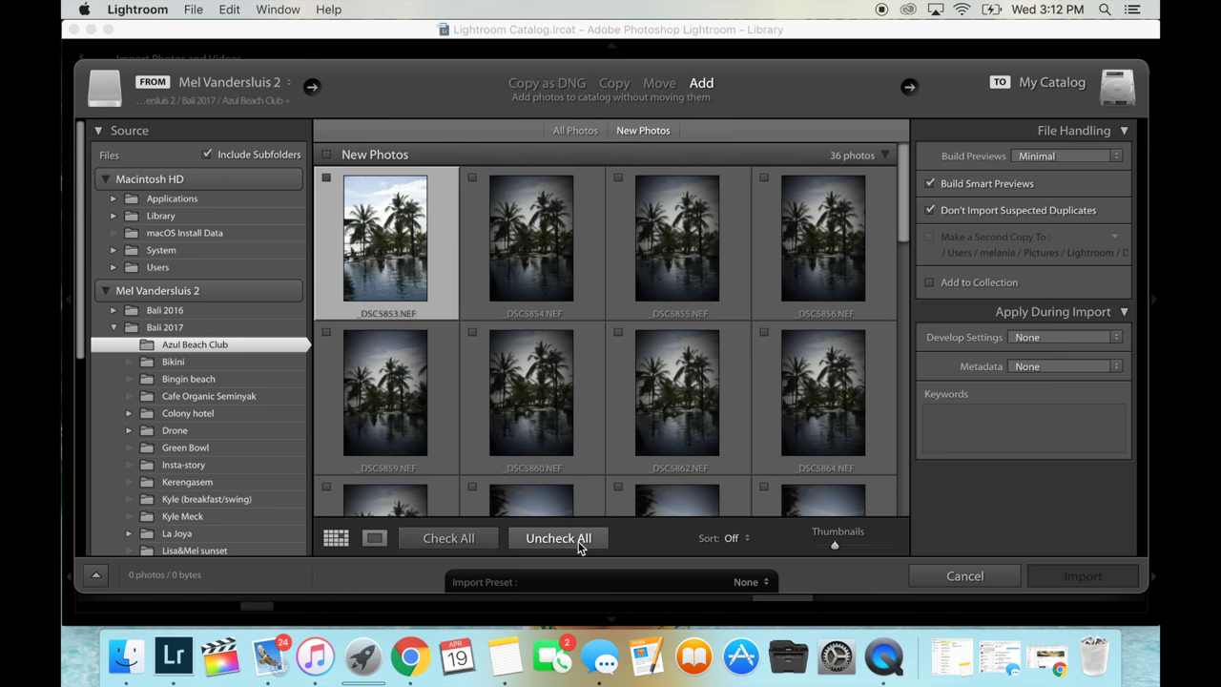
left_click(374, 538)
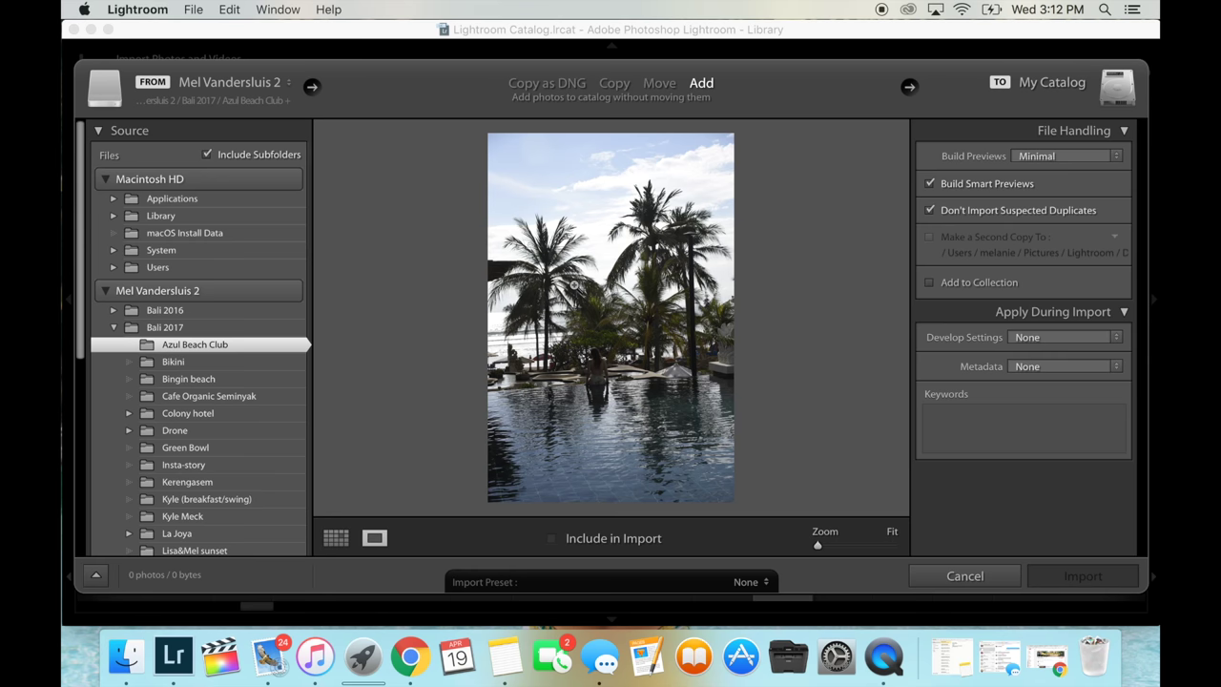
Mark only _DSC5856.NEF for import and import that single photo
key("Right")
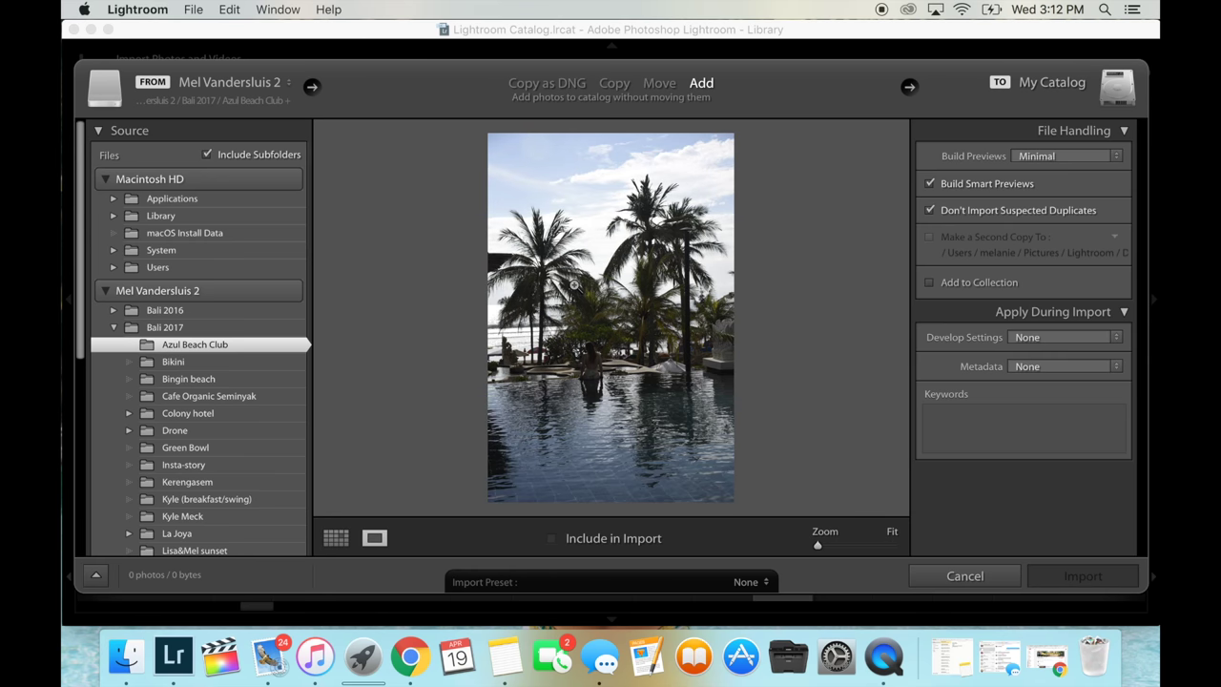
key("Right")
key("Right")
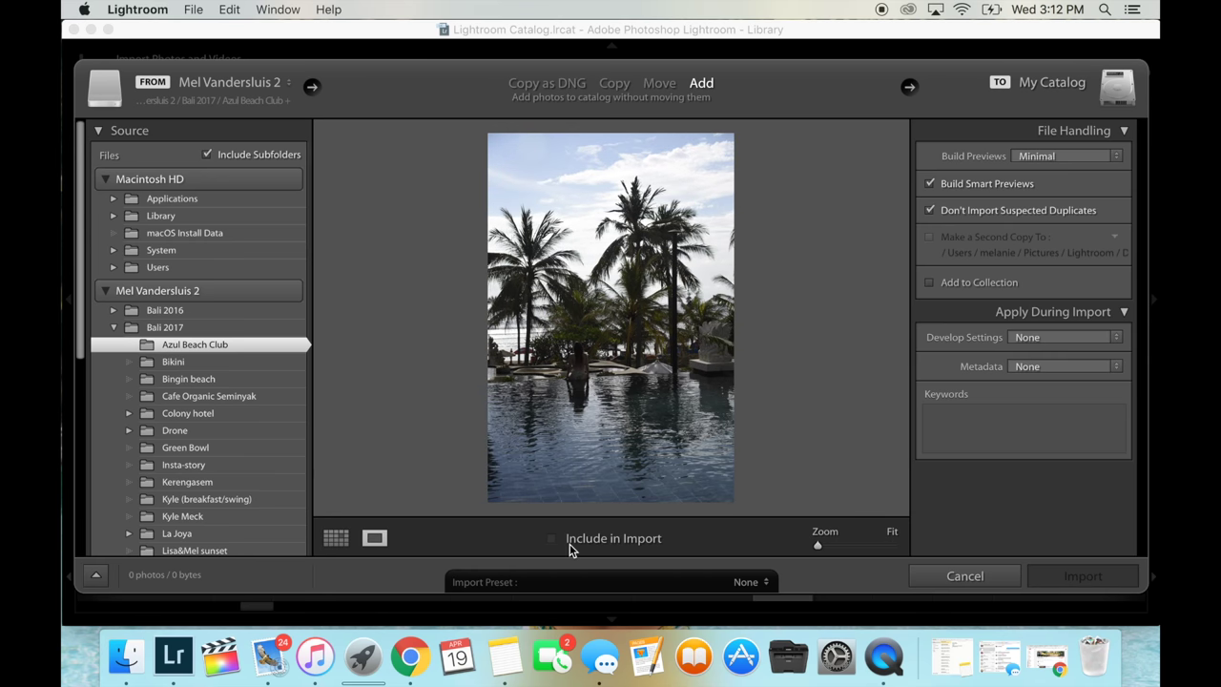
left_click(552, 539)
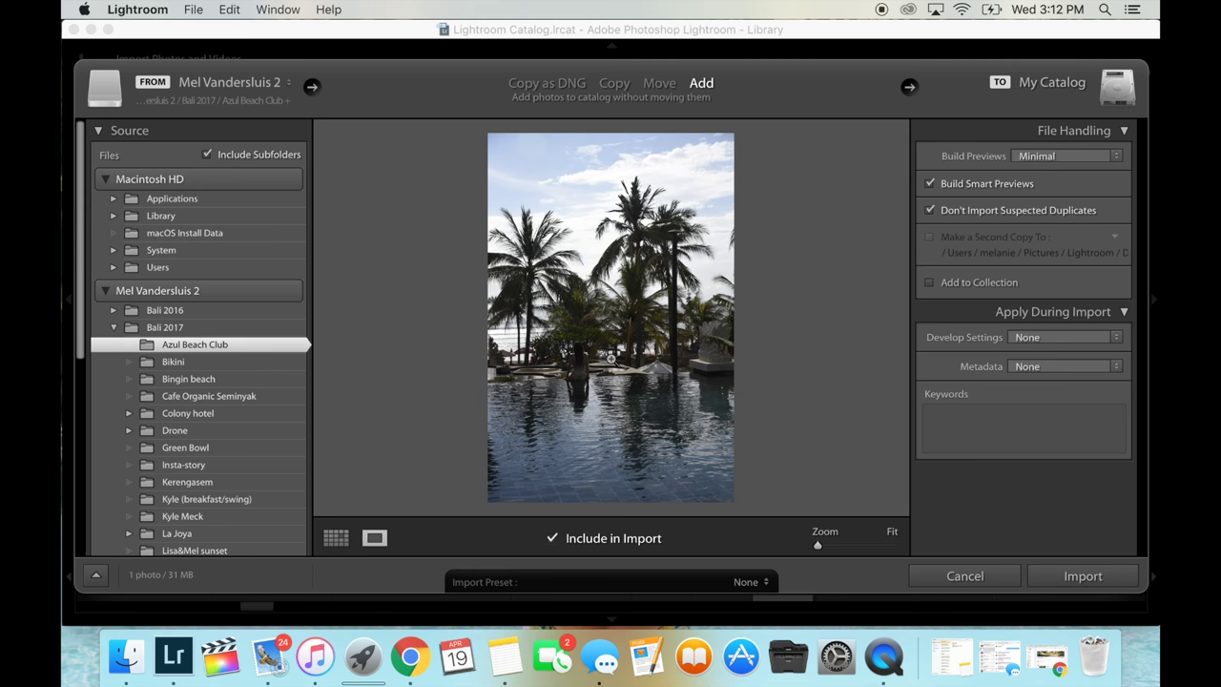
key("Right")
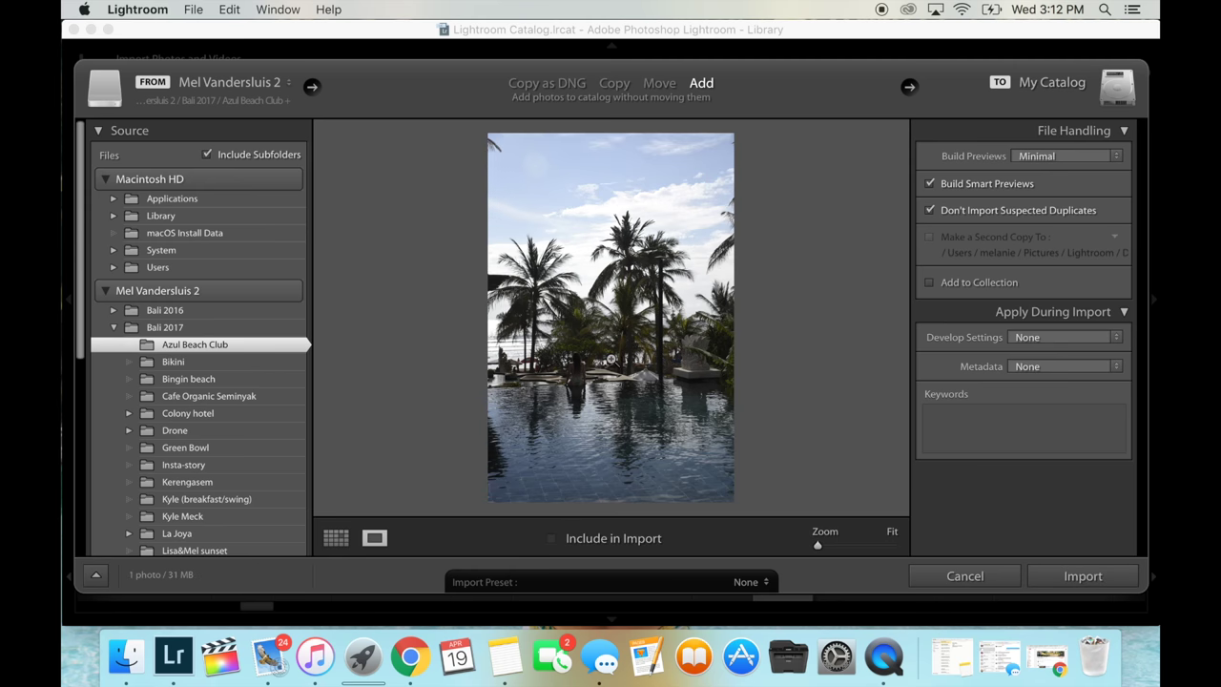
key("Right")
key("Right")
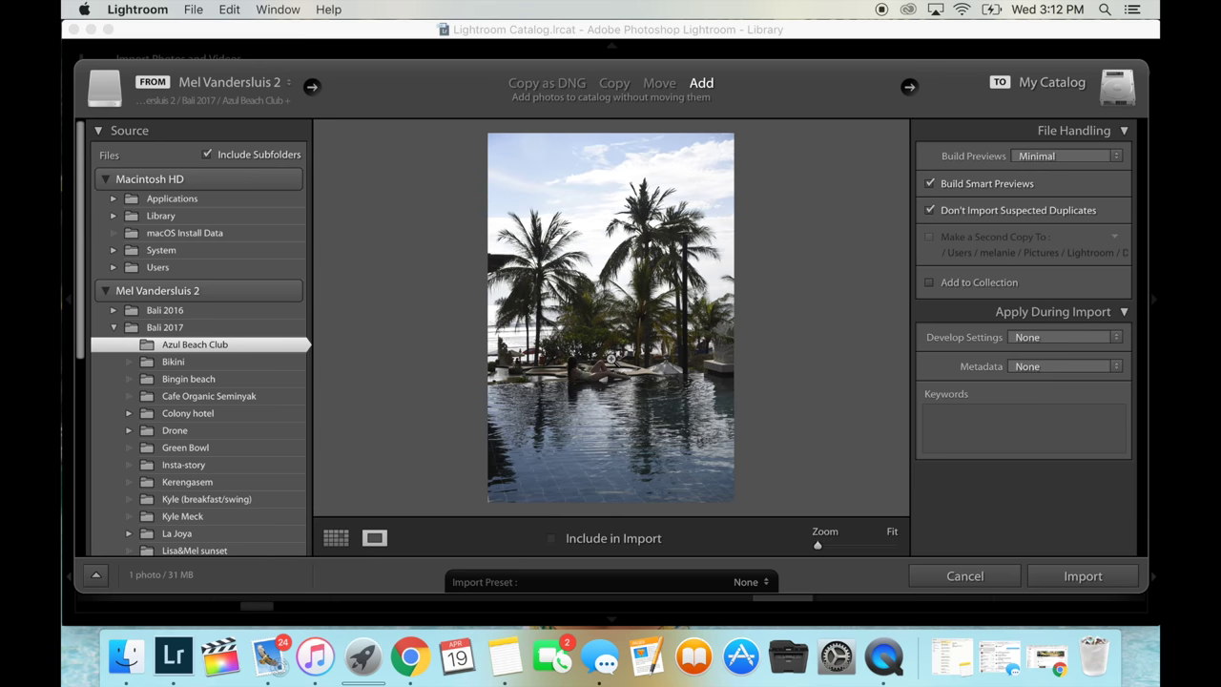
left_click(336, 538)
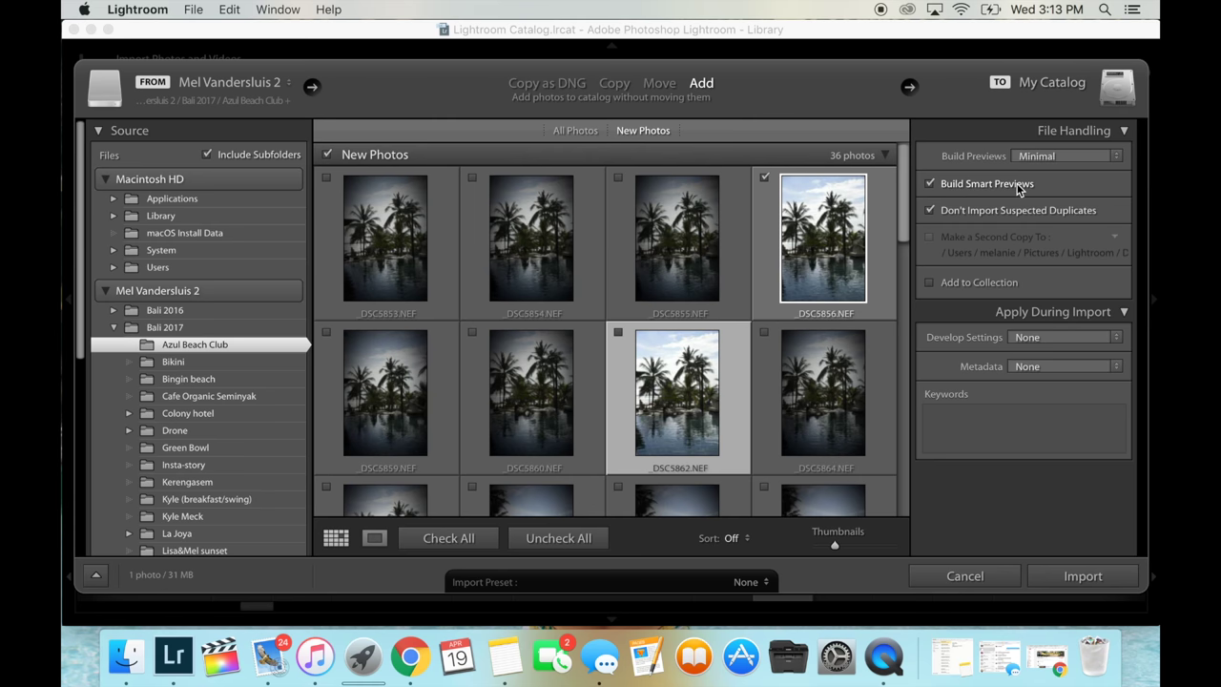
left_click(1080, 579)
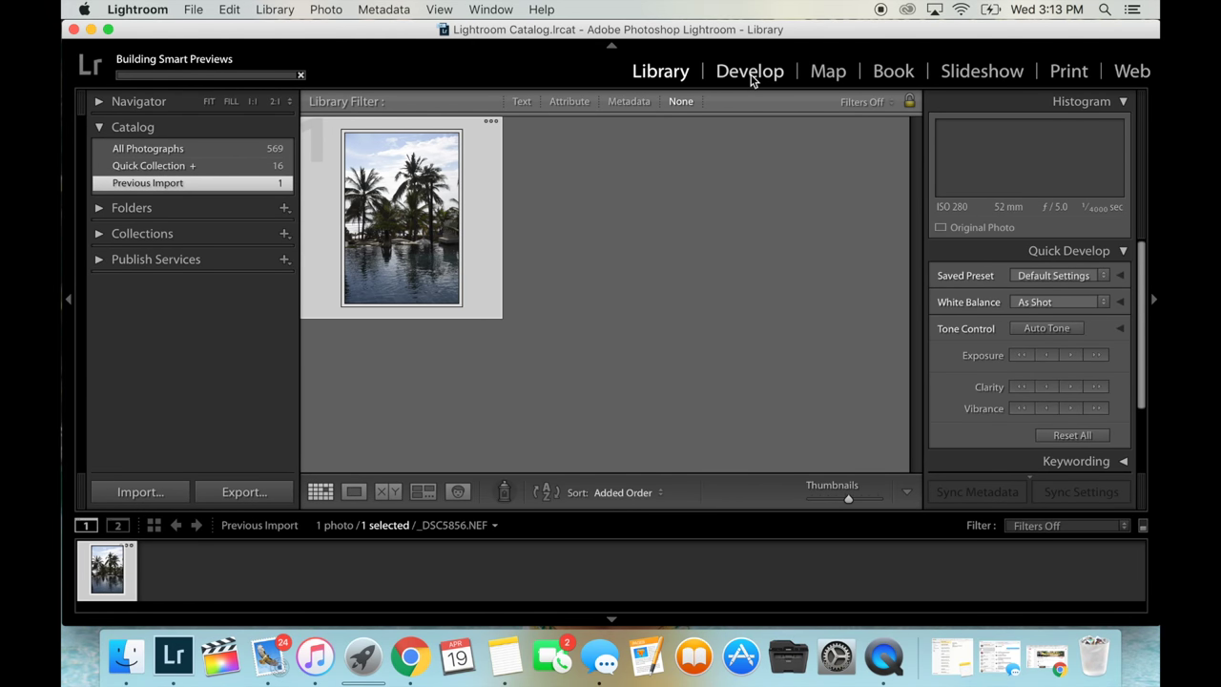
Open the imported photo in Develop and set the filmstrip source to All Photographs
left_click(751, 76)
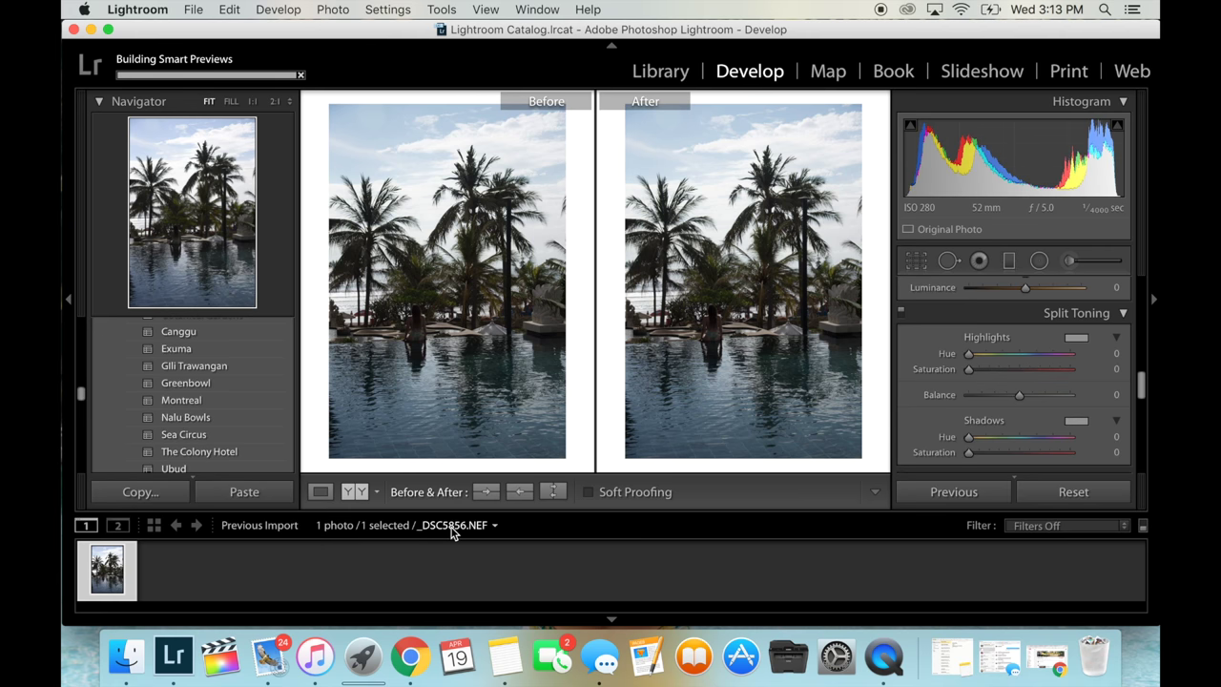
left_click(452, 531)
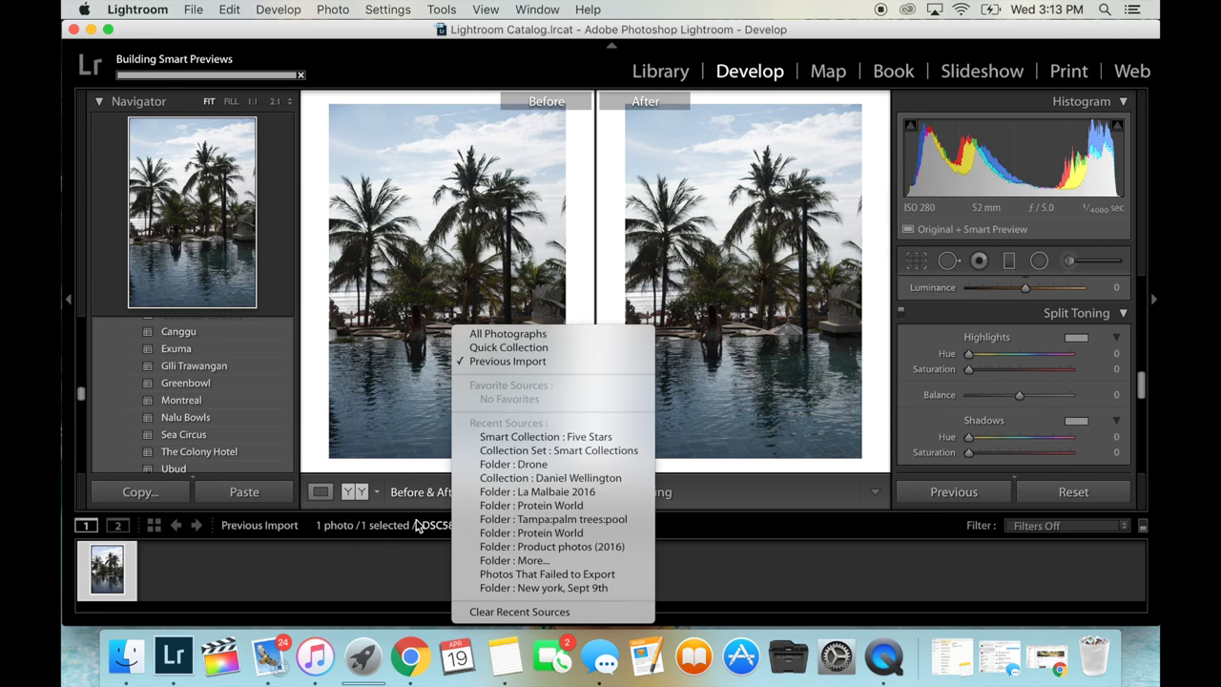
left_click(482, 526)
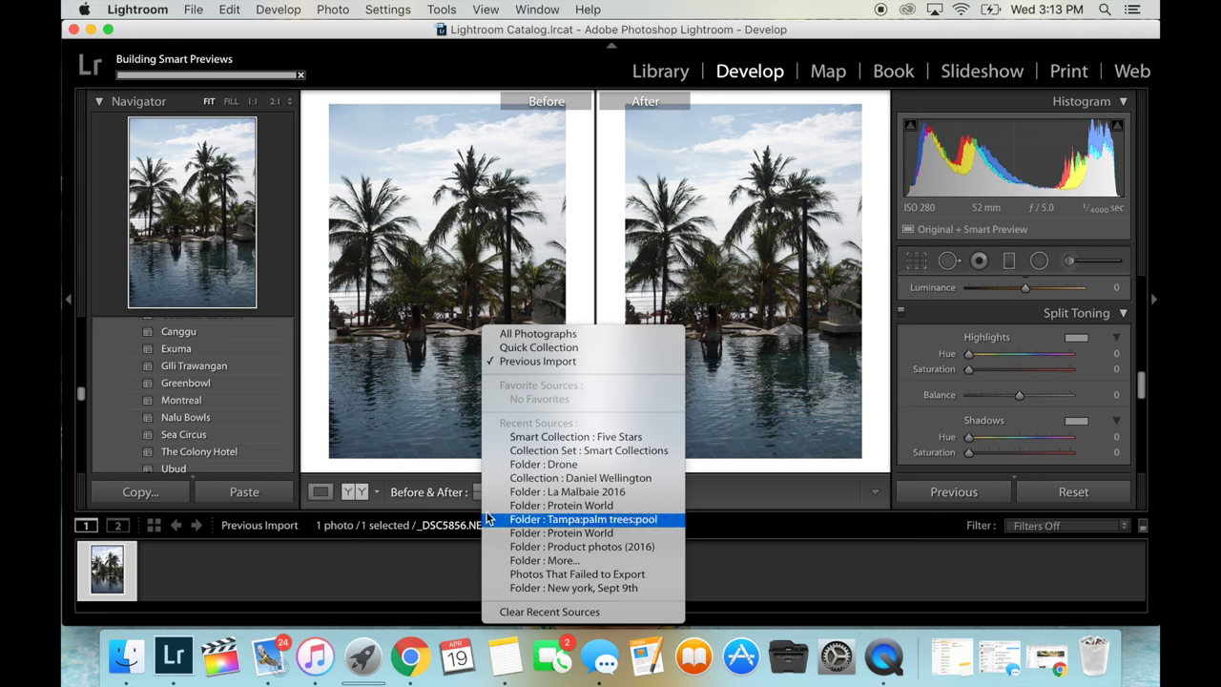
left_click(534, 335)
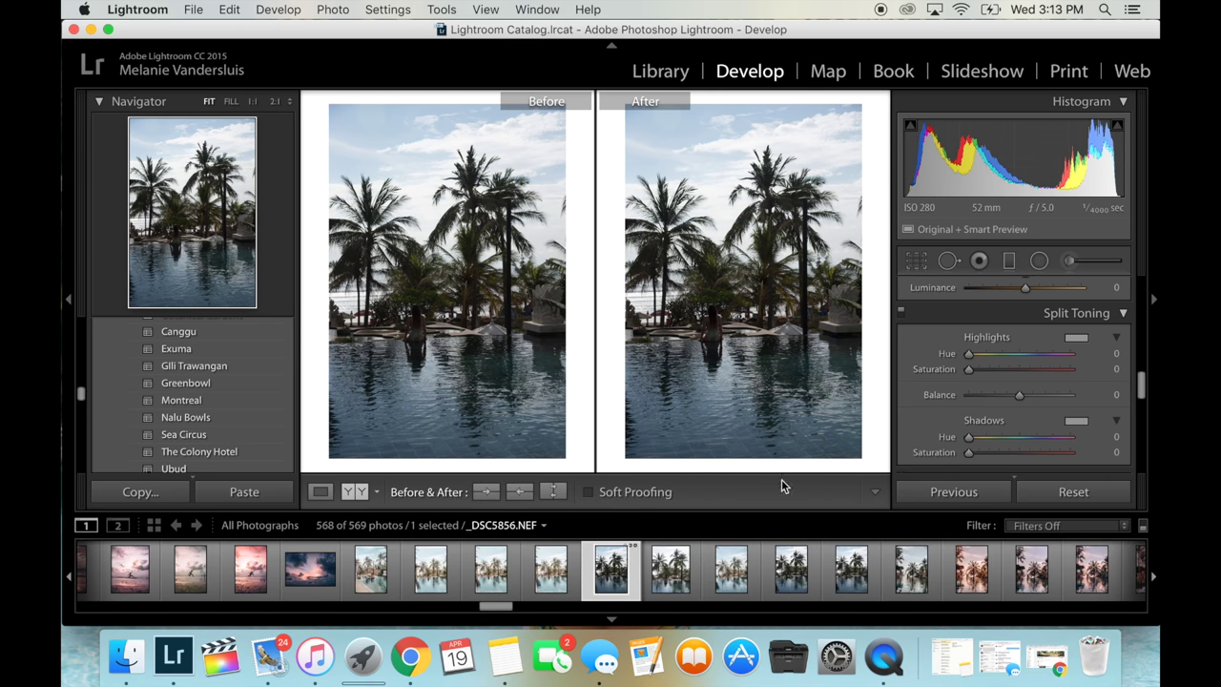
scroll(935, 586, "down", 2)
scroll(935, 586, "up", 8)
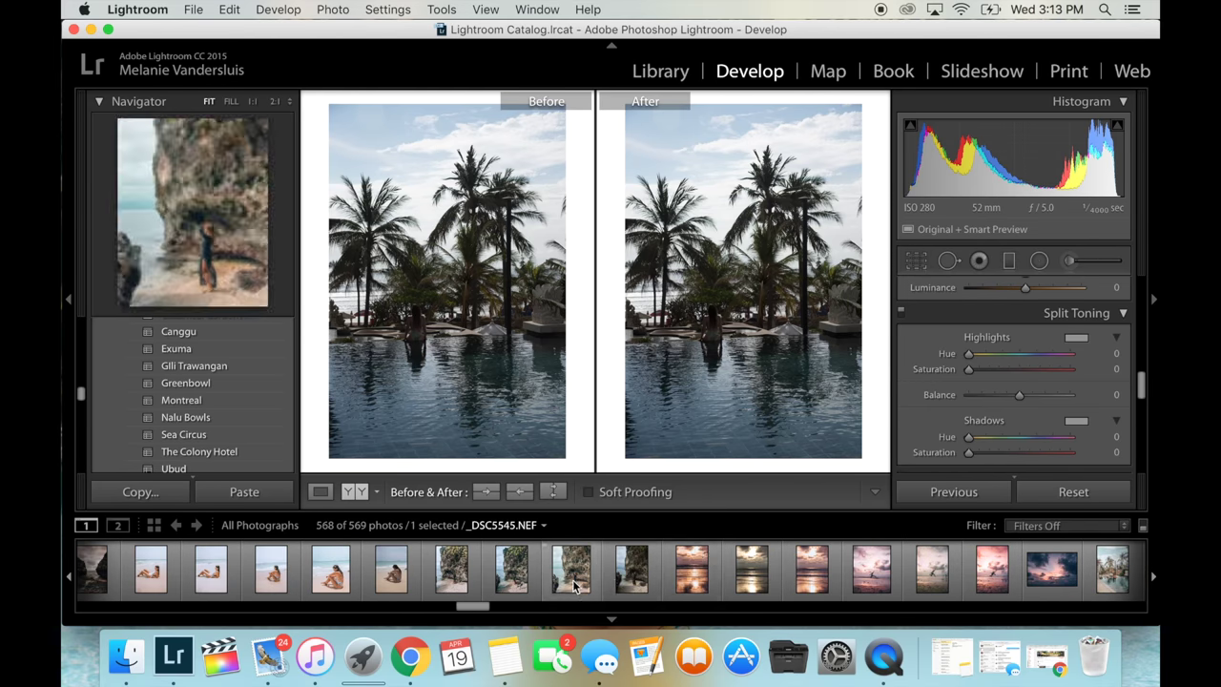
scroll(573, 581, "up", 5)
scroll(573, 581, "up", 6)
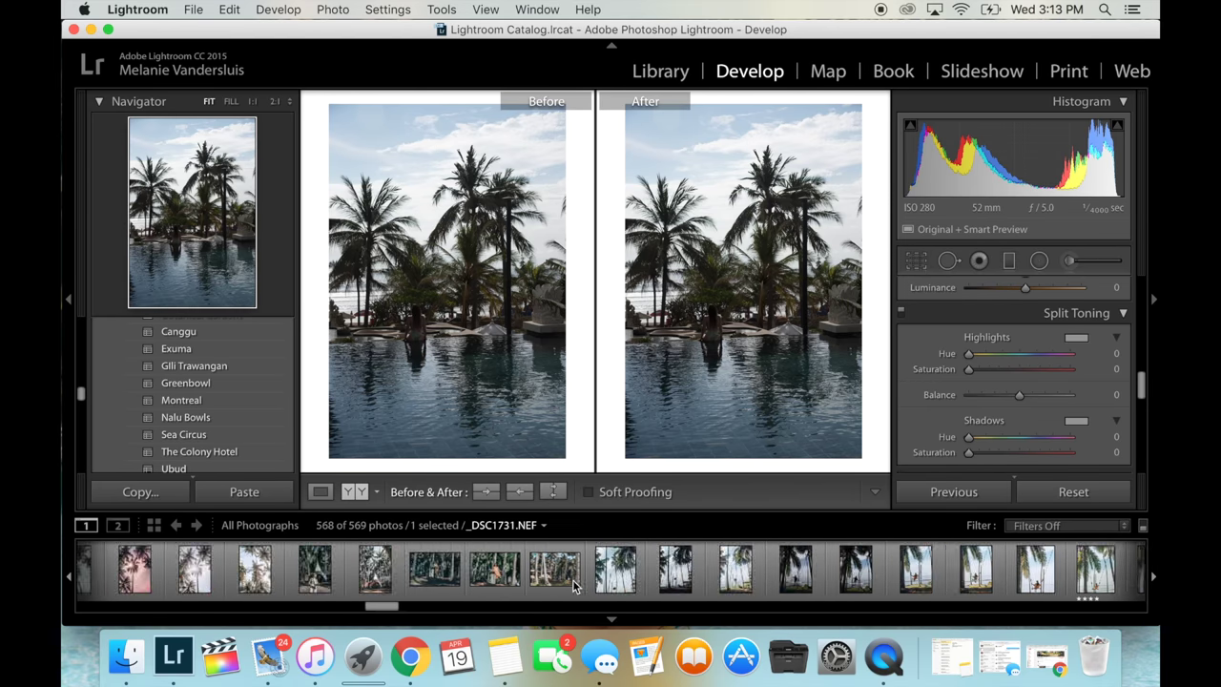
scroll(573, 585, "up", 6)
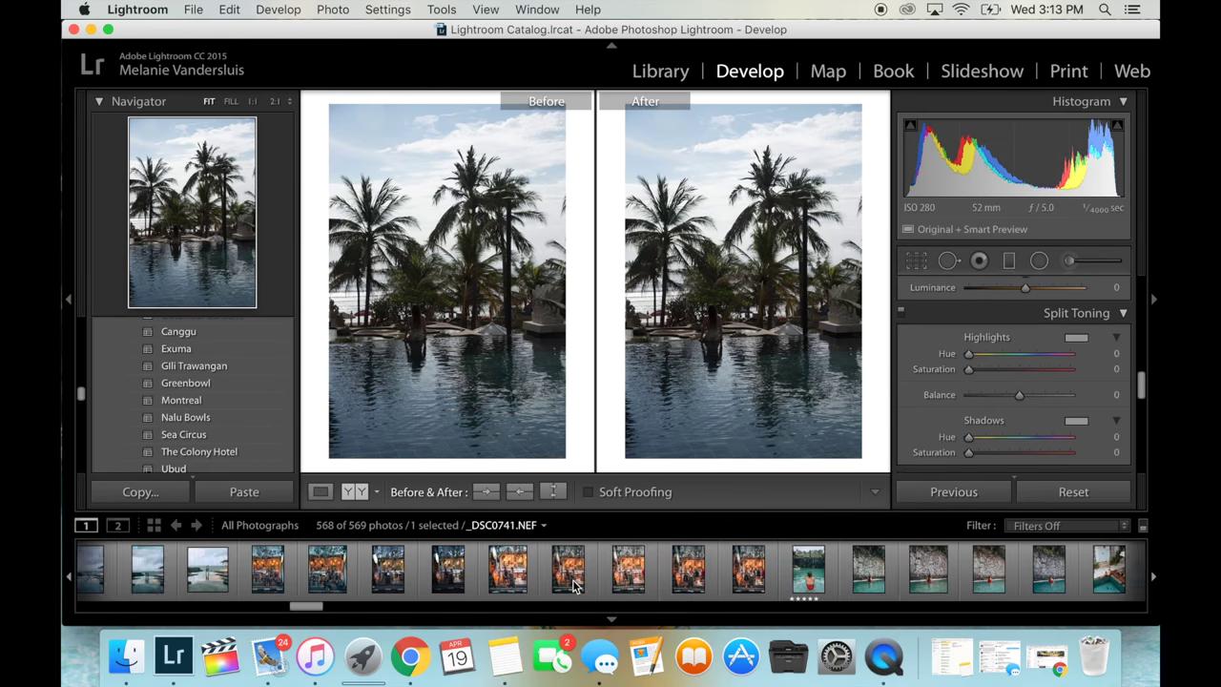
scroll(574, 584, "up", 6)
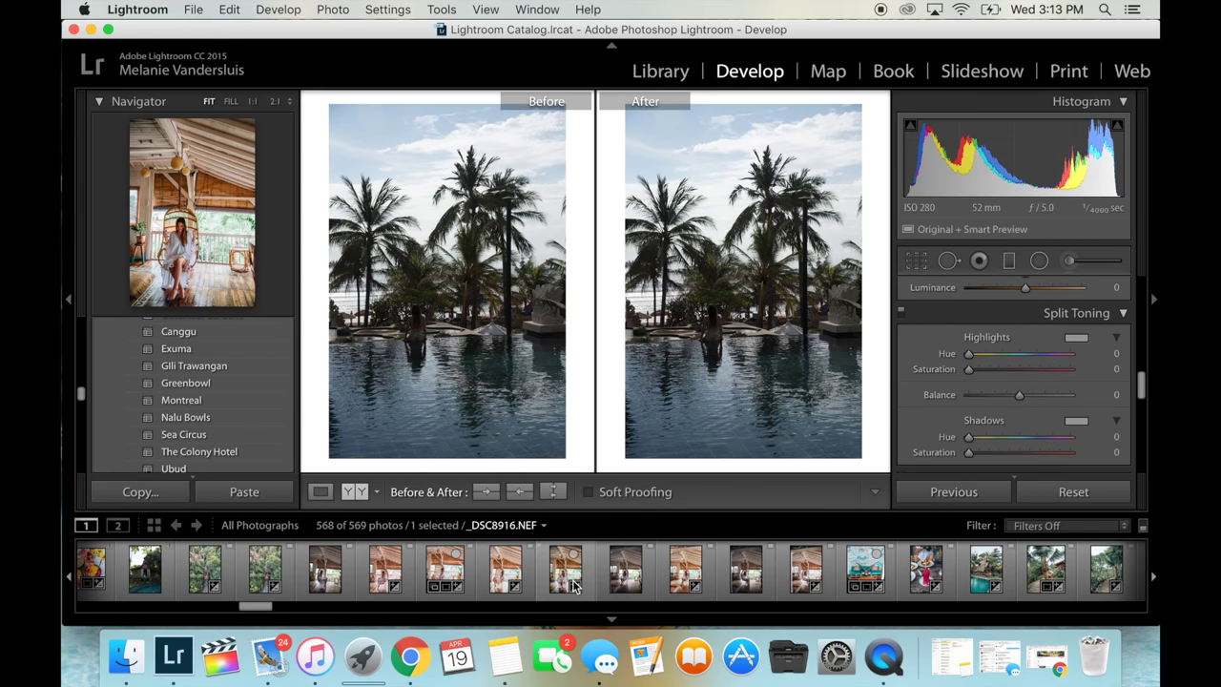
Reset all Develop settings on _DSC8943.NEF and view it alone in Loupe
left_click(809, 579)
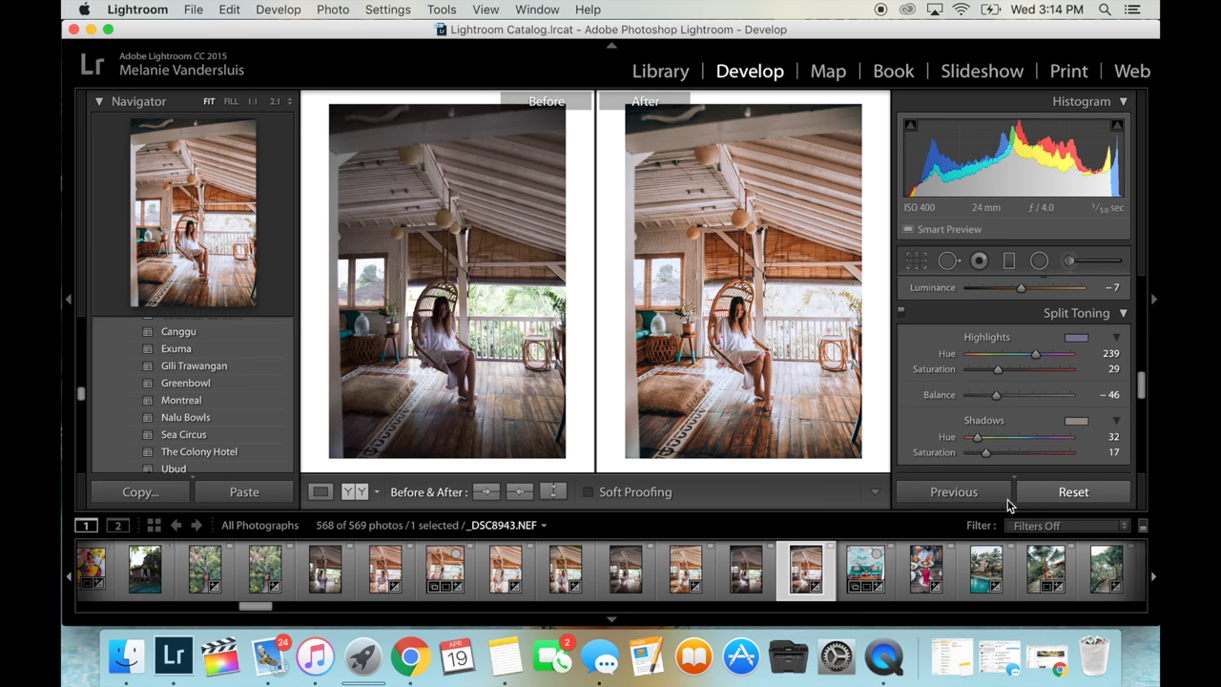
left_click(1075, 492)
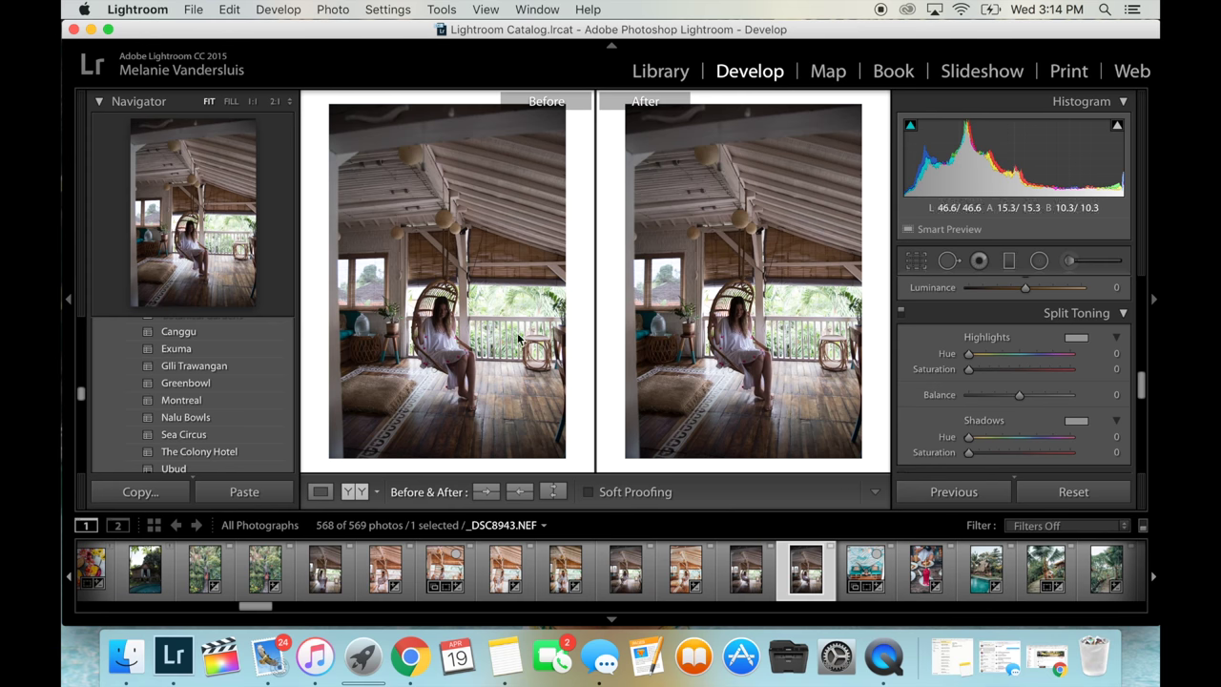
left_click(321, 492)
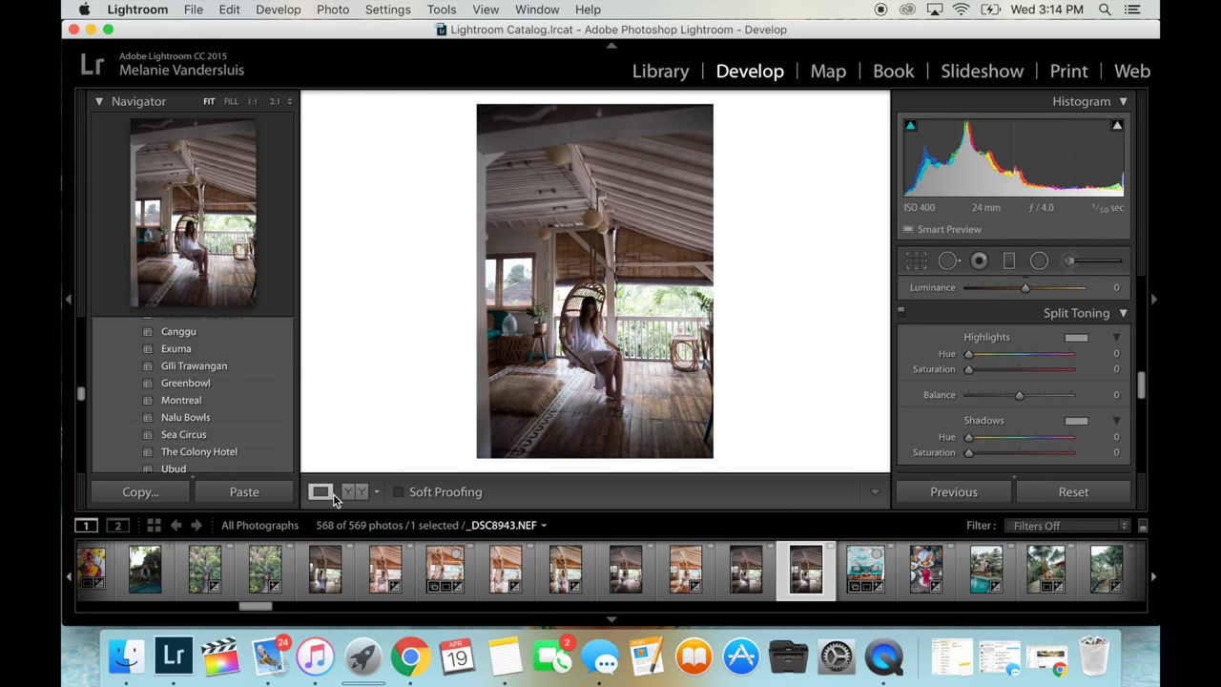
Return to before/after view and apply the Filtergrade Nalu Bowls preset to _DSC8943
left_click(353, 493)
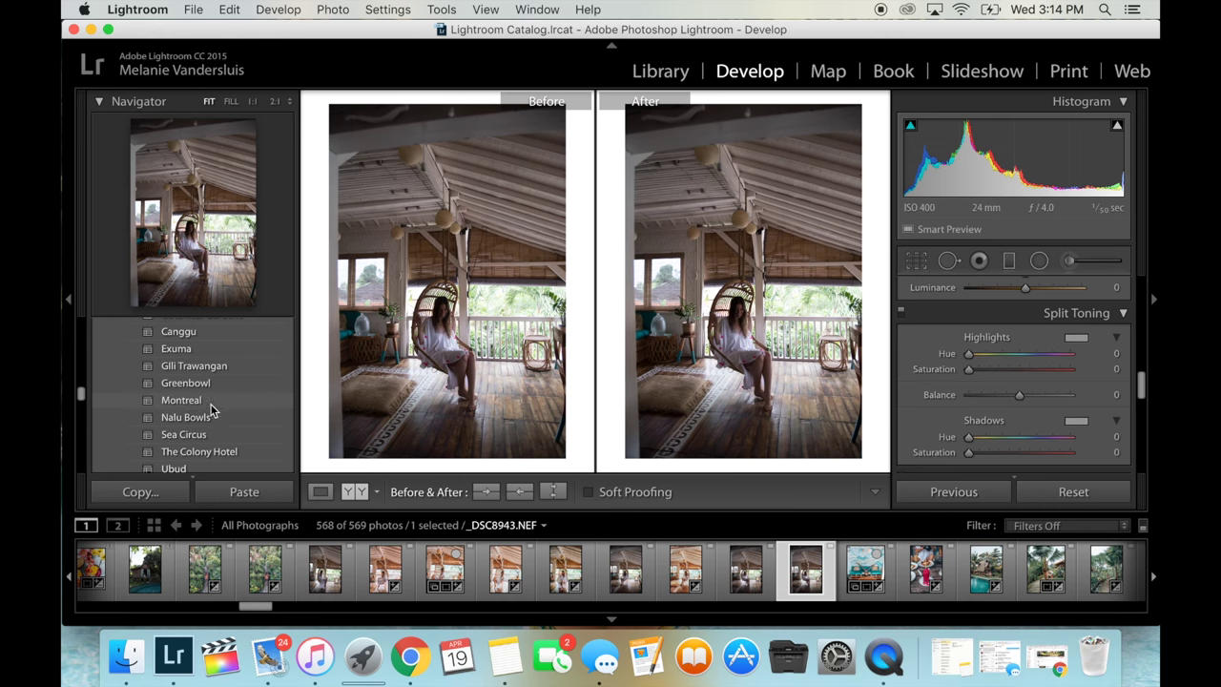
scroll(194, 392, "up", 3)
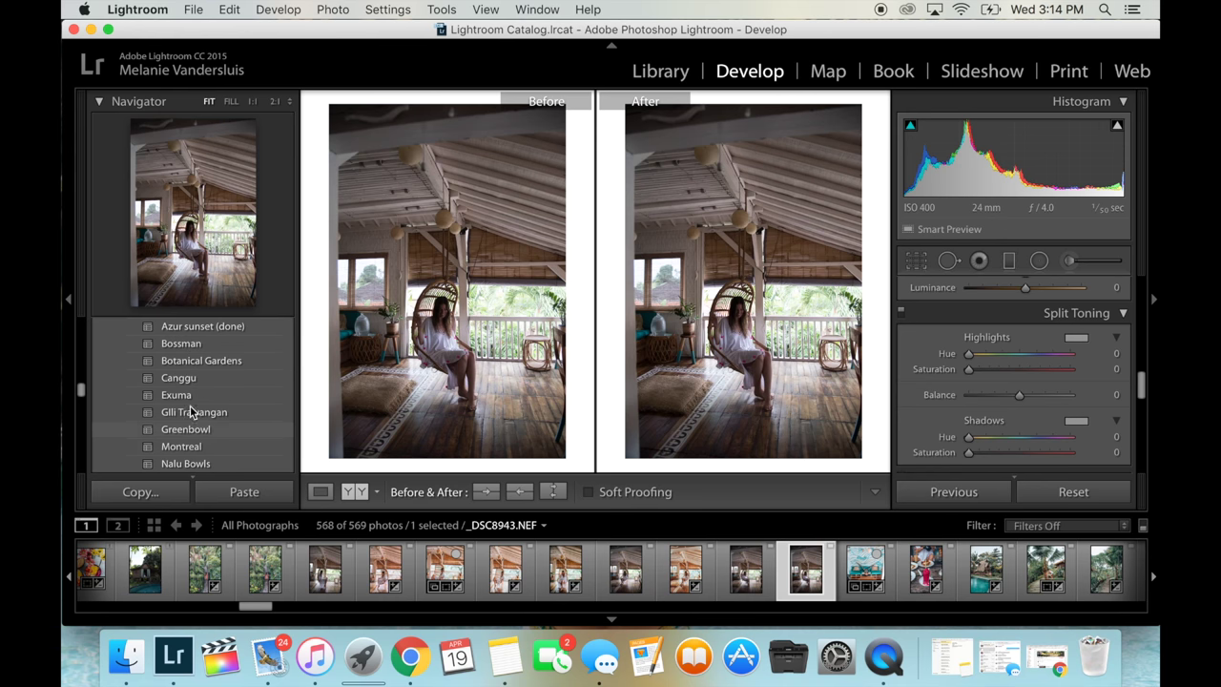
scroll(191, 405, "up", 1)
scroll(191, 396, "down", 2)
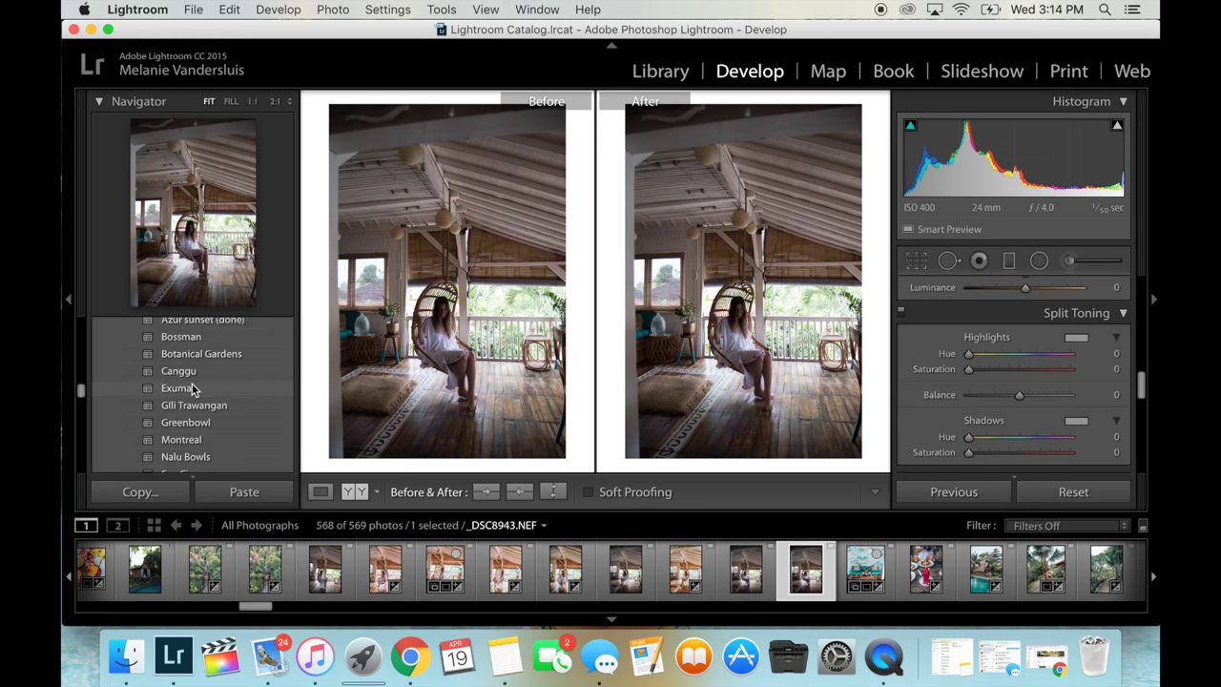
scroll(191, 458, "down", 2)
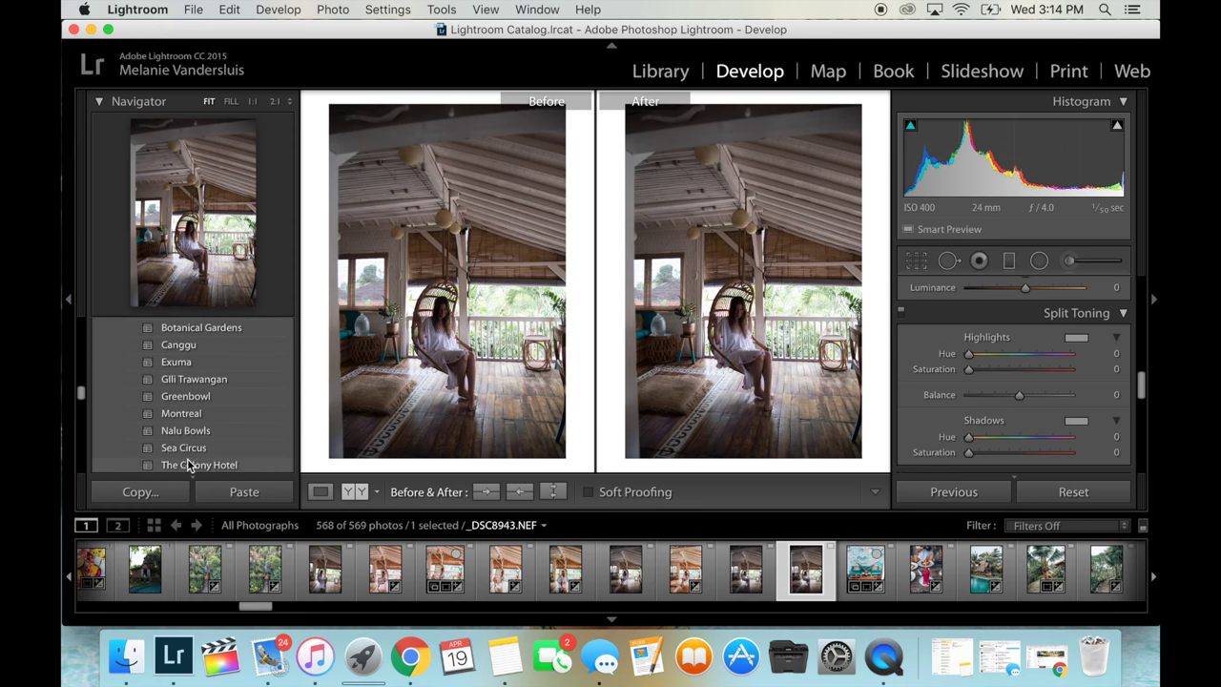
scroll(188, 352, "up", 2)
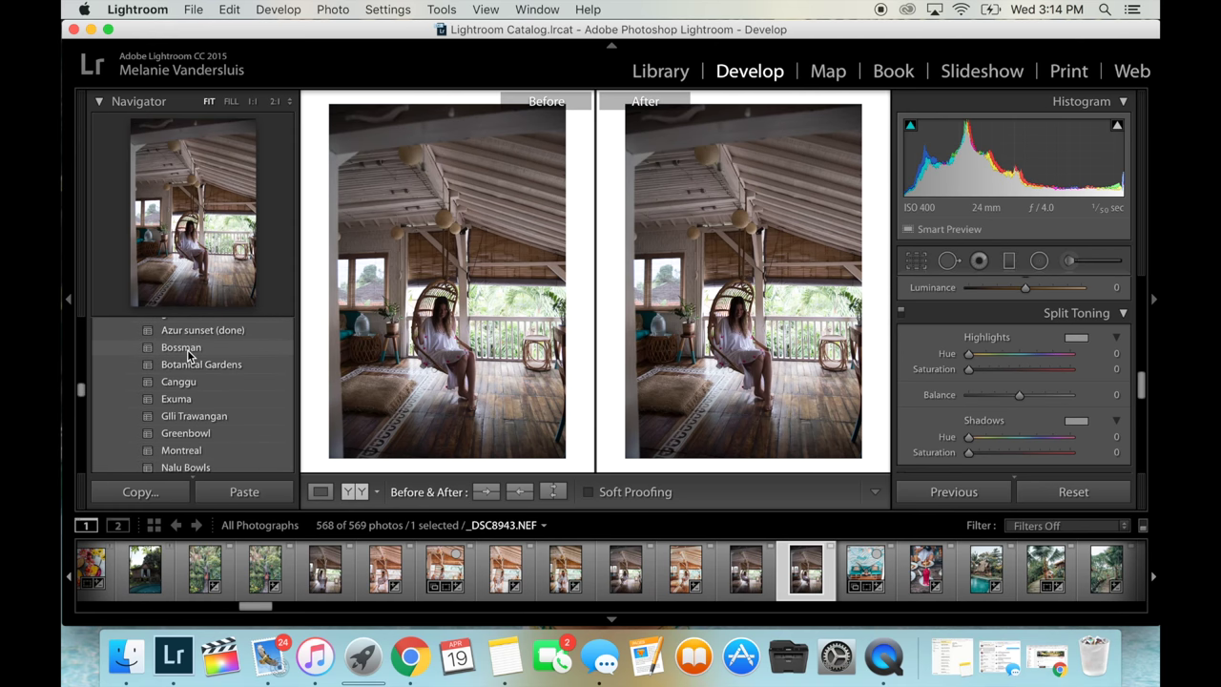
scroll(188, 351, "up", 1)
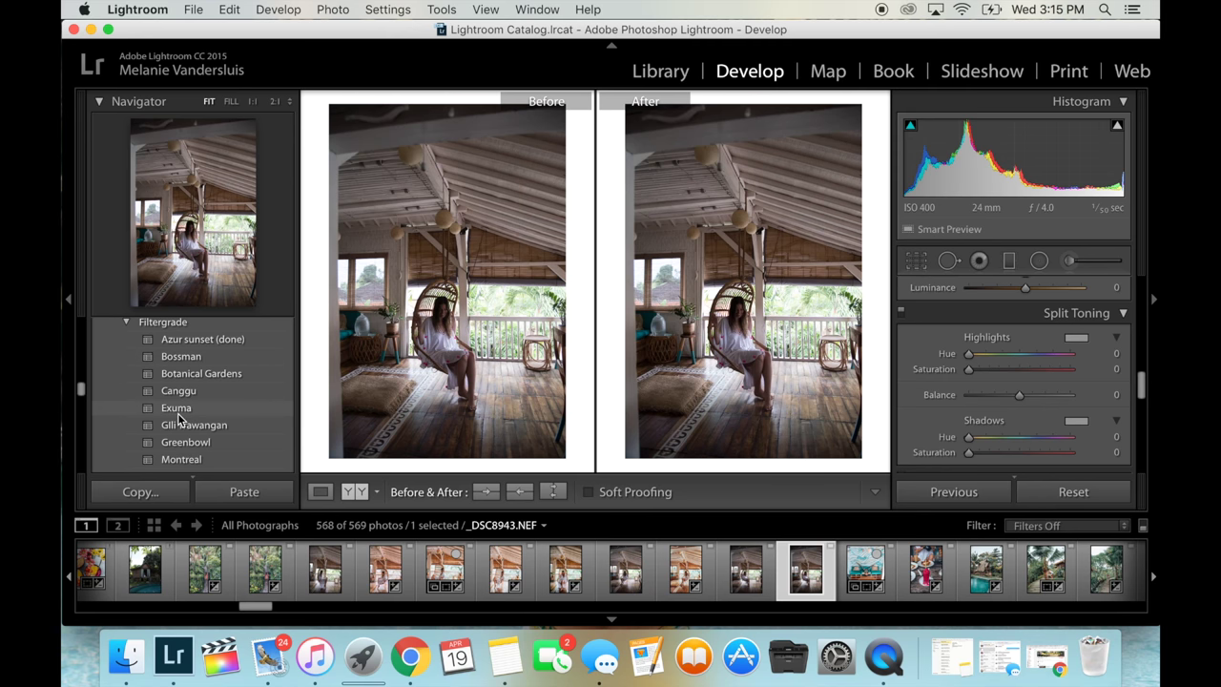
scroll(179, 418, "down", 1)
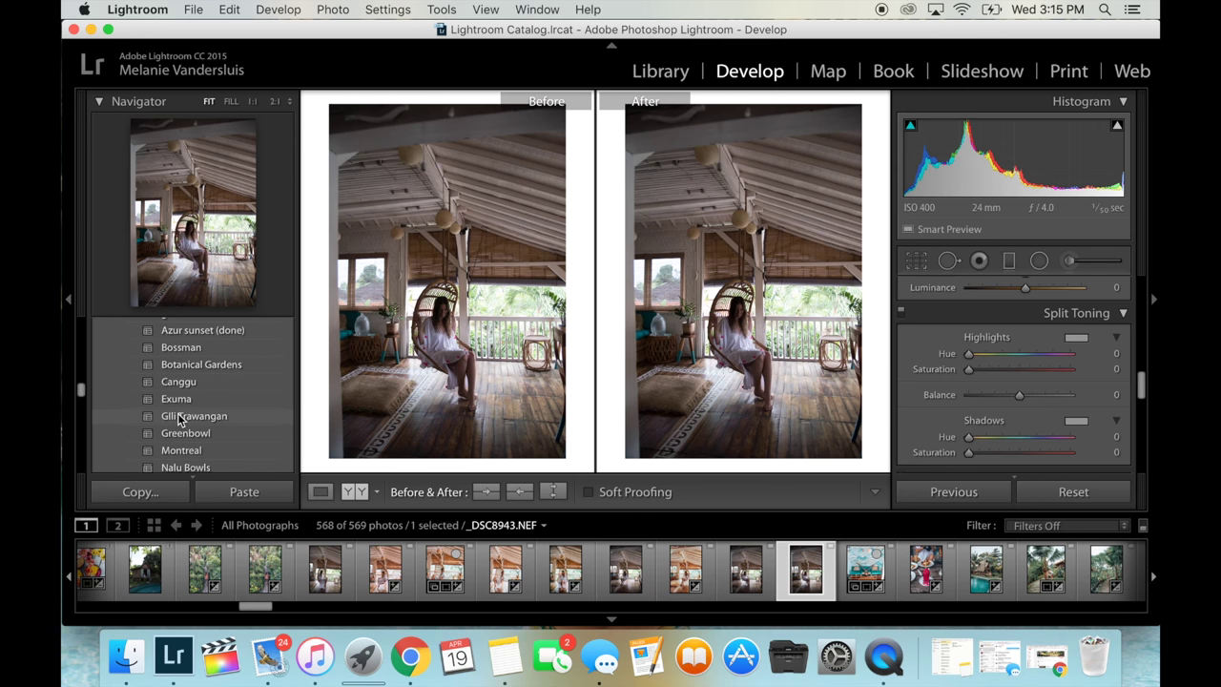
scroll(182, 398, "down", 3)
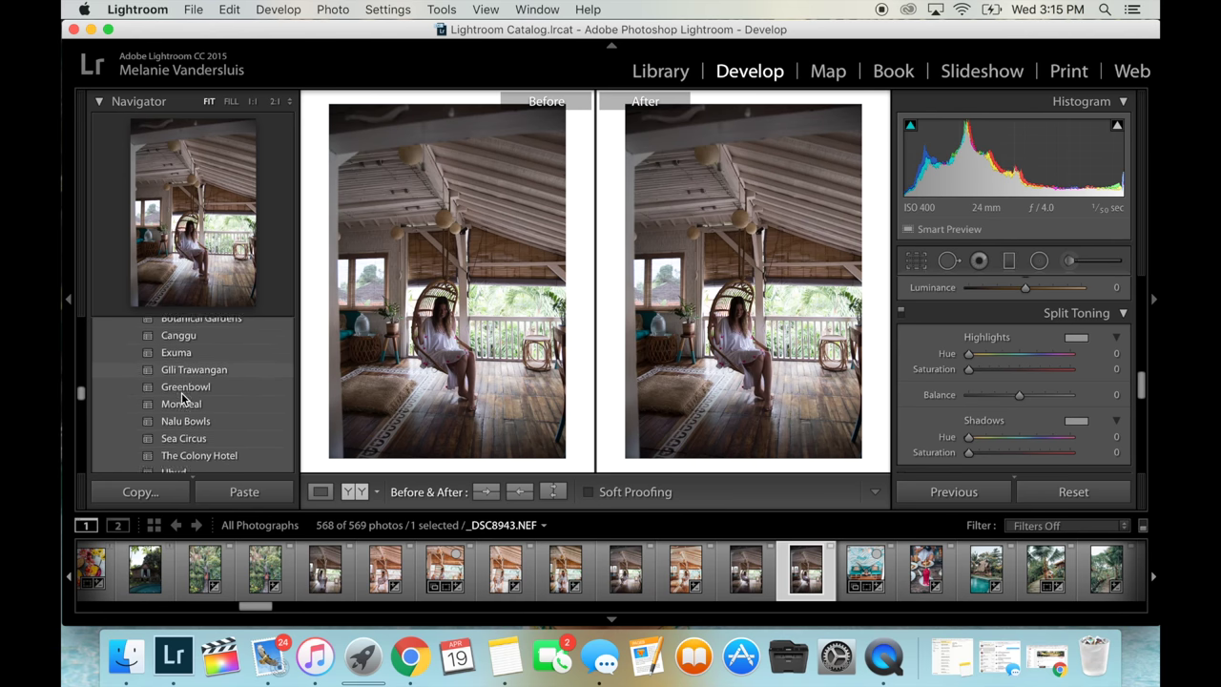
scroll(183, 443, "down", 1)
scroll(183, 444, "up", 5)
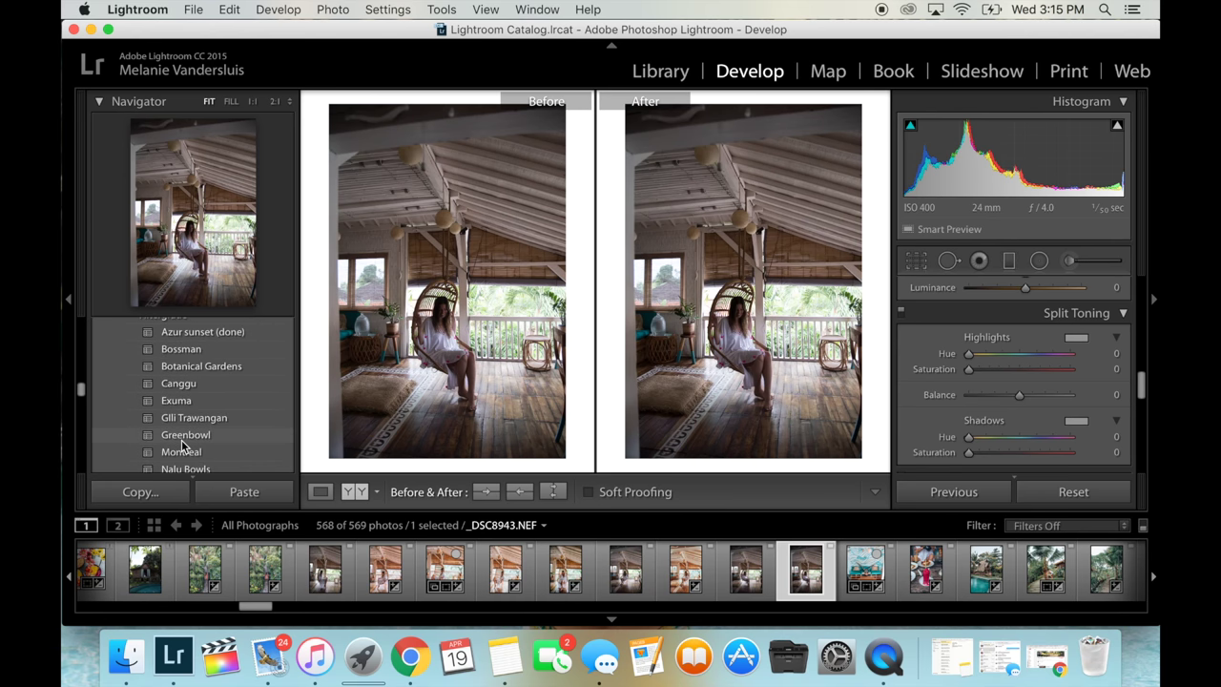
scroll(182, 445, "down", 4)
left_click(185, 410)
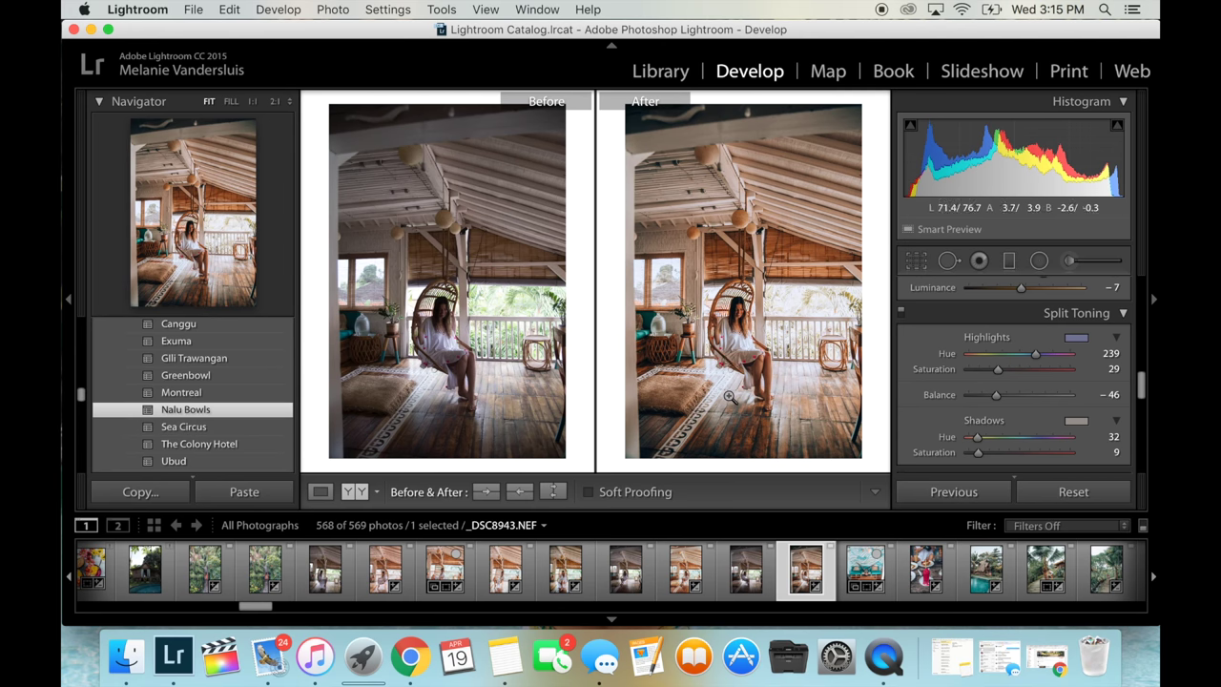
scroll(1068, 356, "up", 10)
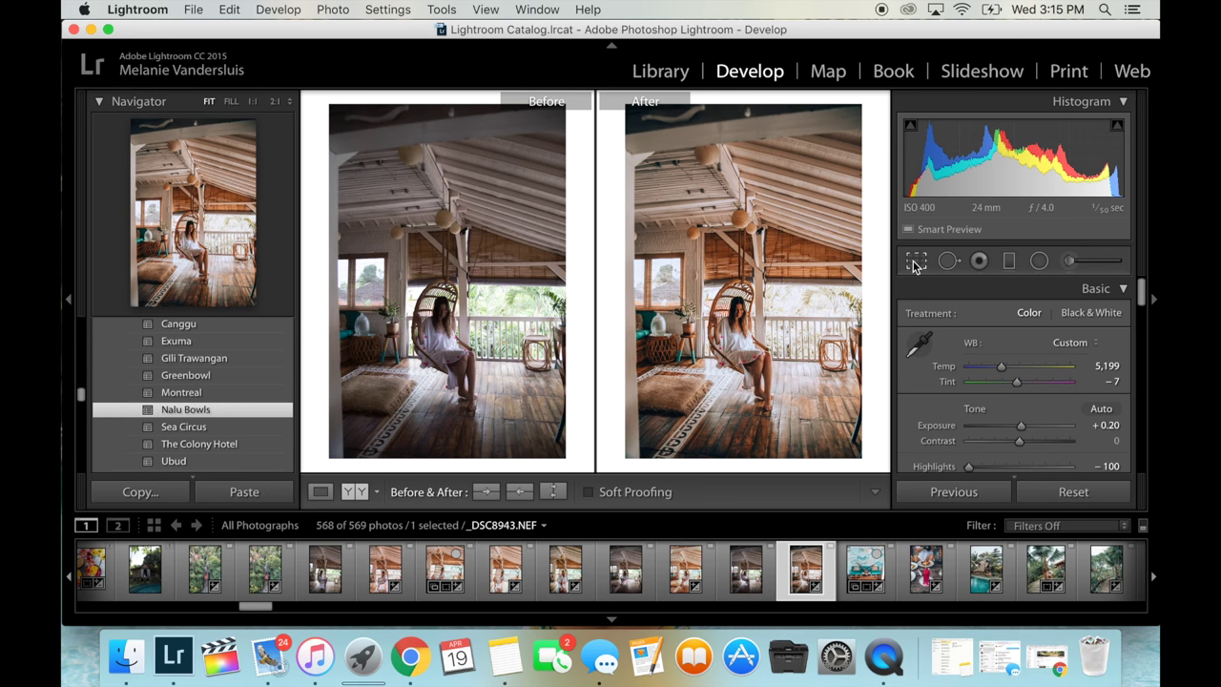
Crop the photo to a 4 x 5 / 8 x 10 aspect and reposition it in the frame
left_click(915, 262)
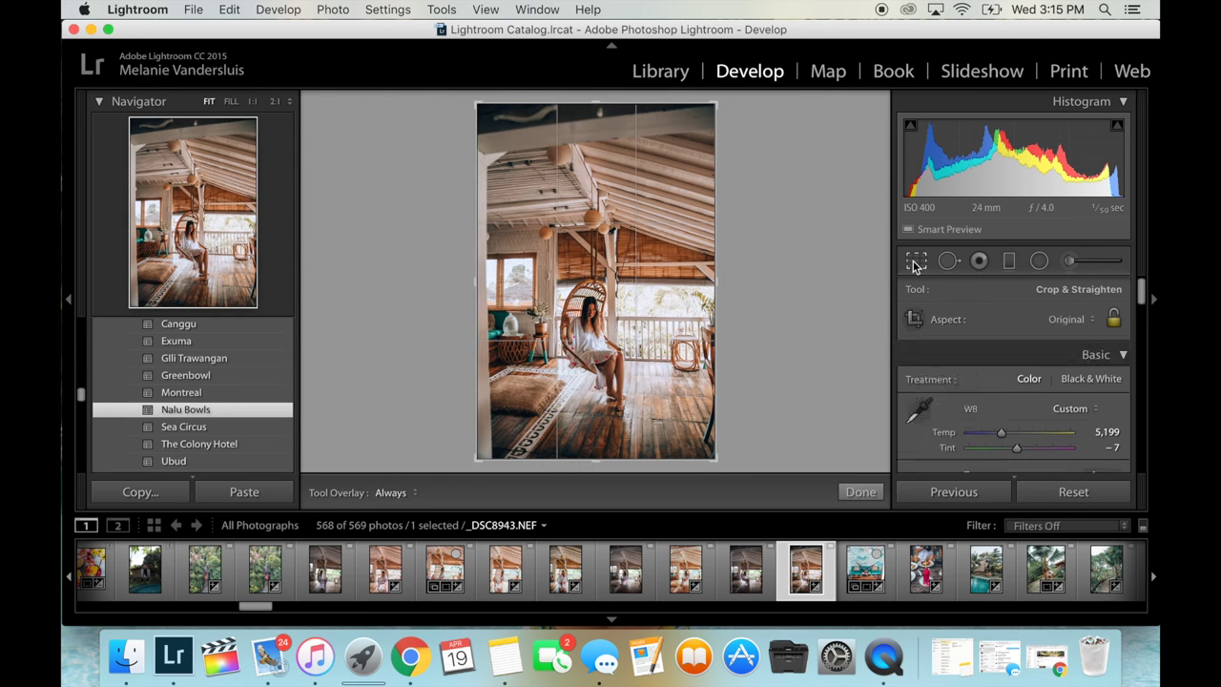
left_click(1082, 318)
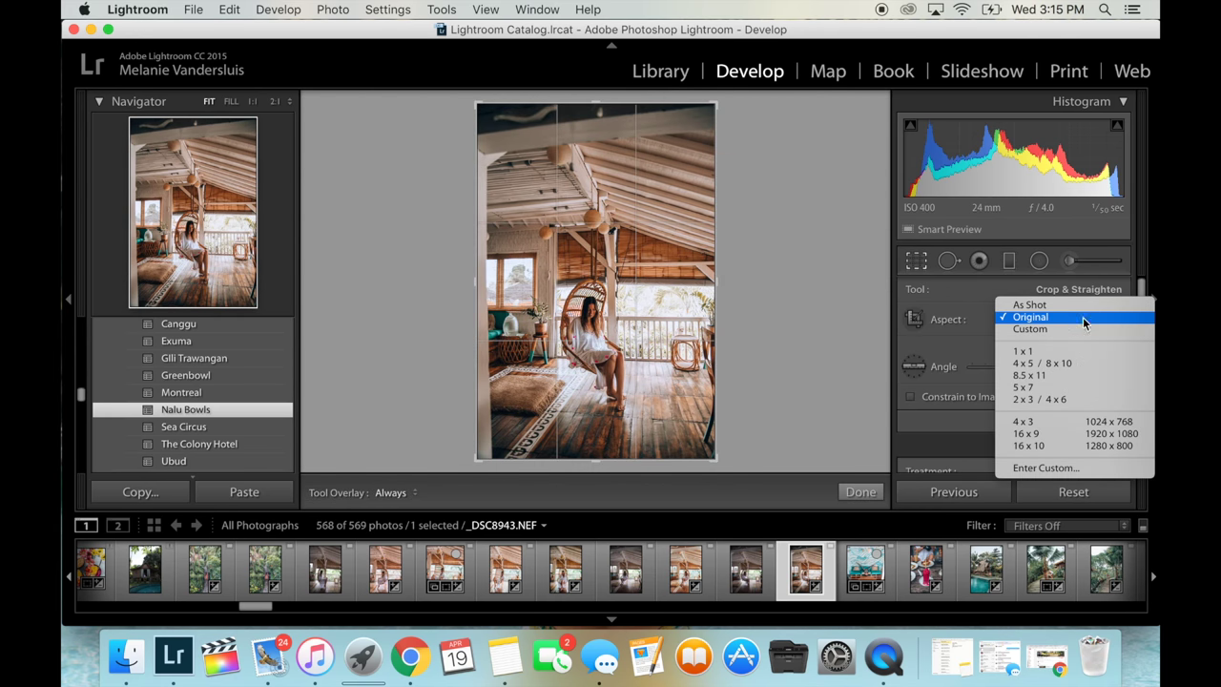
left_click(1052, 366)
left_click_drag(579, 270, 580, 255)
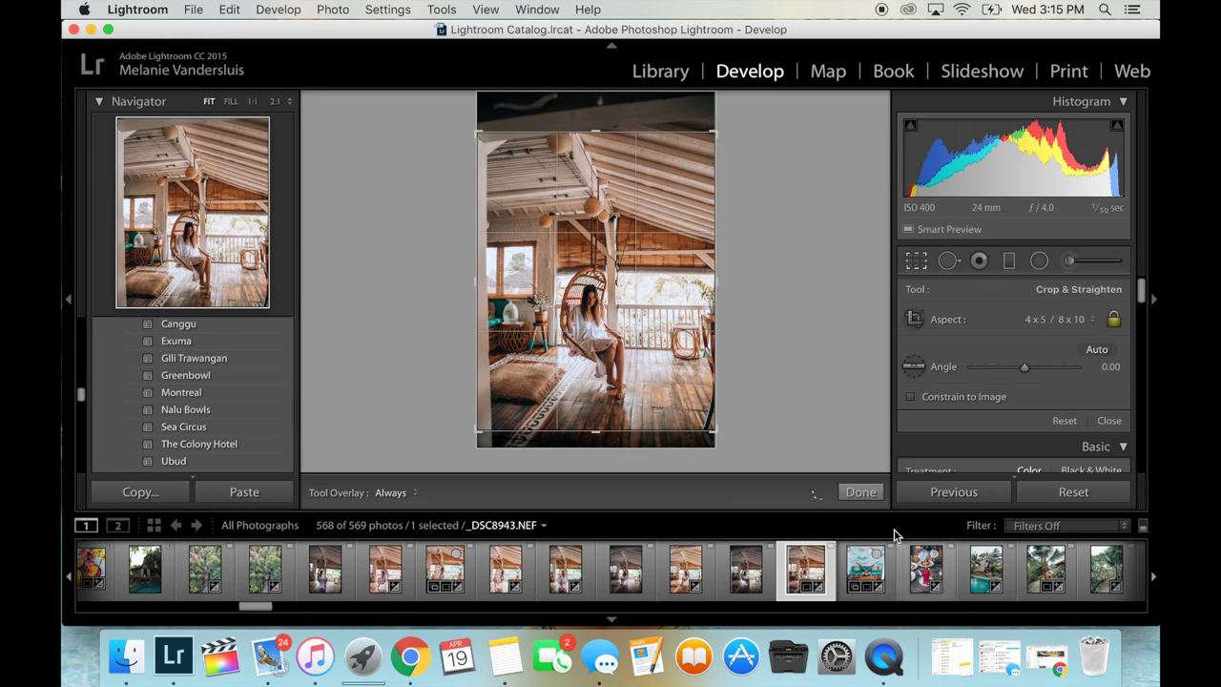
left_click(862, 492)
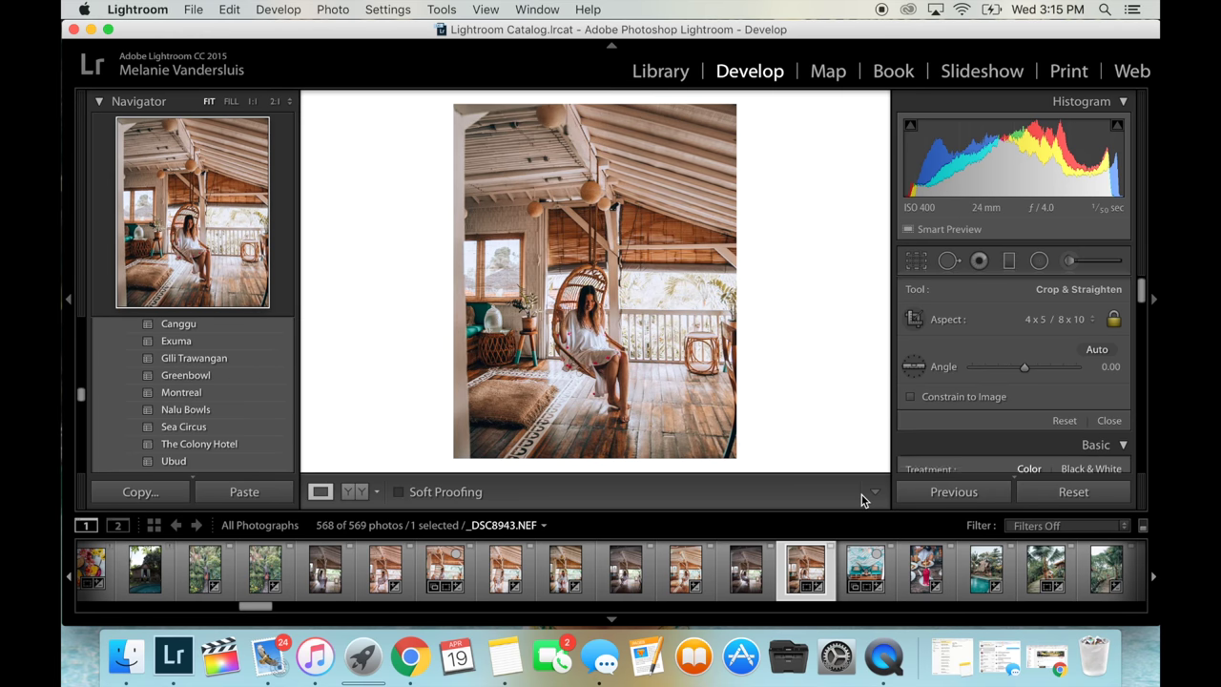
Straighten the cropped photo to a 0.89 angle
left_click(918, 261)
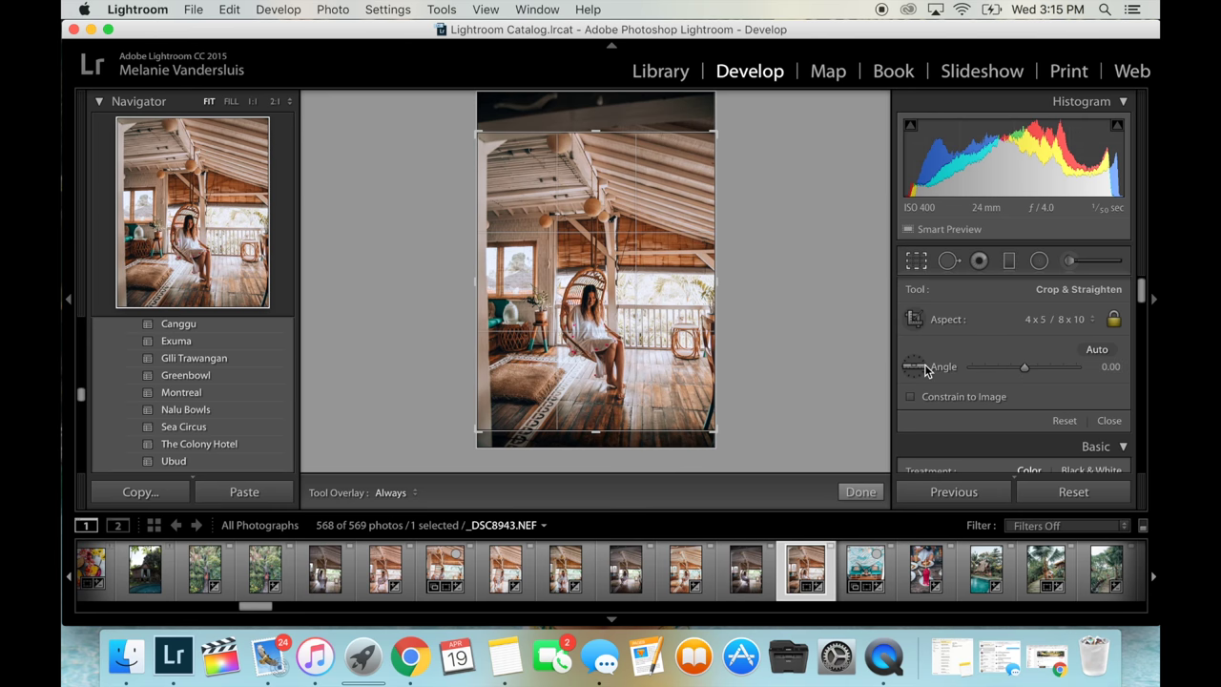
left_click_drag(1022, 365, 1022, 364)
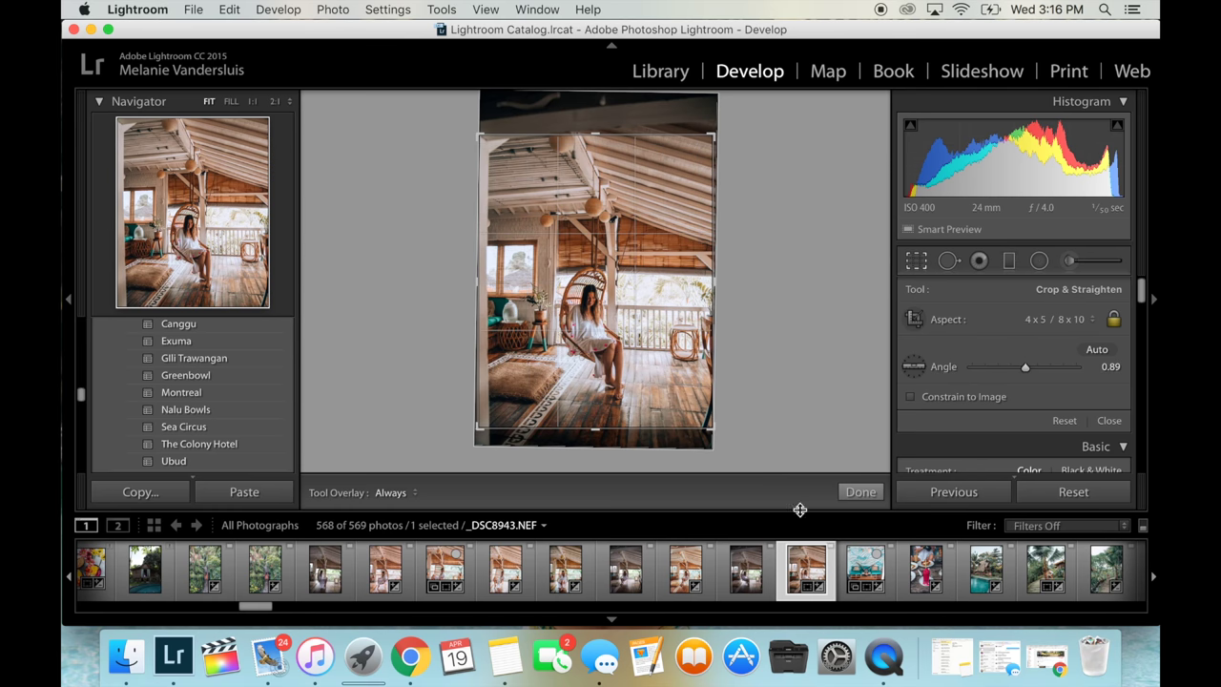
left_click(861, 493)
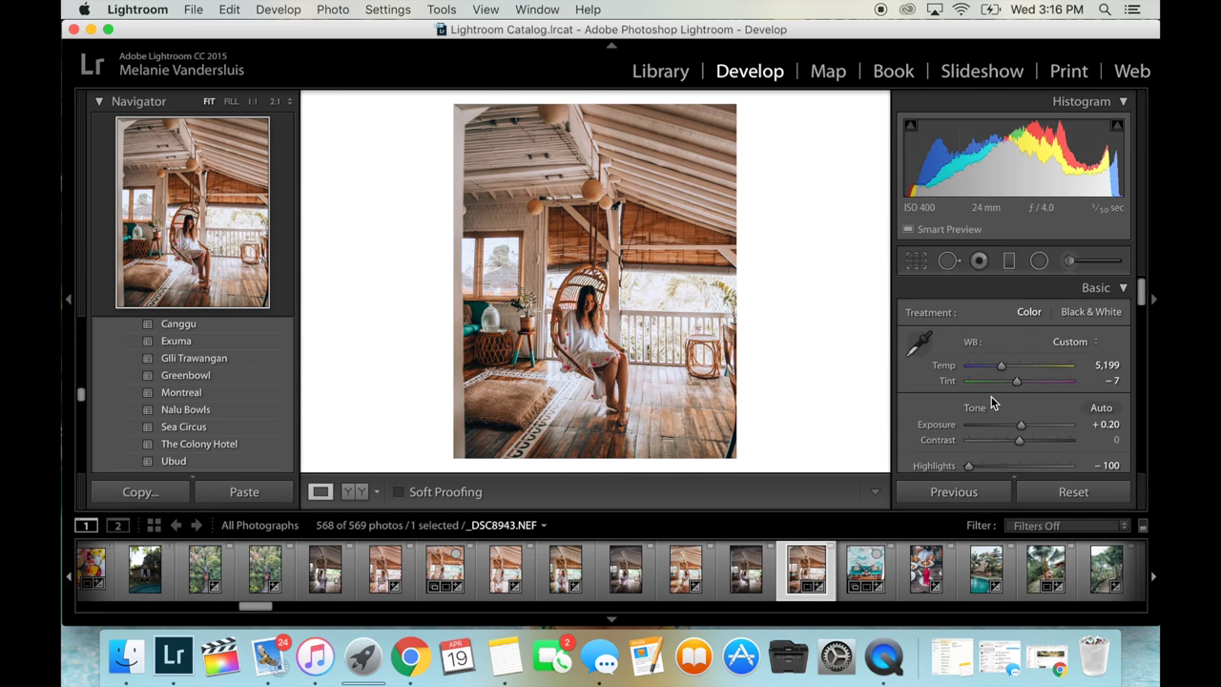
Set white balance to As Shot and nudge the Tint slightly
scroll(991, 396, "down", 1)
left_click(1087, 331)
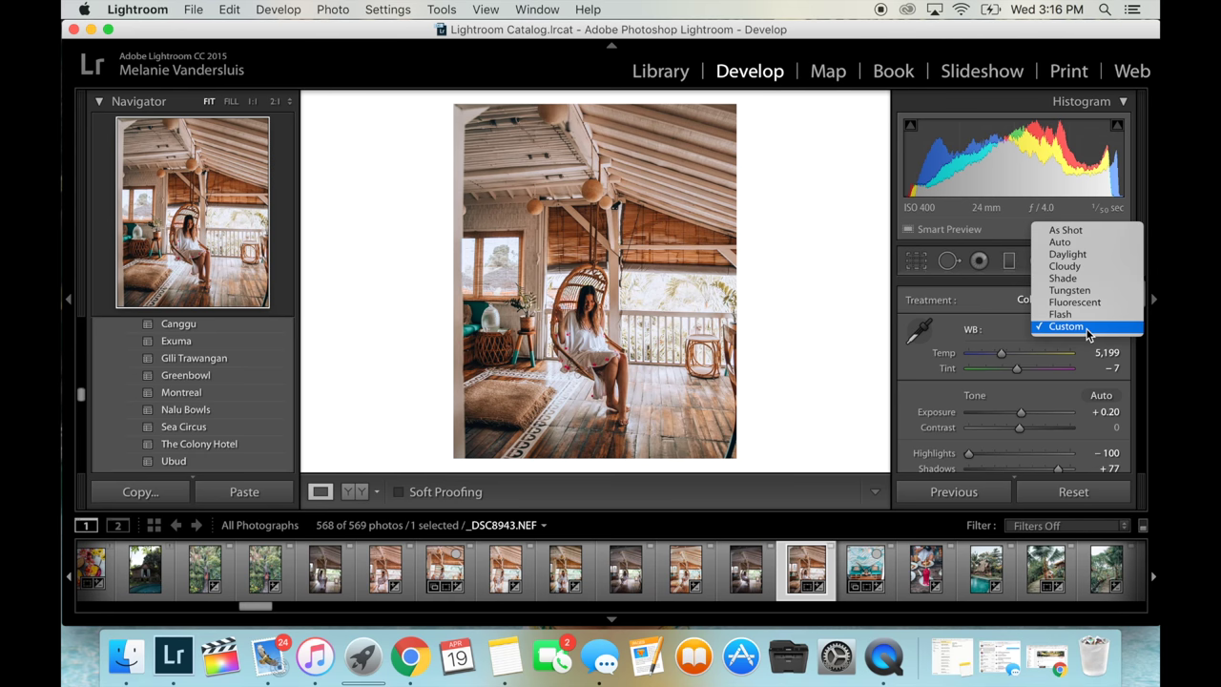
left_click(1083, 230)
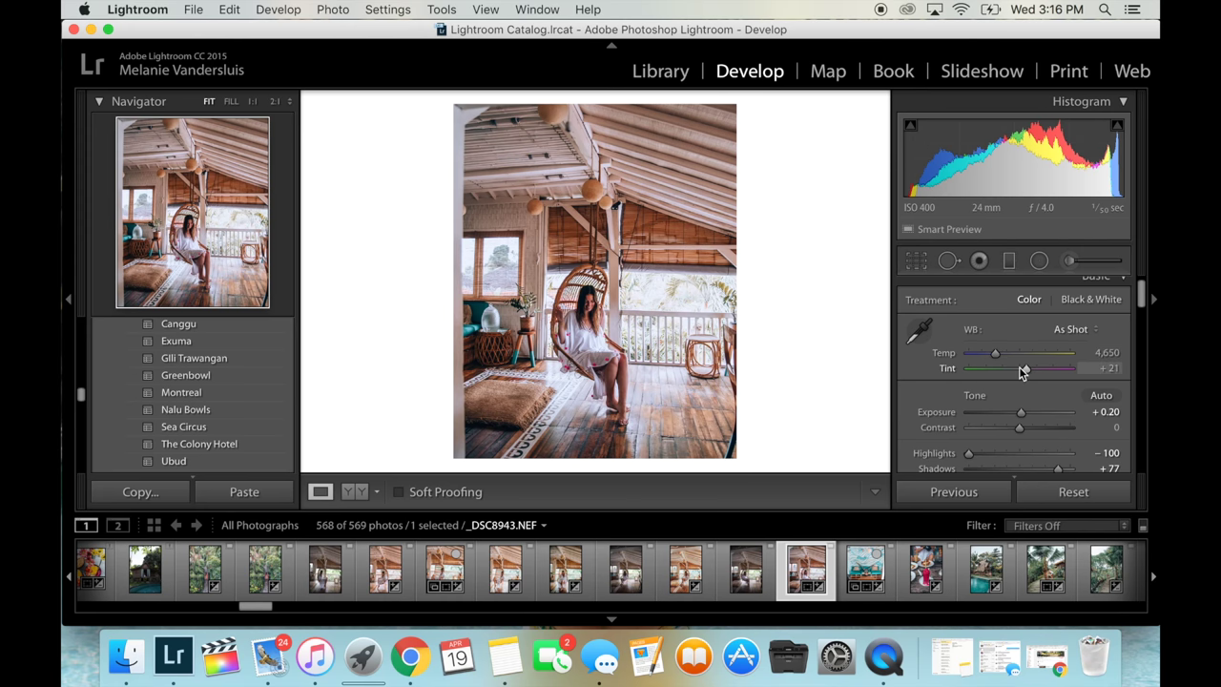
mouse_move(1019, 366)
left_mouse_down()
mouse_move(1012, 375)
mouse_move(1000, 357)
left_mouse_up()
scroll(1005, 395, "down", 3)
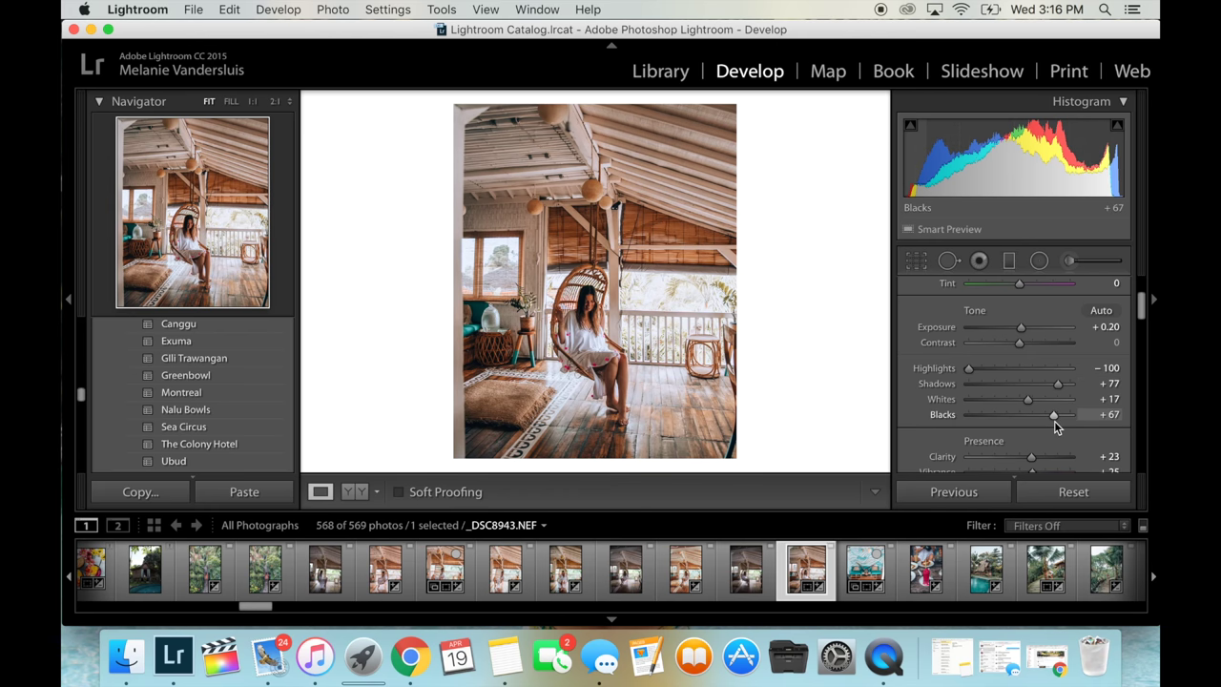
Drag Highlights to −95 and Whites to +10, then reset Blacks and raise it to +48
scroll(1036, 417, "down", 3)
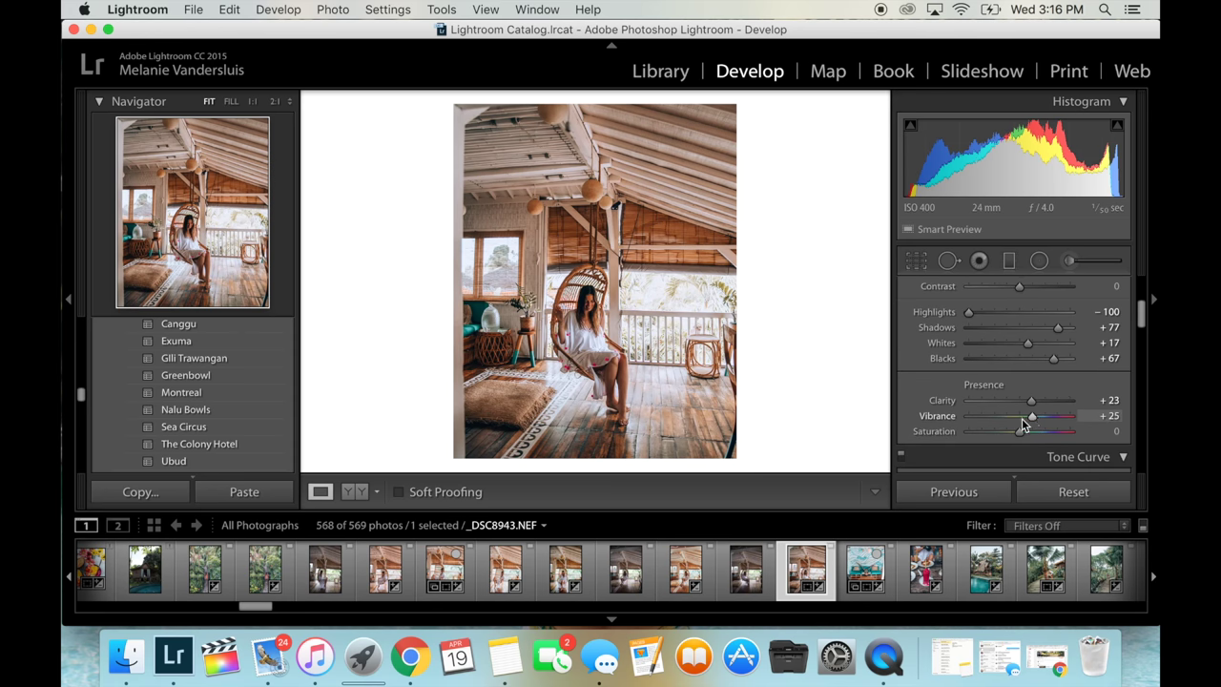
scroll(1014, 432, "down", 1)
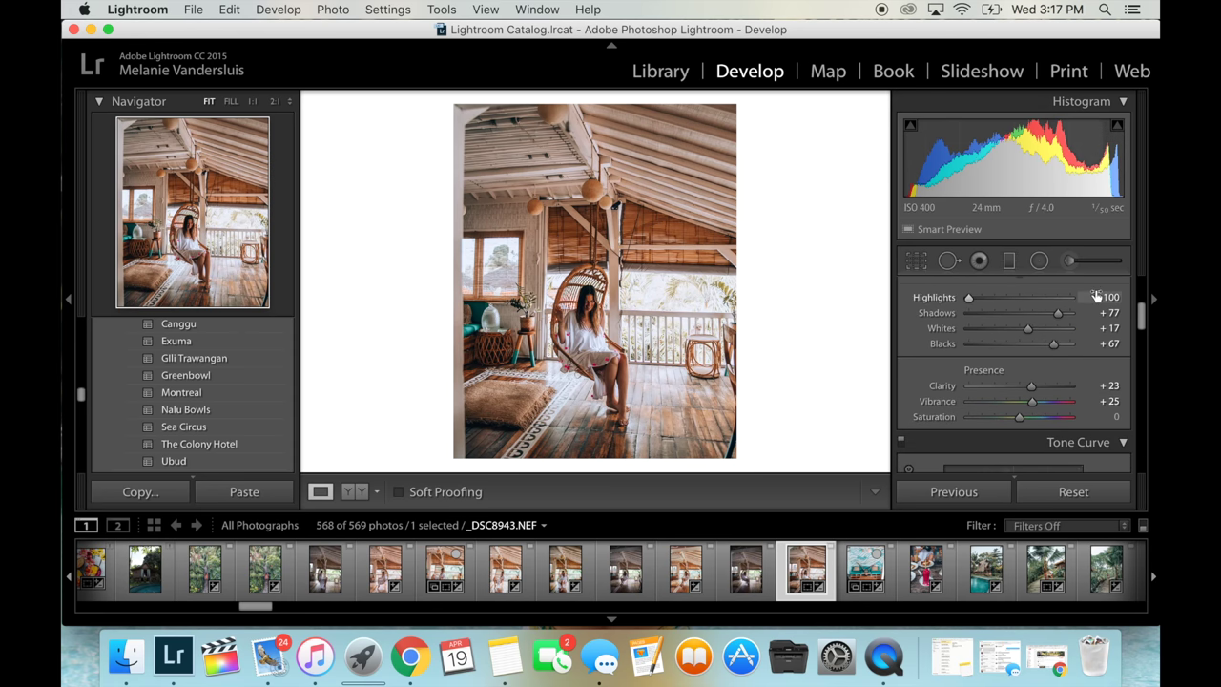
scroll(1107, 341, "up", 1)
scroll(1112, 344, "up", 2)
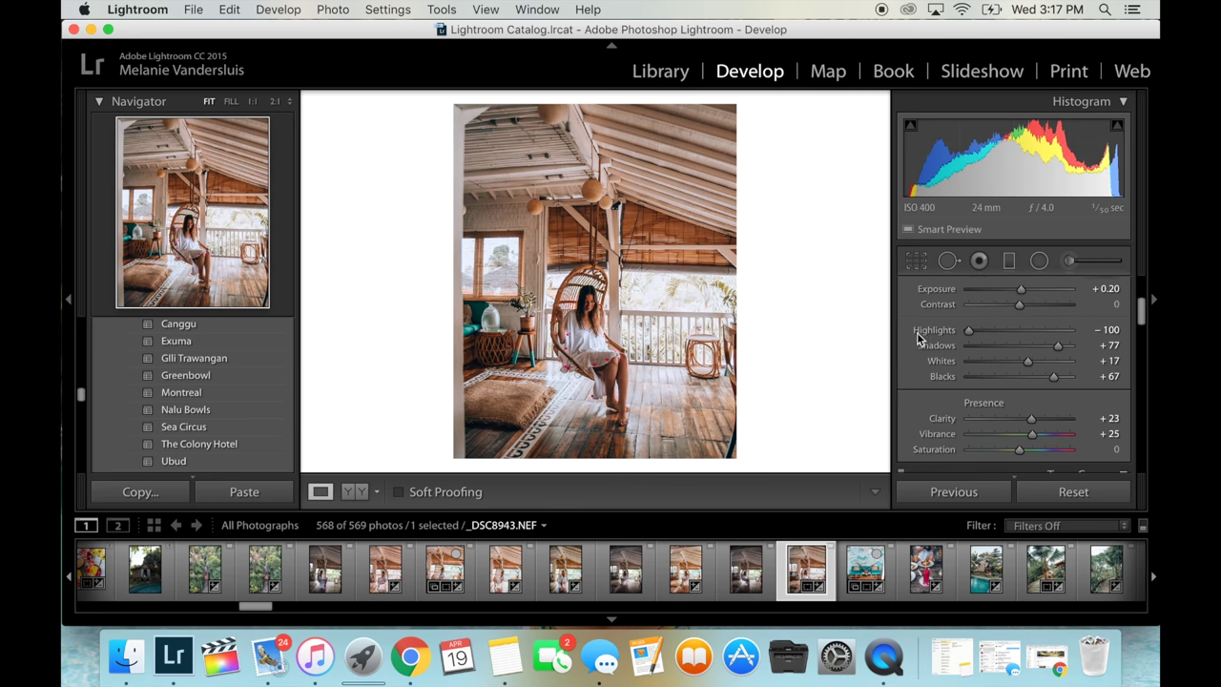
left_click_drag(969, 329, 1068, 350)
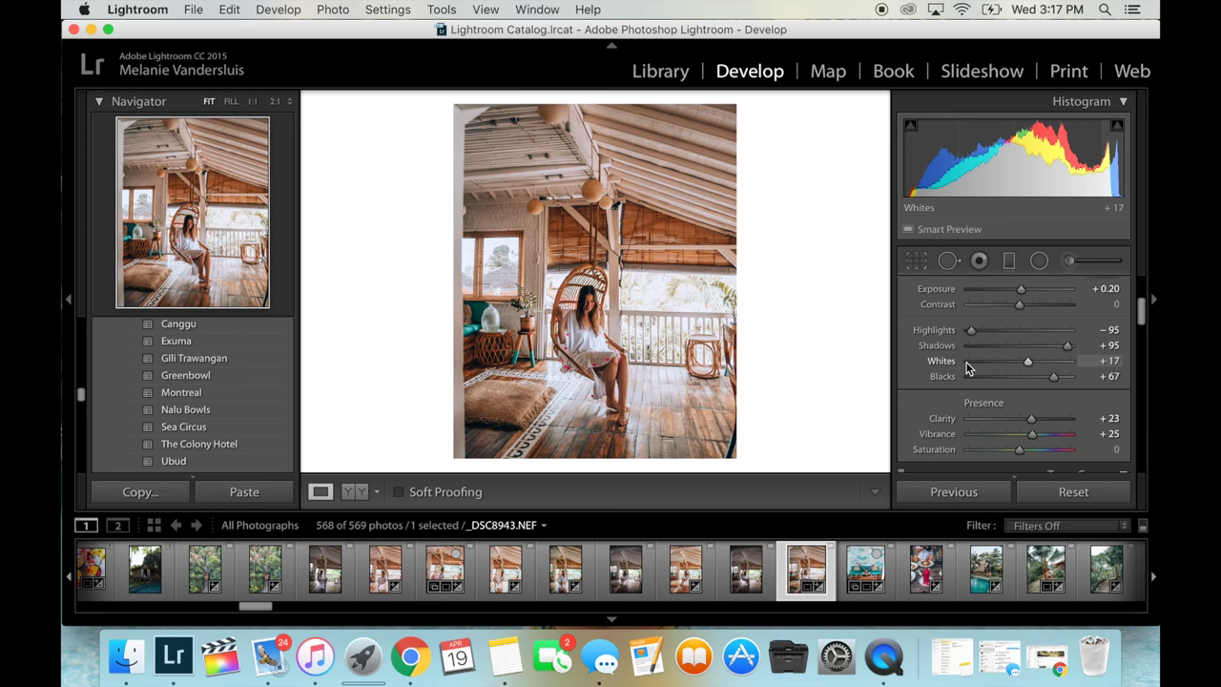
left_click_drag(967, 362, 1025, 368)
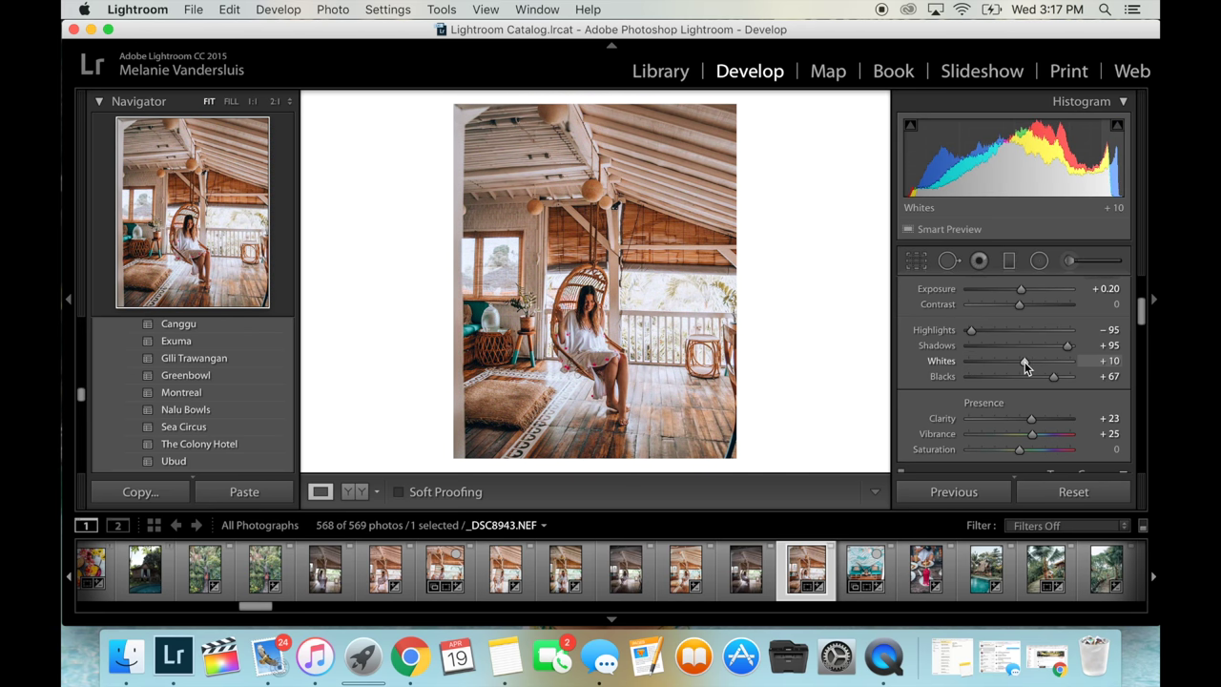
double_click(943, 375)
mouse_move(1019, 376)
left_mouse_down()
mouse_move(1106, 379)
mouse_move(1040, 381)
left_mouse_up()
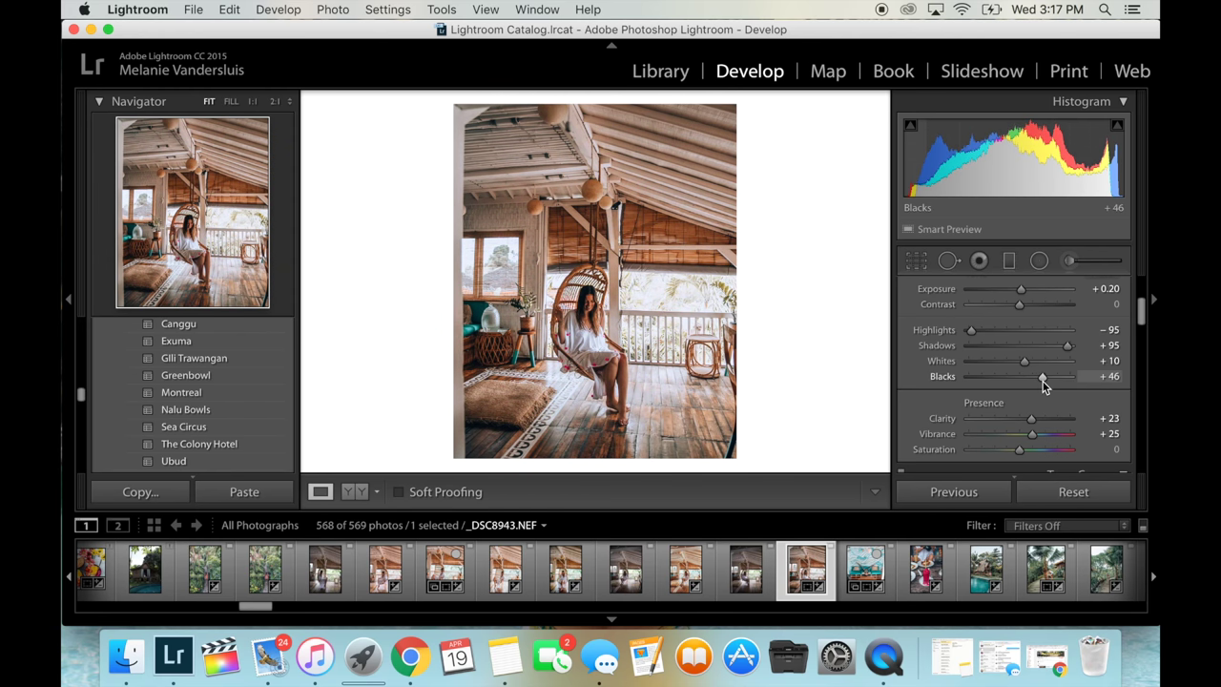
left_click_drag(1043, 381, 1044, 381)
Try lower clarity plus stronger vibrance and saturation changes on the egg-chair photo
scroll(1044, 384, "down", 1)
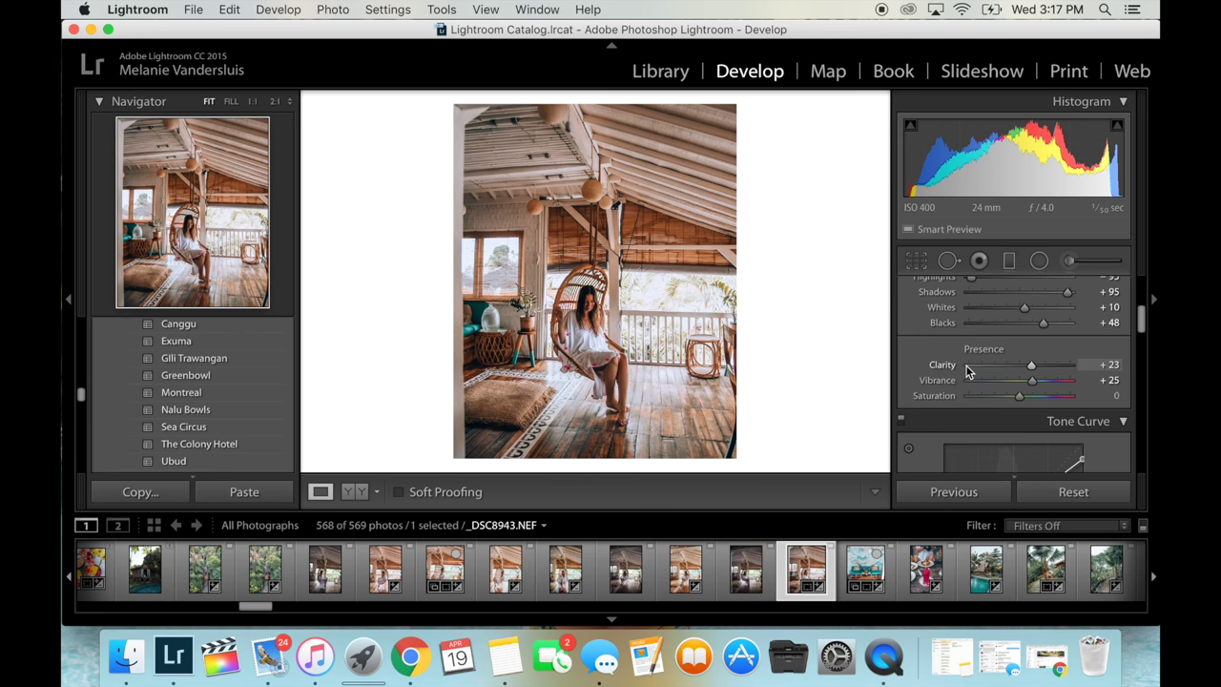
left_click_drag(966, 367, 1026, 370)
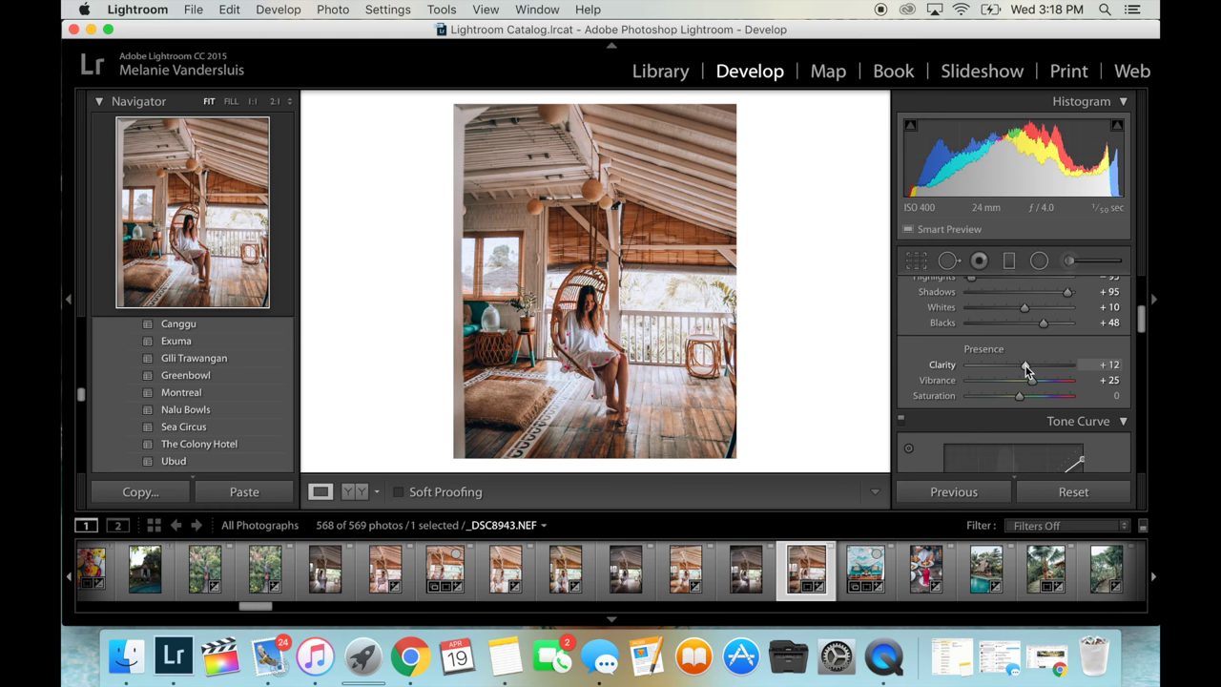
scroll(1027, 370, "down", 1)
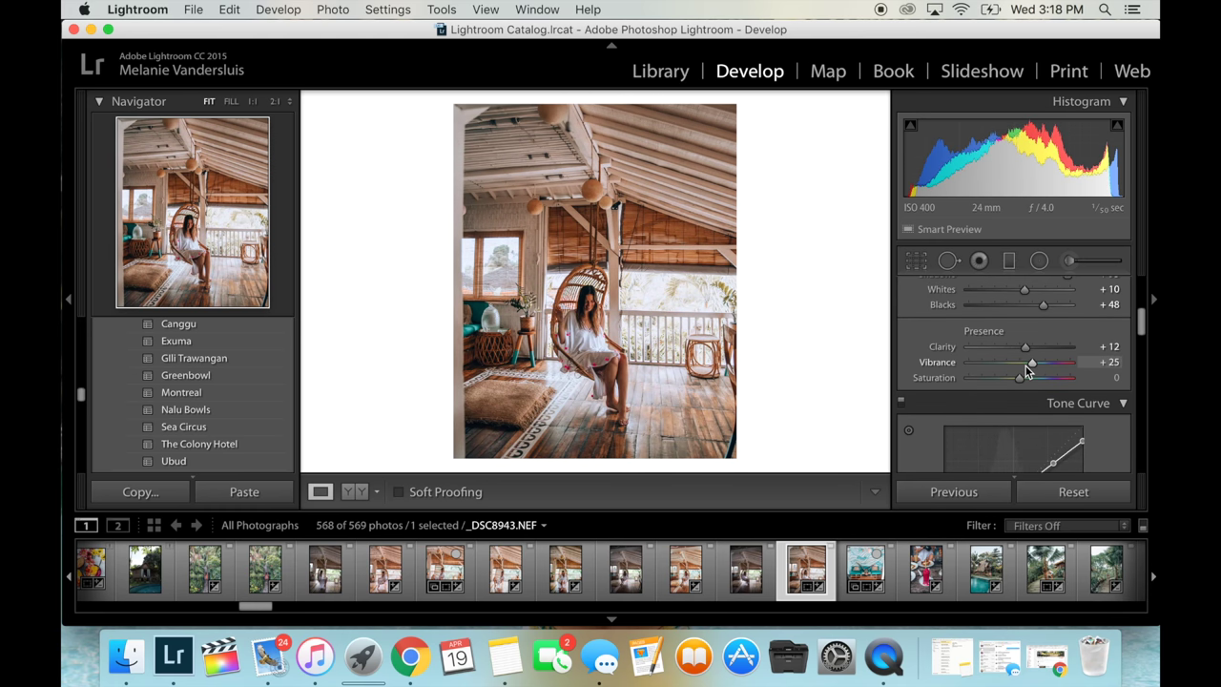
mouse_move(1060, 362)
left_mouse_down()
mouse_move(1070, 362)
mouse_move(1039, 373)
left_mouse_up()
left_click(1072, 379)
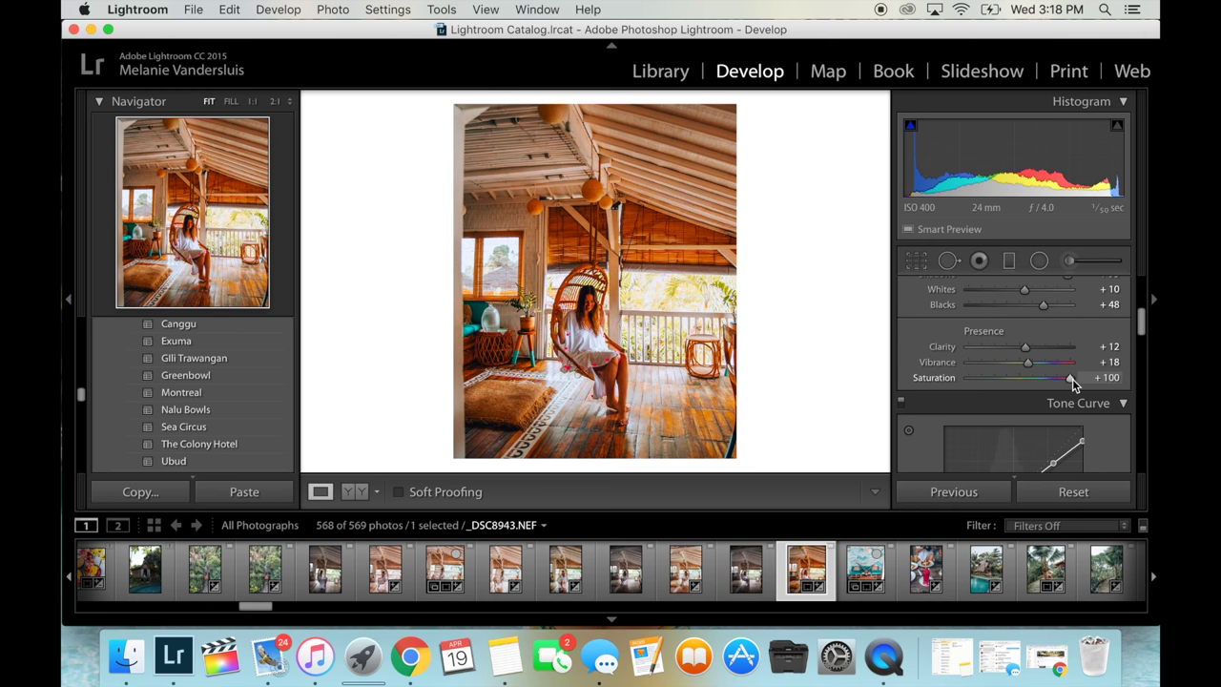
left_click_drag(1072, 379, 1034, 370)
scroll(1034, 372, "down", 2)
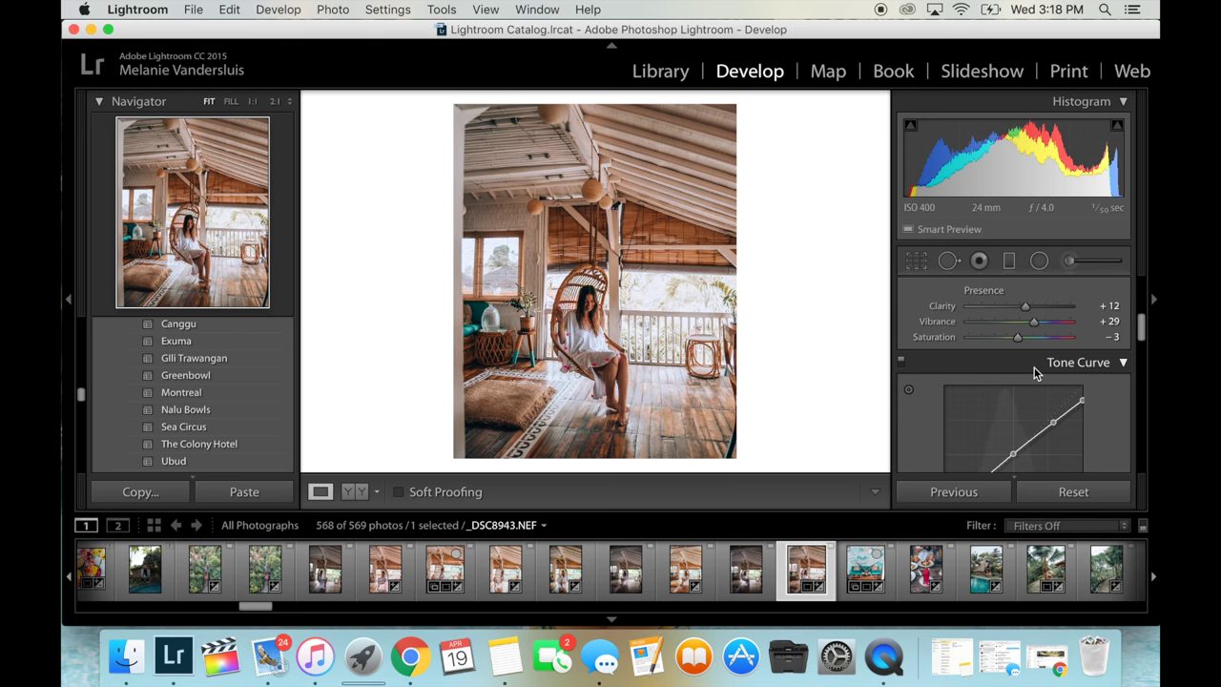
Undo the vibrance and saturation changes and set Clarity to +19
key("super+z")
key("super+z")
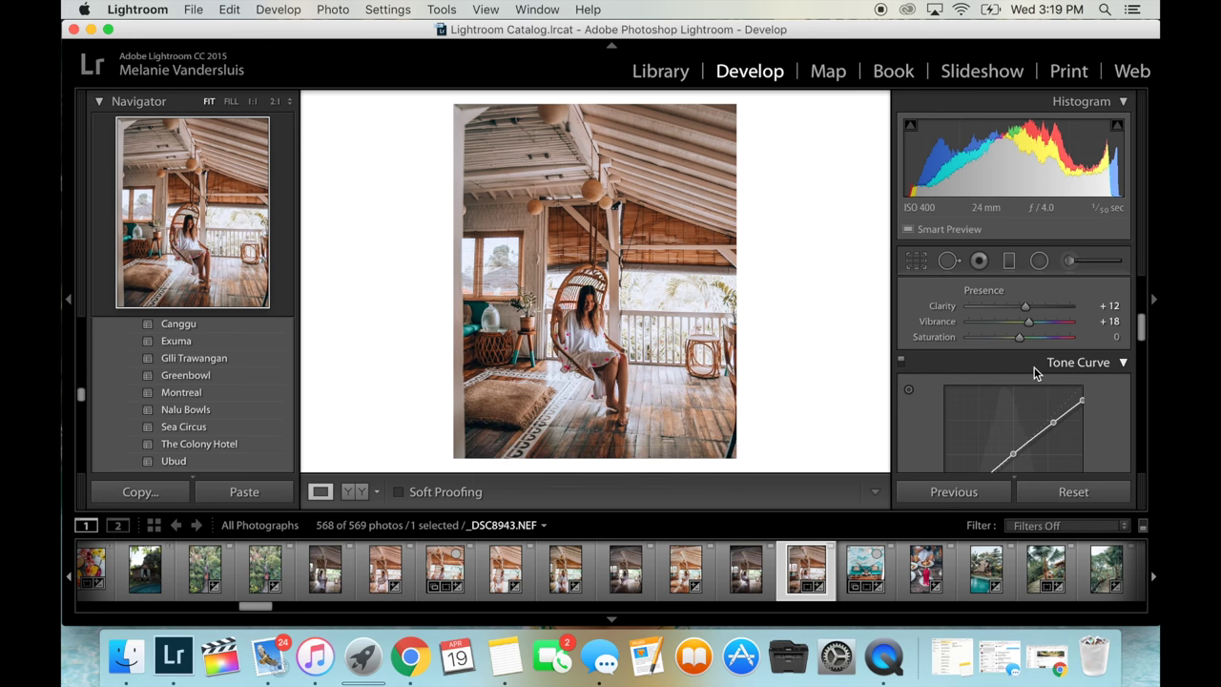
key("super+z")
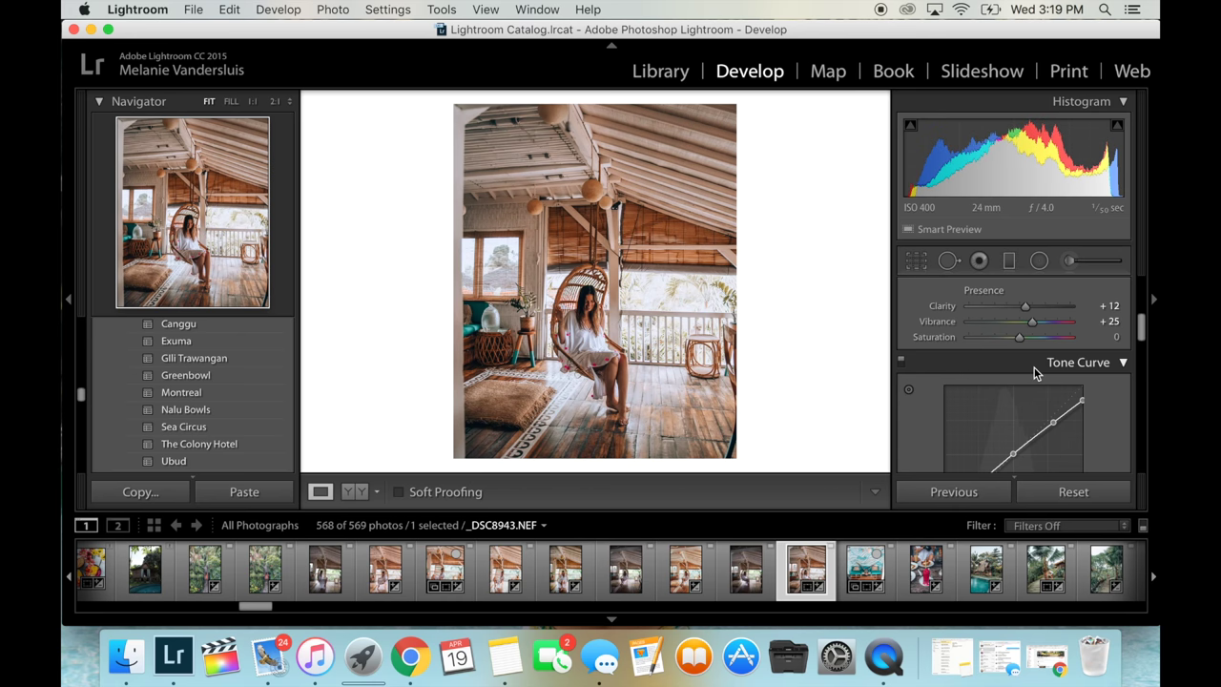
key("super+z")
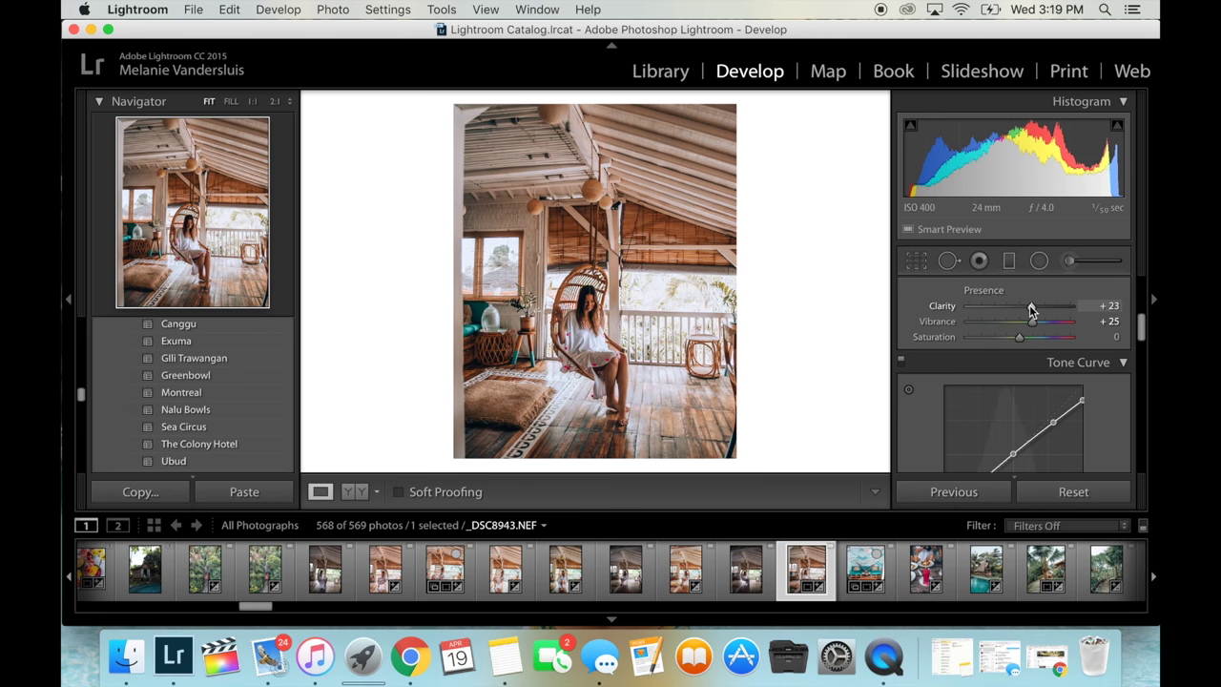
left_click_drag(1029, 305, 1026, 304)
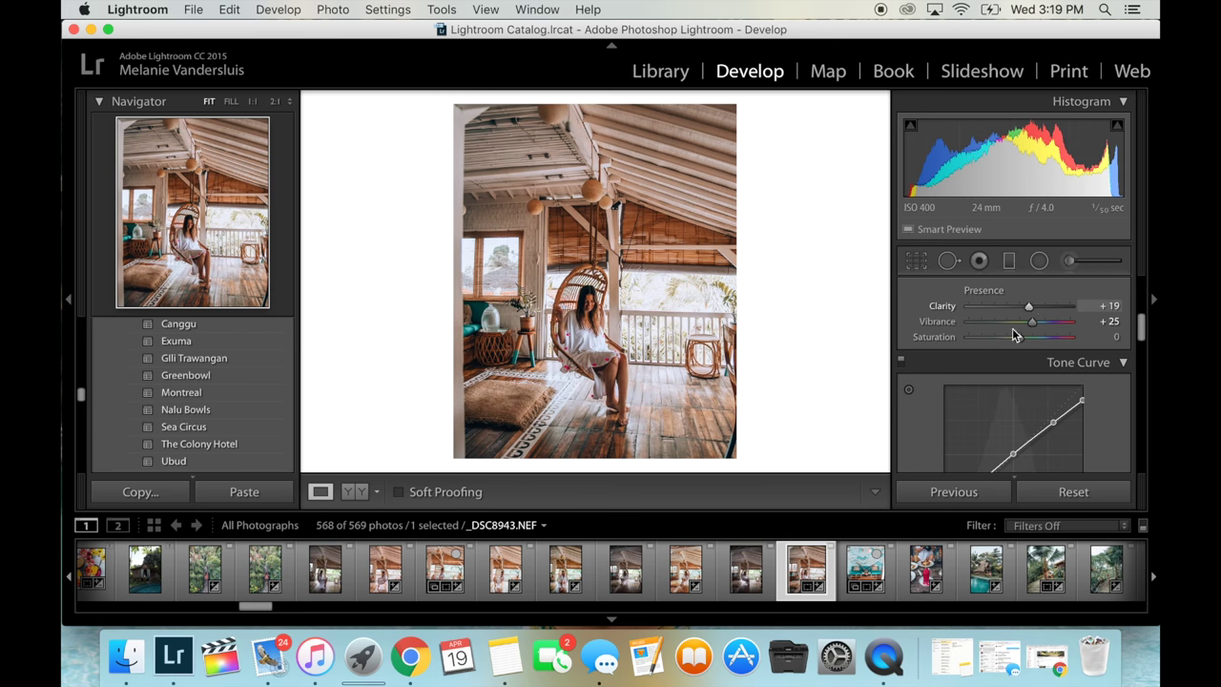
scroll(1094, 381, "down", 1)
scroll(1094, 386, "down", 5)
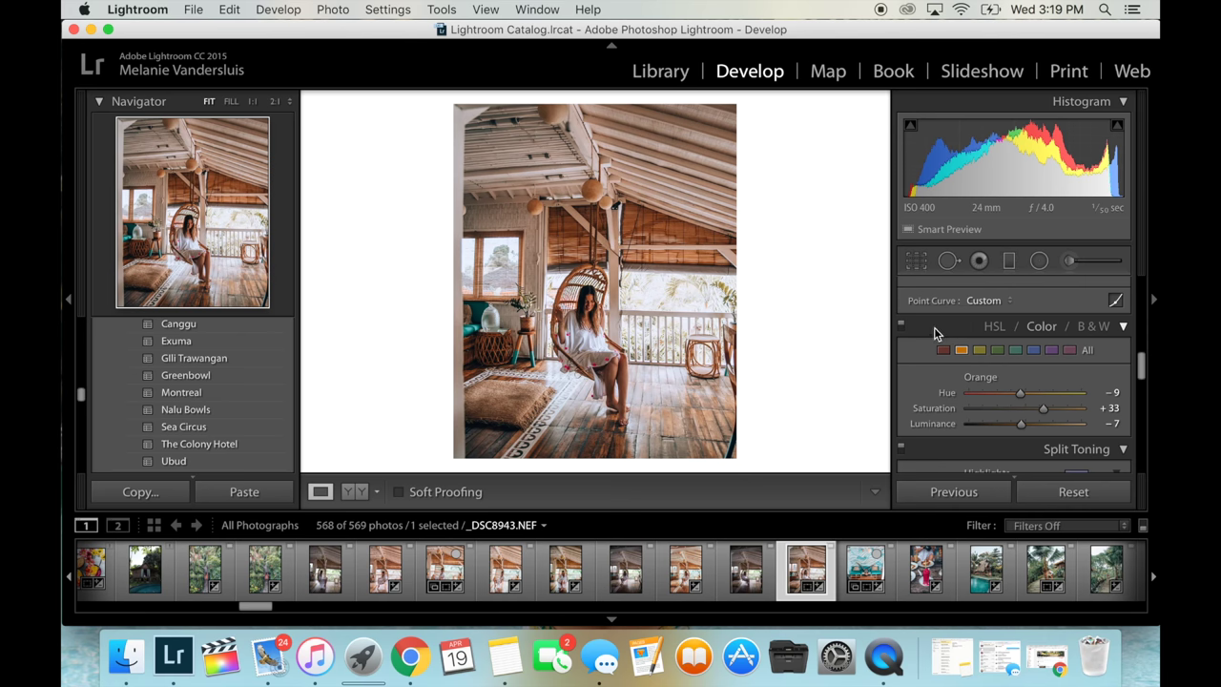
Switch the HSL panel to show separate hue sliders for every colour
scroll(944, 327, "down", 1)
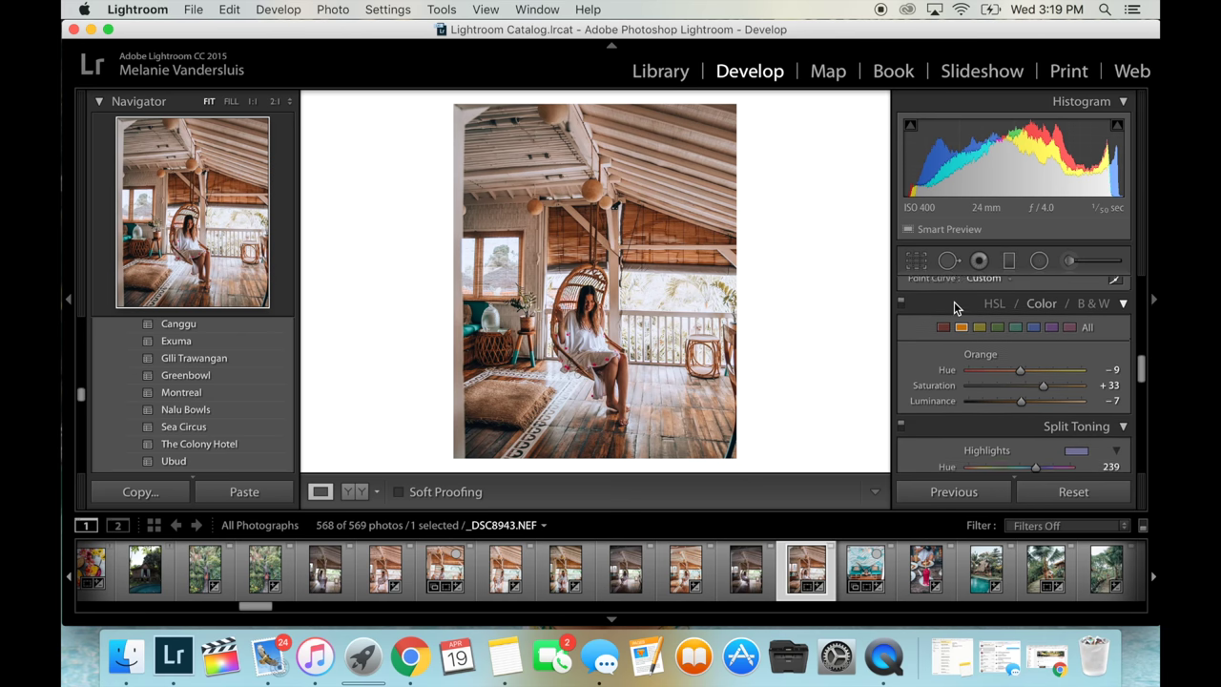
scroll(955, 302, "up", 5)
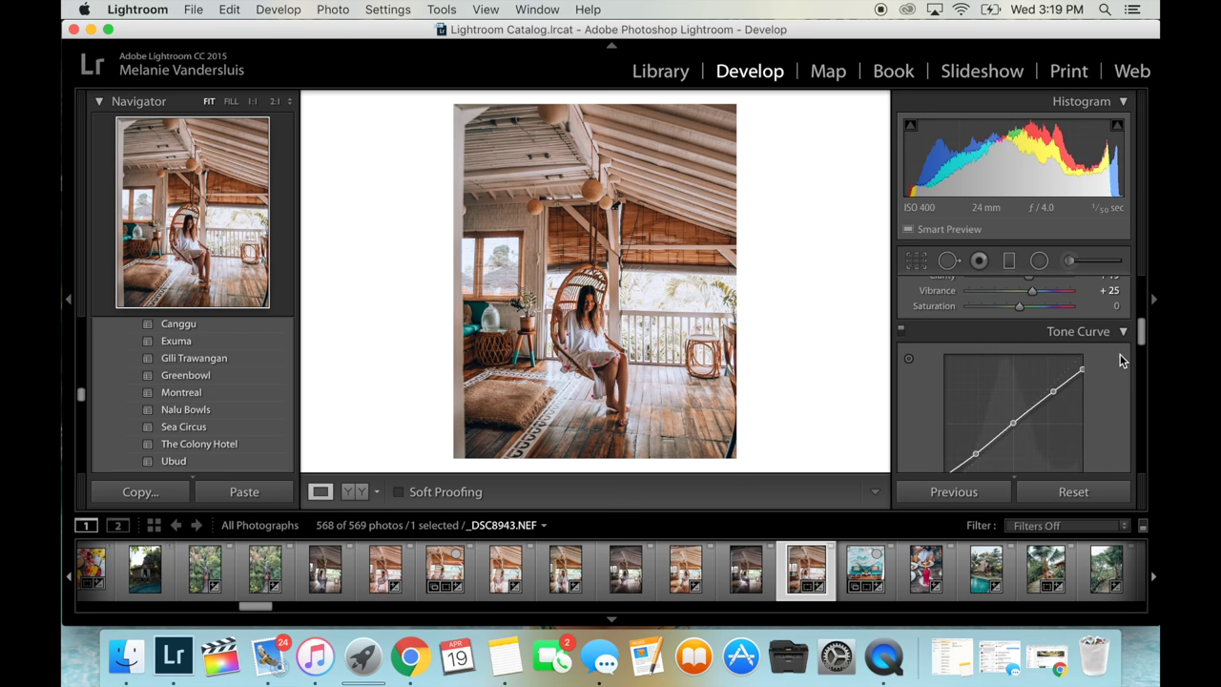
scroll(1120, 420, "down", 1)
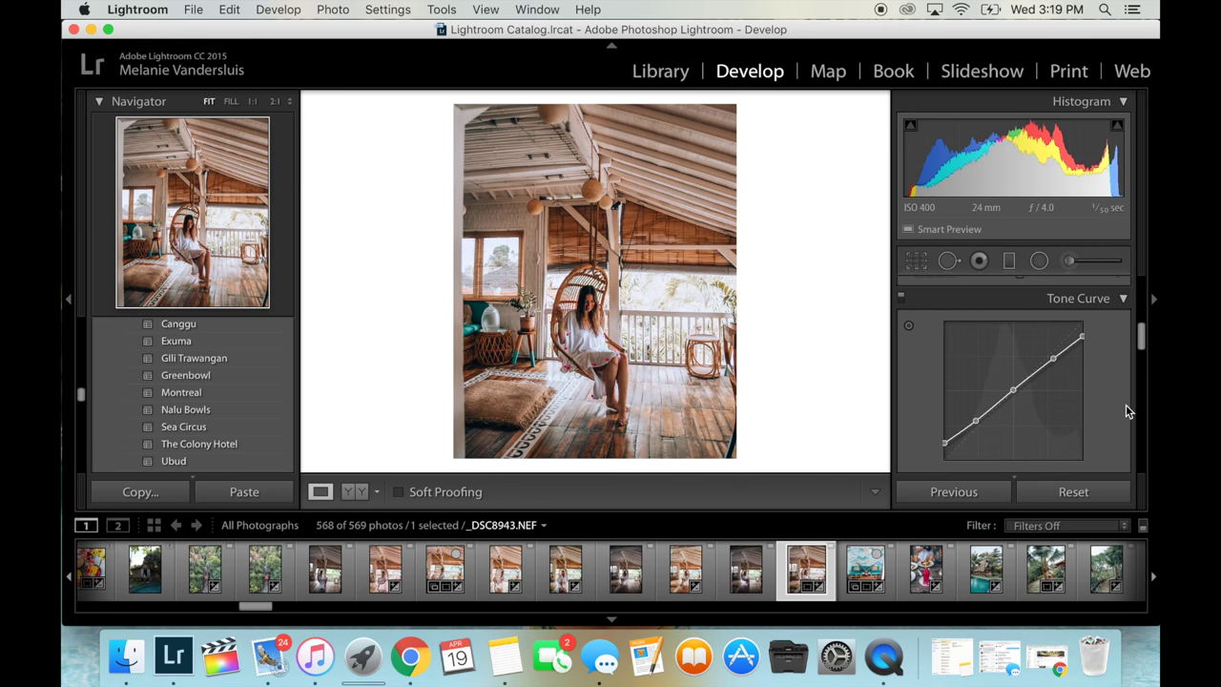
scroll(1120, 410, "down", 1)
scroll(1115, 420, "down", 1)
scroll(1114, 420, "down", 2)
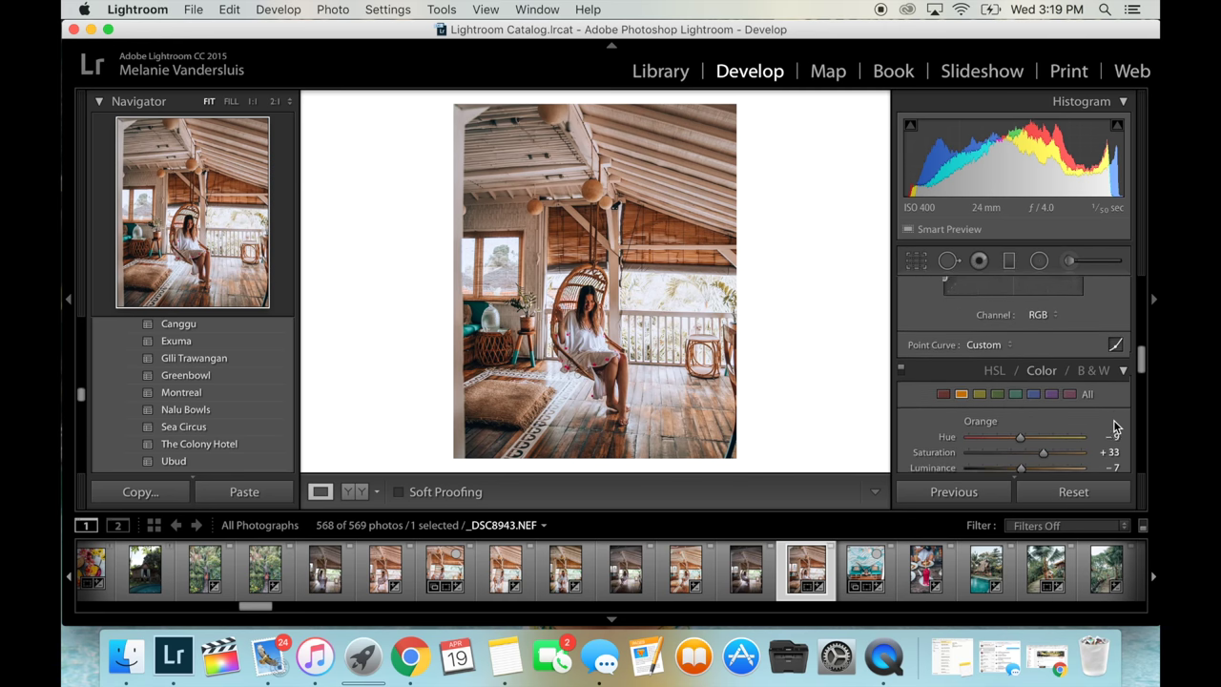
scroll(1113, 421, "down", 2)
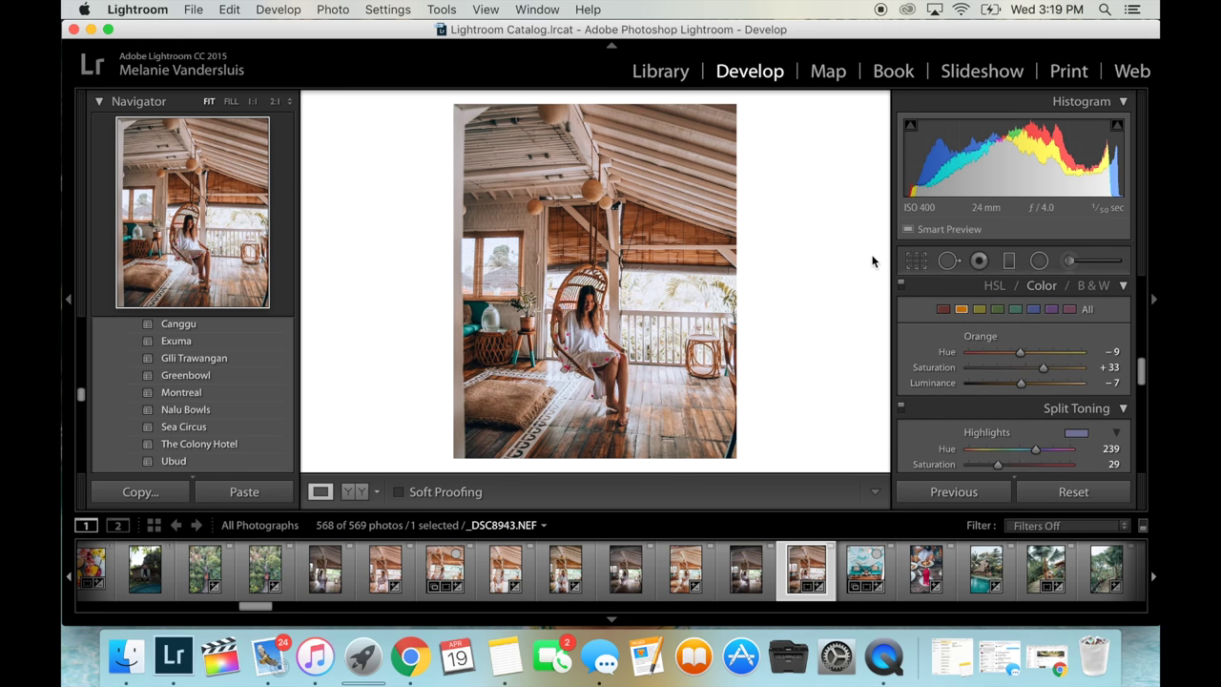
left_click(996, 285)
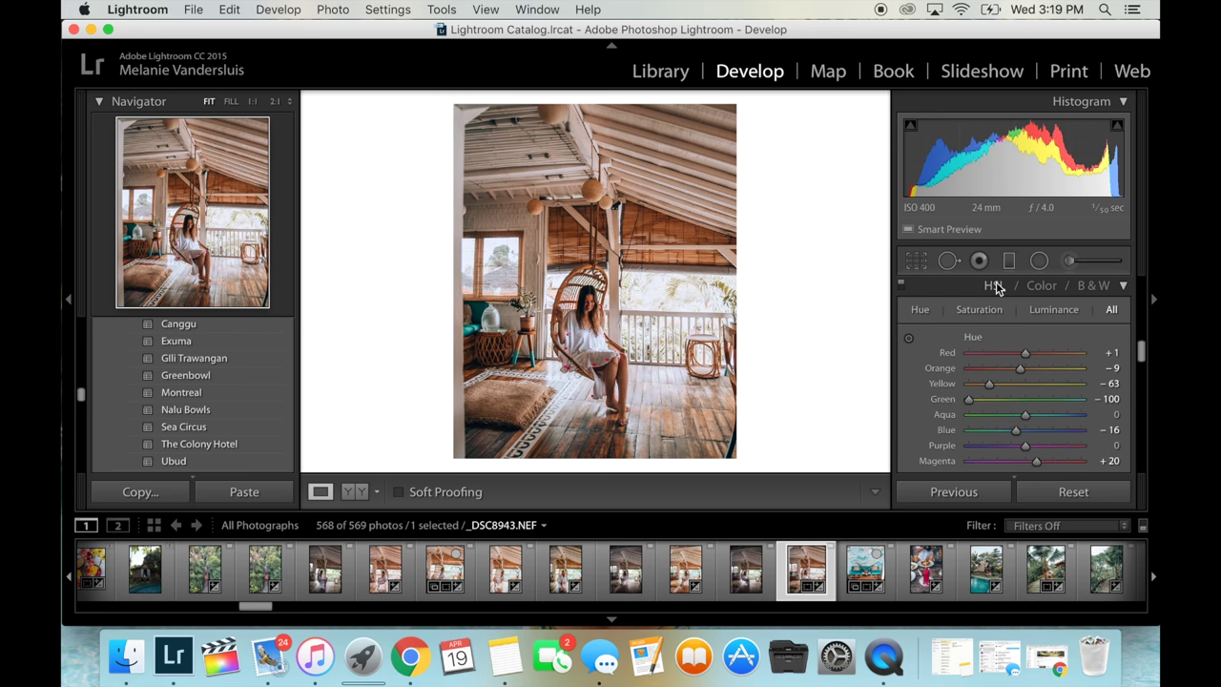
scroll(924, 405, "down", 1)
scroll(925, 405, "down", 1)
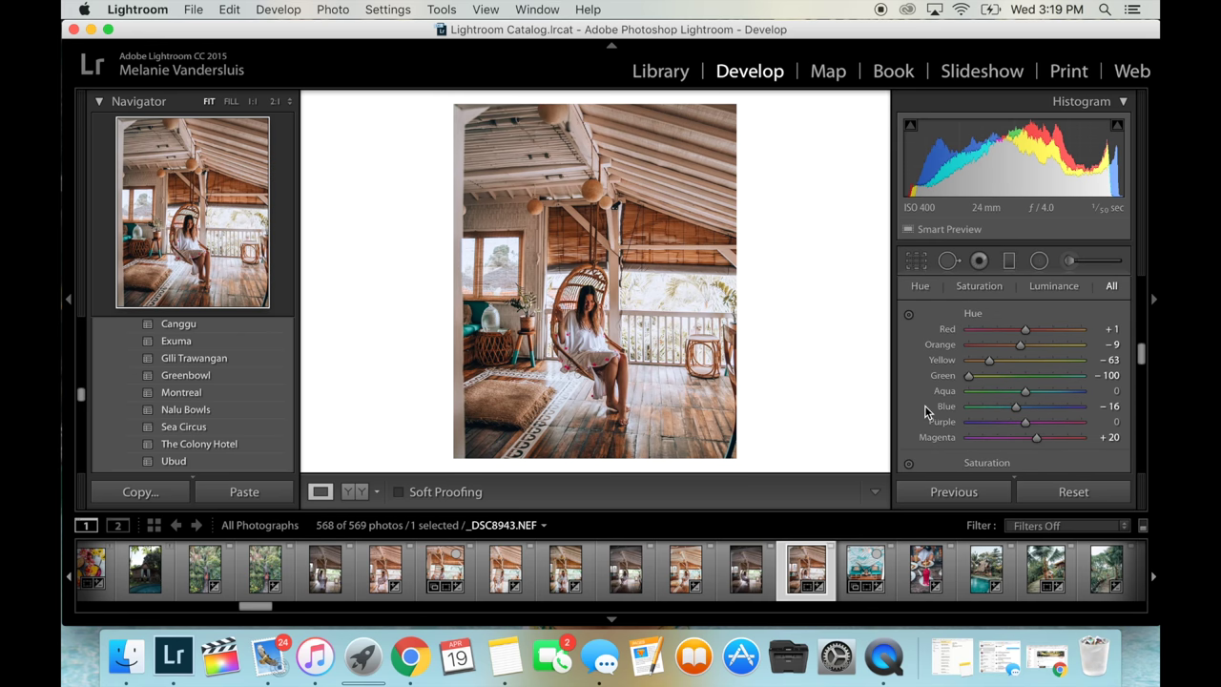
Set the Red hue slider to +3
left_click(967, 330)
left_click_drag(968, 331, 1027, 330)
scroll(1034, 405, "down", 2)
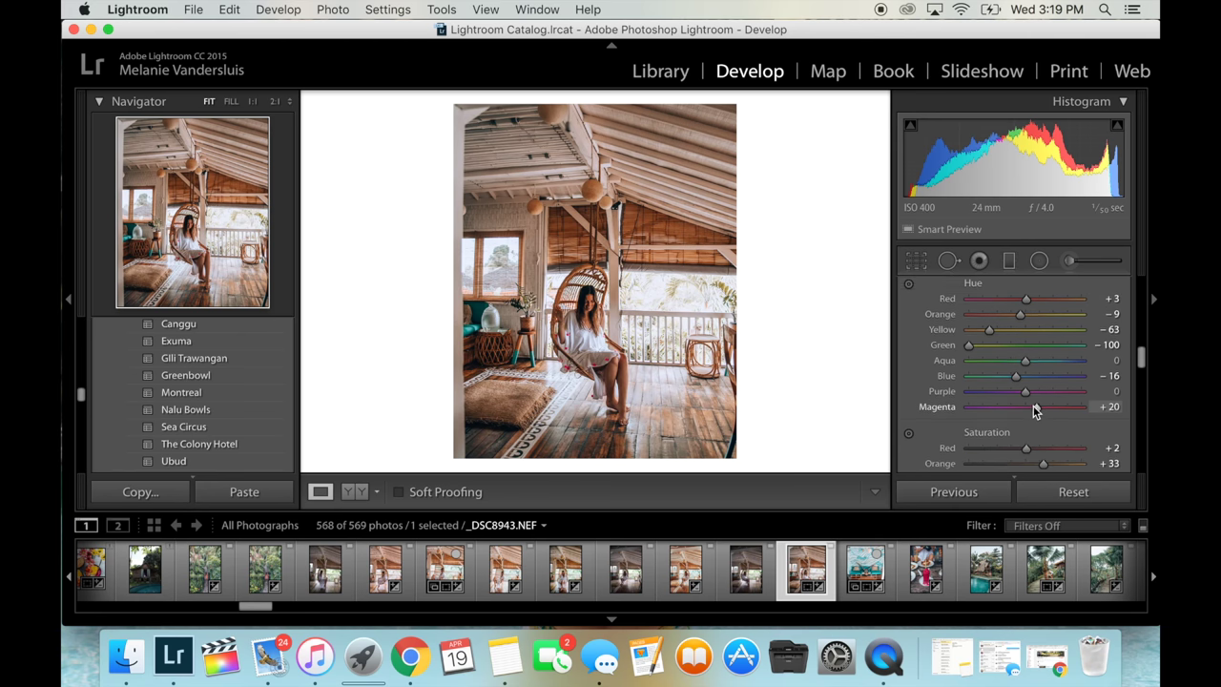
scroll(1033, 406, "up", 1)
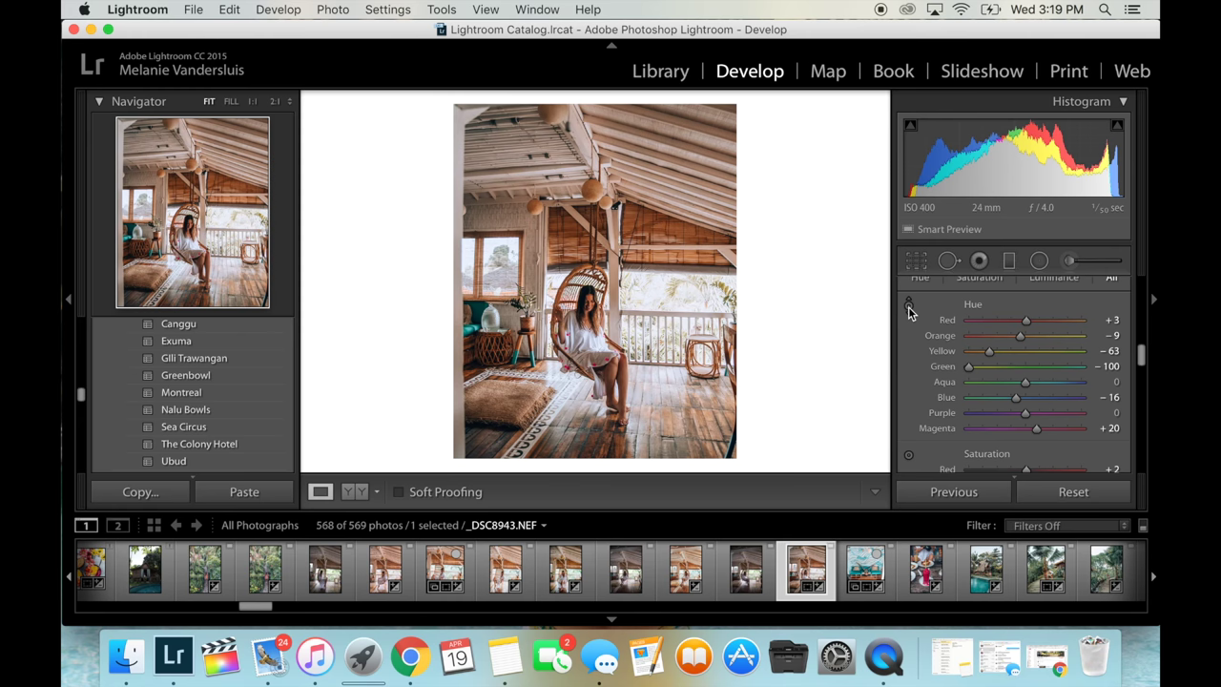
Try the Targeted Adjustment tool on the photo's orange tones, then undo that hue shift
left_click(909, 305)
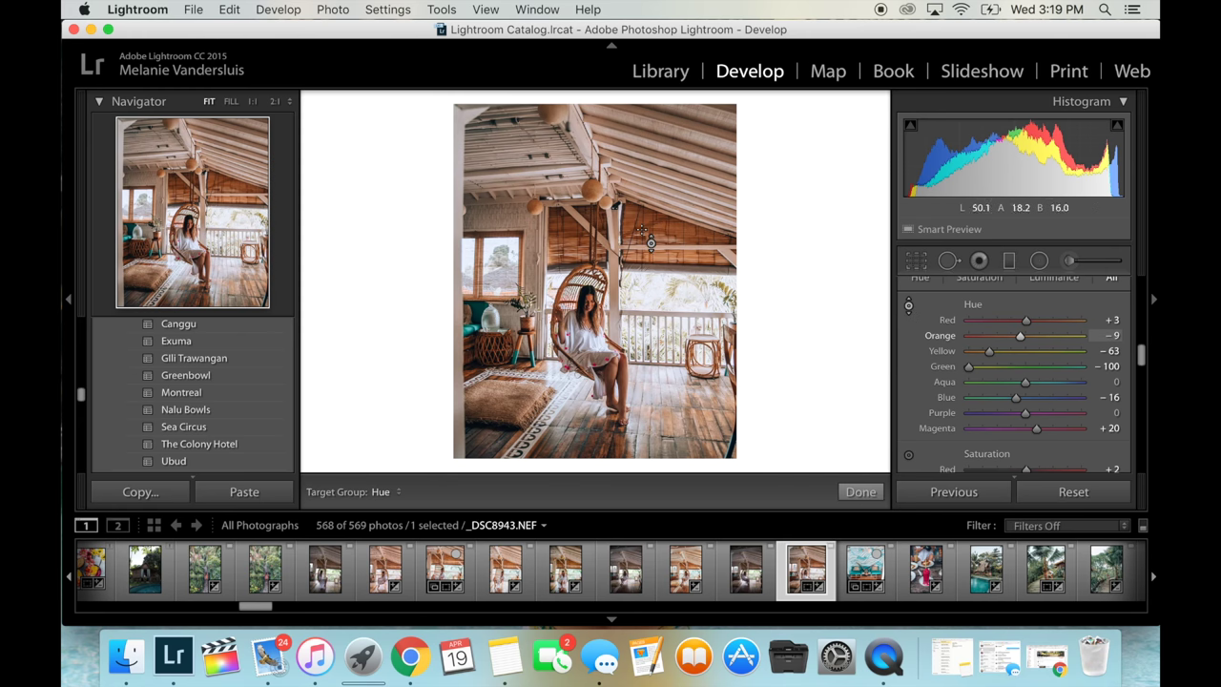
mouse_move(641, 229)
left_mouse_down()
mouse_move(641, 286)
mouse_move(641, 244)
left_mouse_up()
key("super+z")
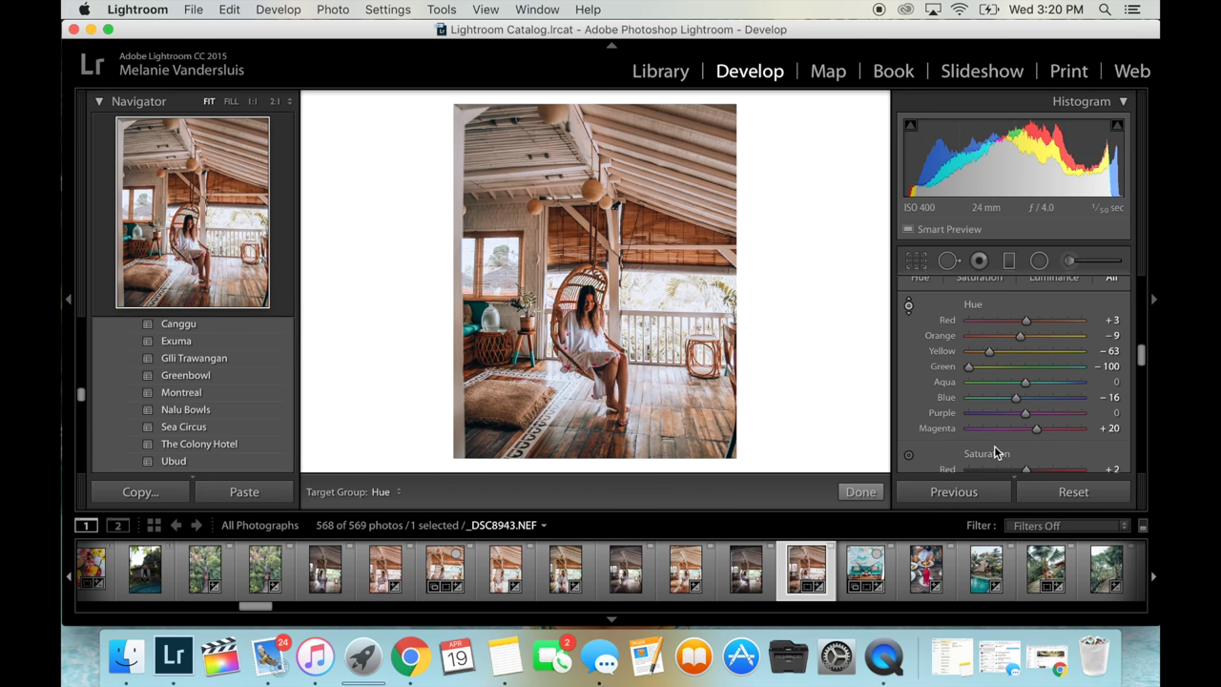
Brighten the Orange luminance to +15
scroll(1025, 443, "down", 3)
scroll(1024, 440, "down", 5)
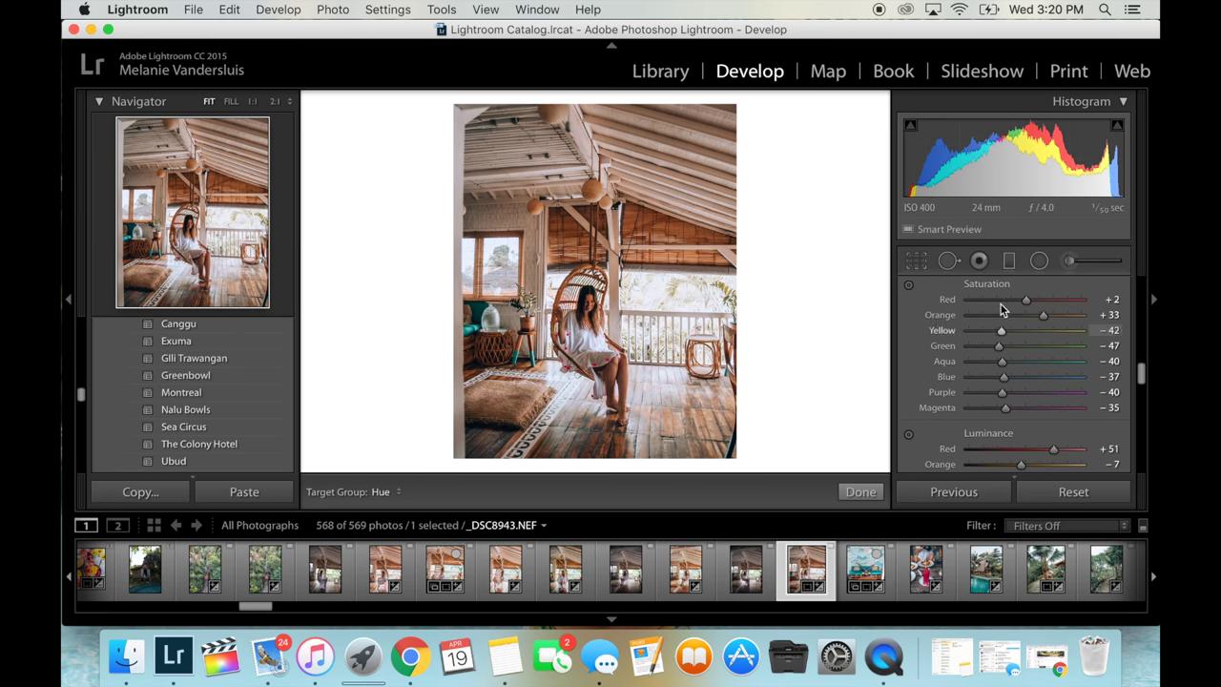
scroll(1042, 399, "down", 3)
scroll(1041, 398, "up", 2)
scroll(1042, 399, "up", 1)
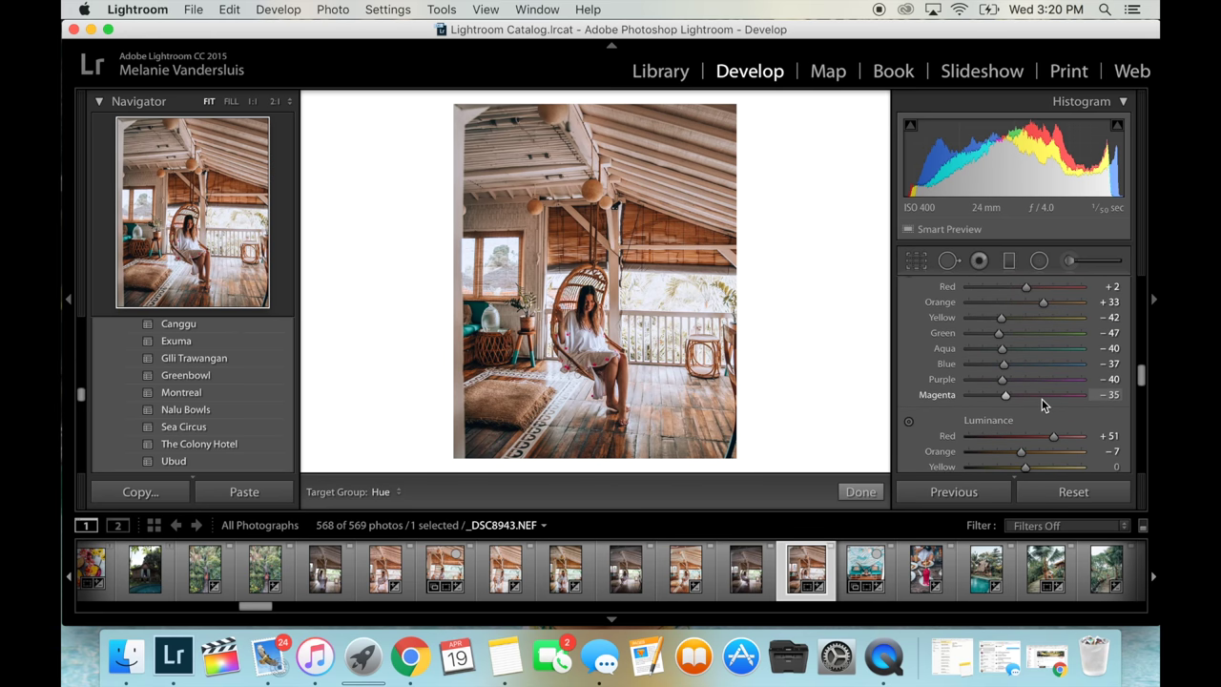
scroll(1042, 399, "up", 1)
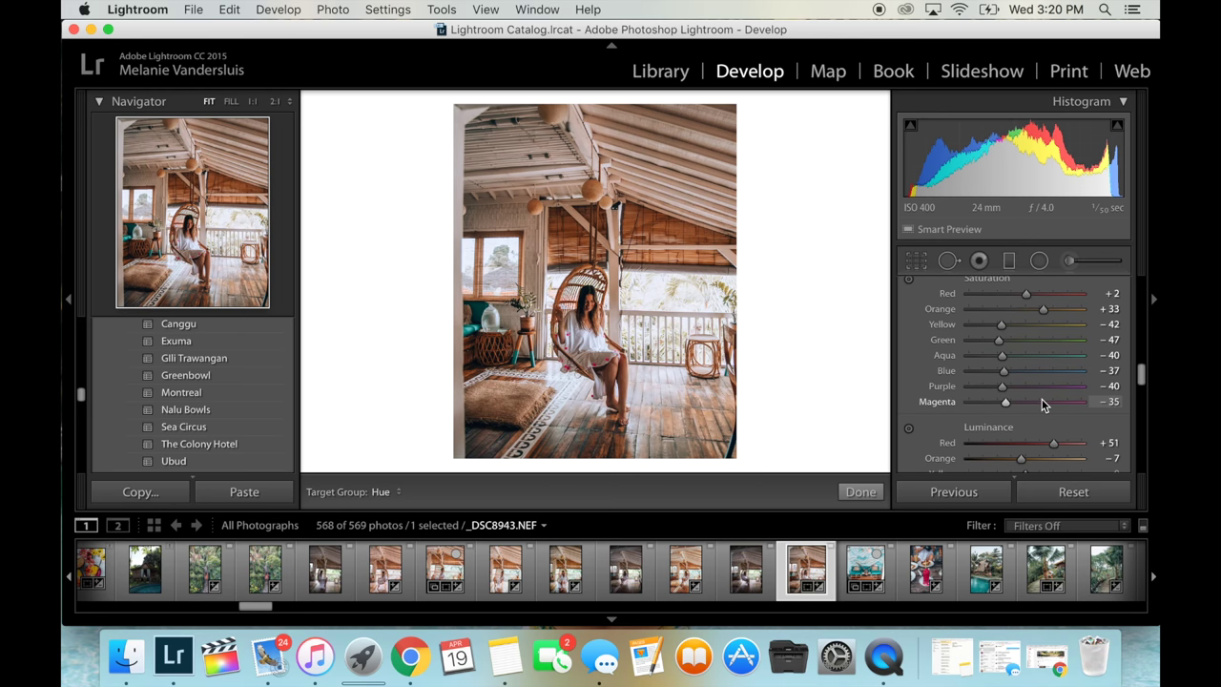
scroll(1042, 399, "down", 3)
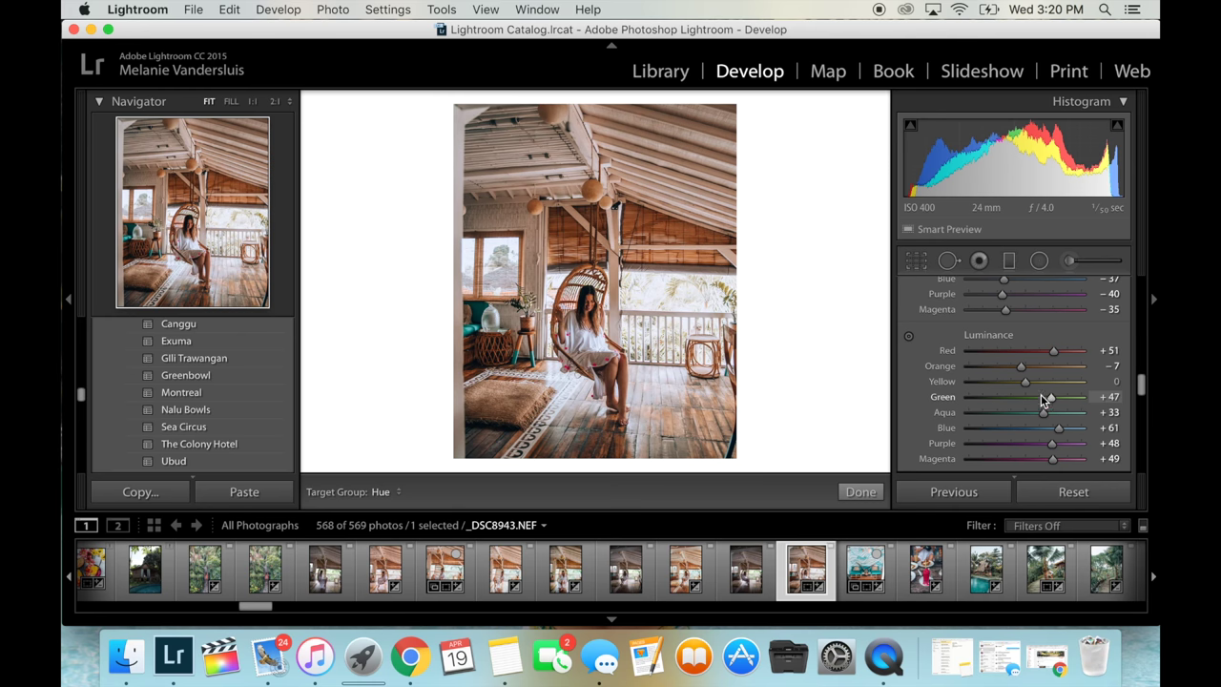
left_click(964, 366)
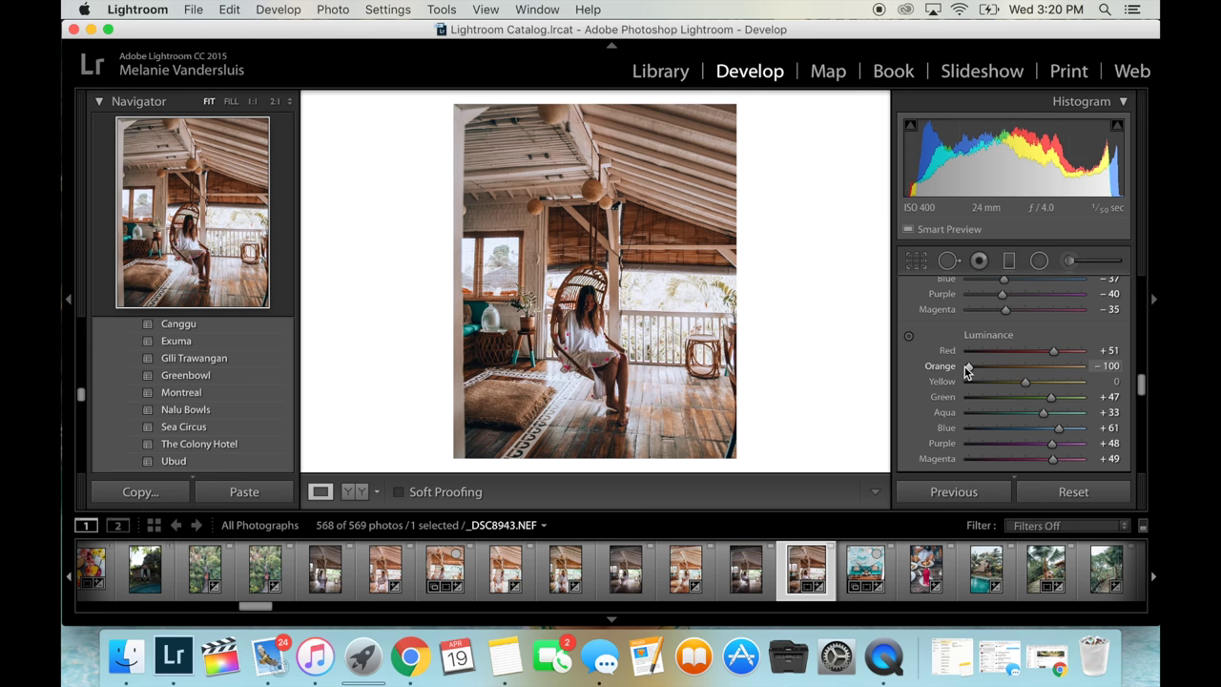
left_click_drag(966, 367, 1034, 371)
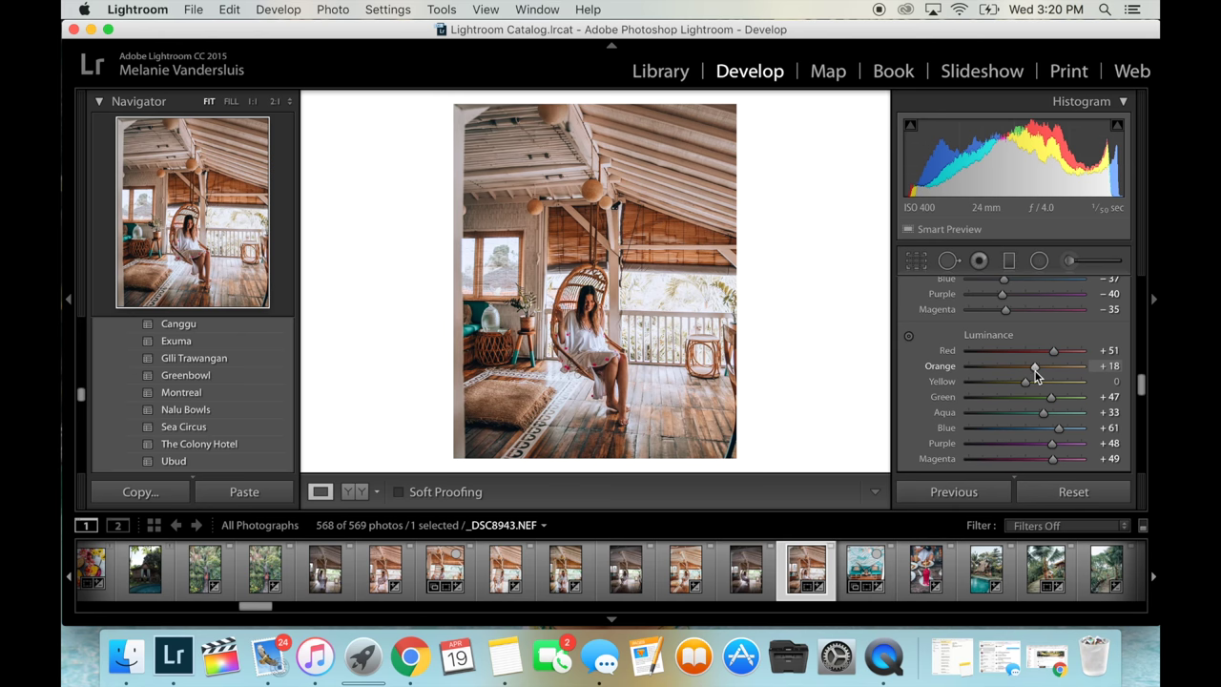
left_click_drag(1034, 372, 1031, 372)
In the per-colour HSL view, lower Orange saturation from +33 to +27
scroll(1033, 372, "down", 5)
scroll(1034, 371, "up", 10)
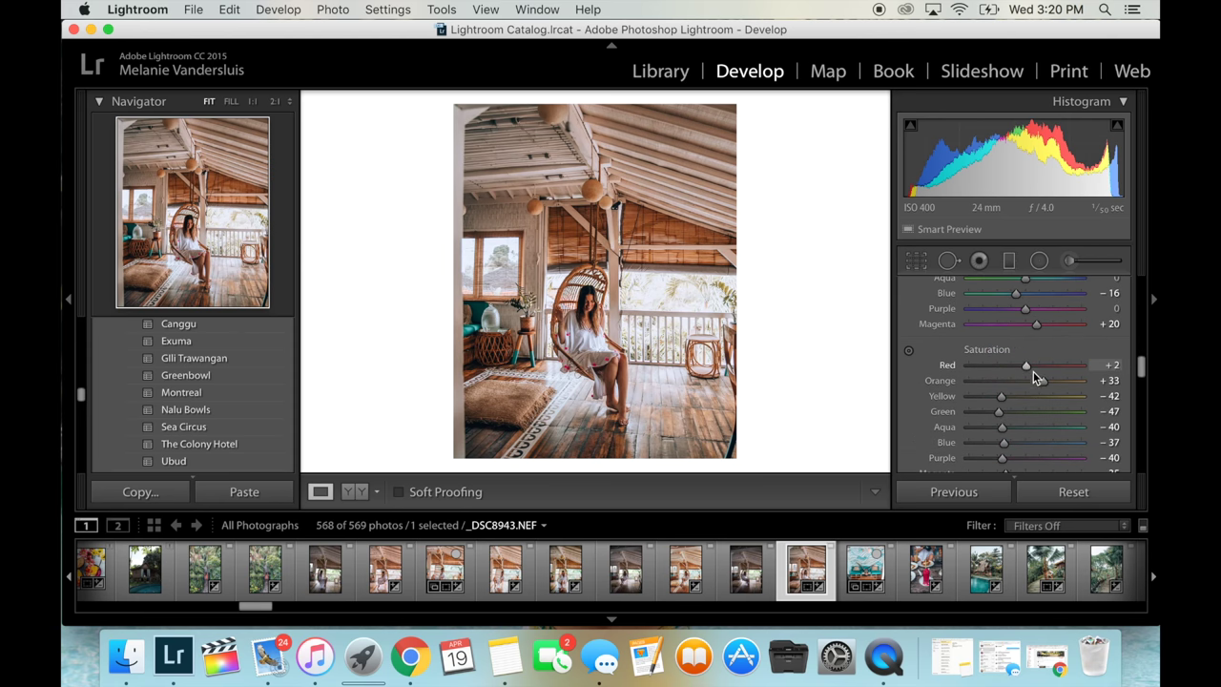
scroll(1024, 423, "up", 3)
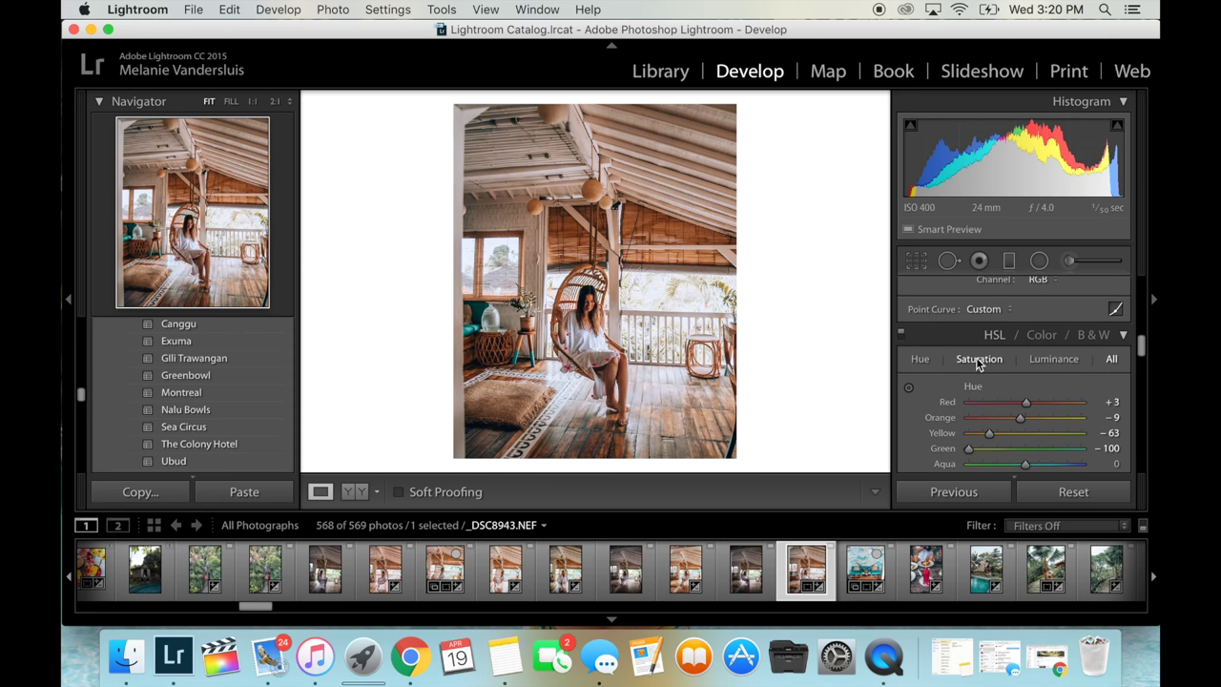
left_click(1041, 335)
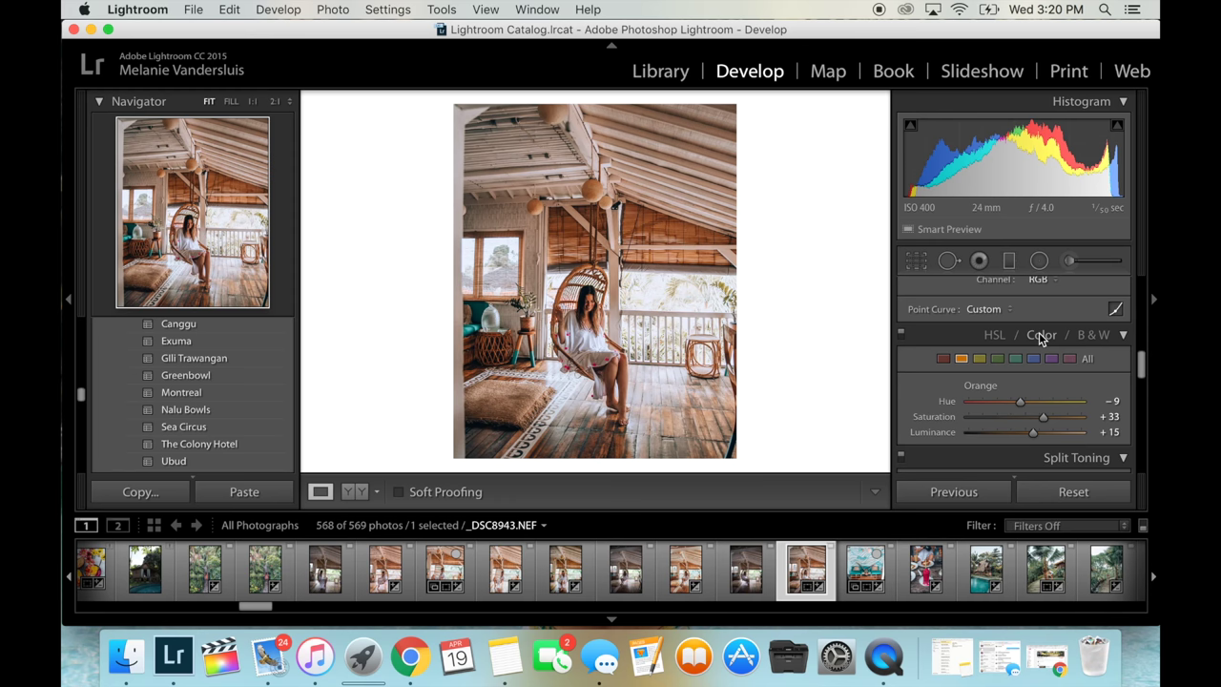
scroll(1039, 332, "down", 2)
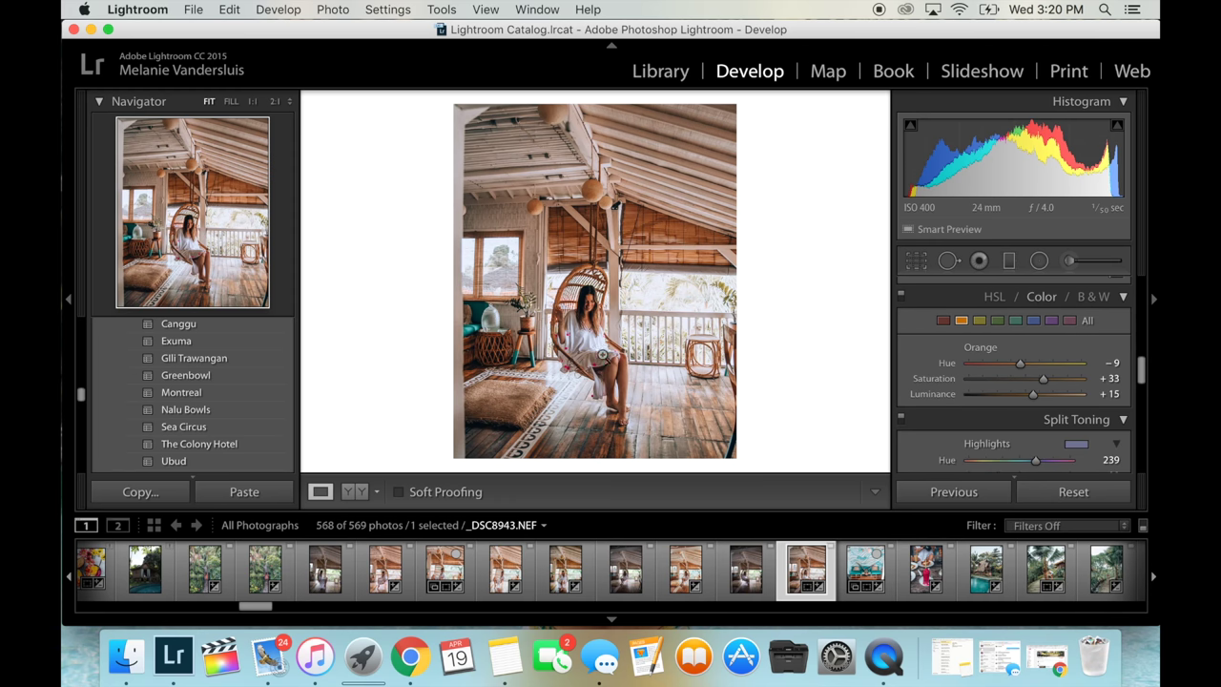
left_click(1039, 379)
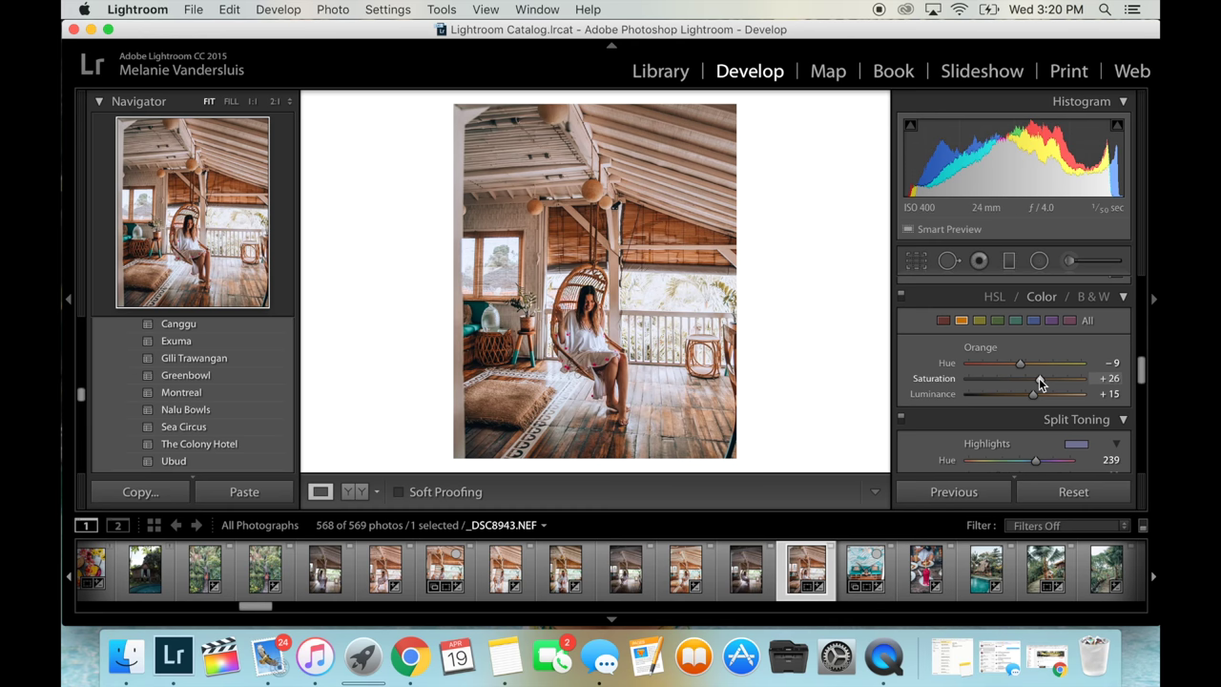
left_click_drag(1040, 383, 1039, 382)
Give the split-toning highlights a faint blue tint at hue 235, saturation 11
scroll(1039, 382, "down", 3)
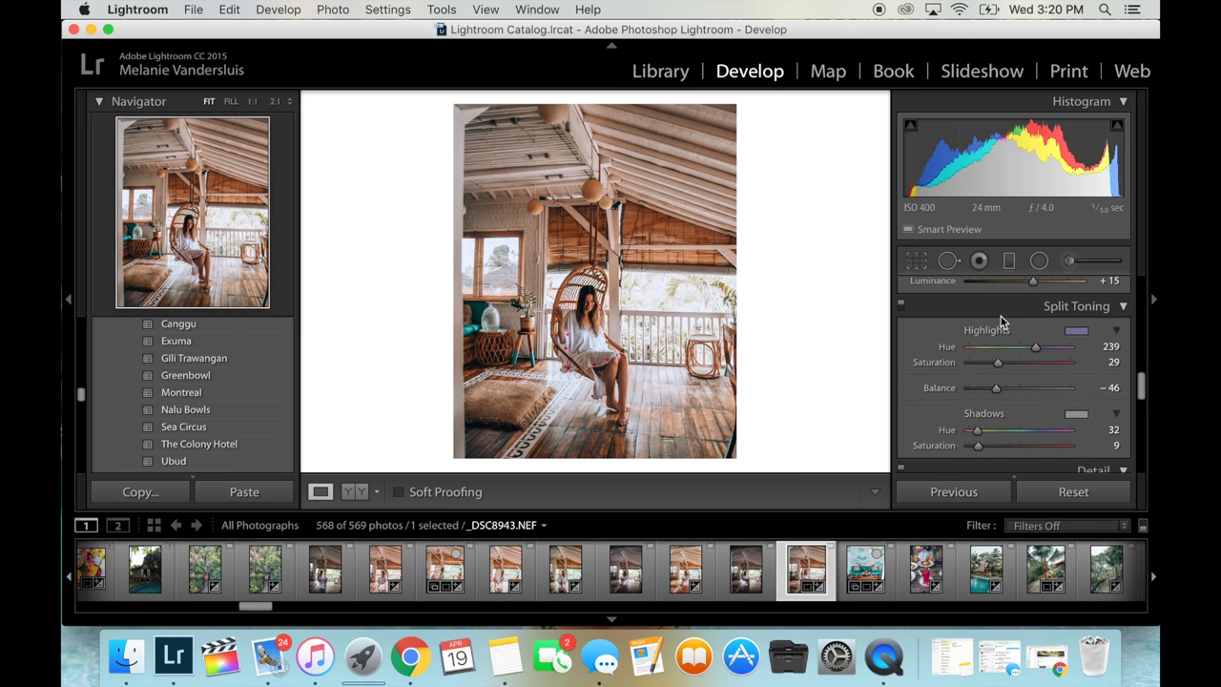
scroll(997, 308, "up", 4)
left_click(943, 317)
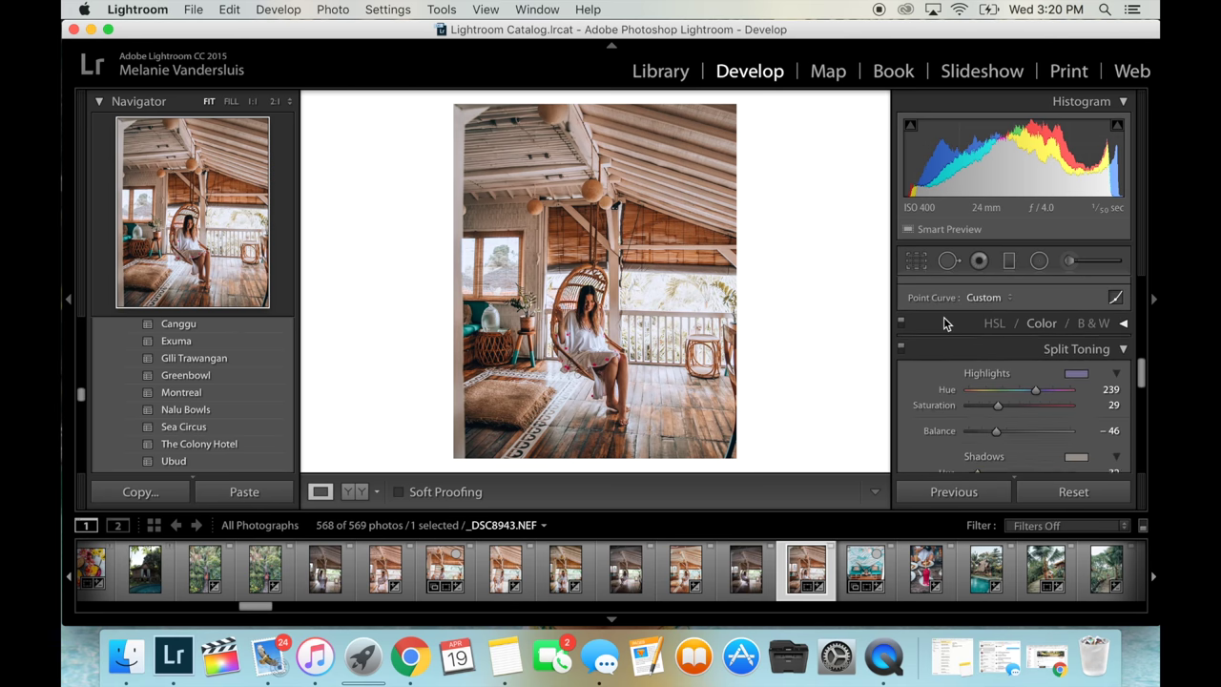
scroll(944, 317, "down", 1)
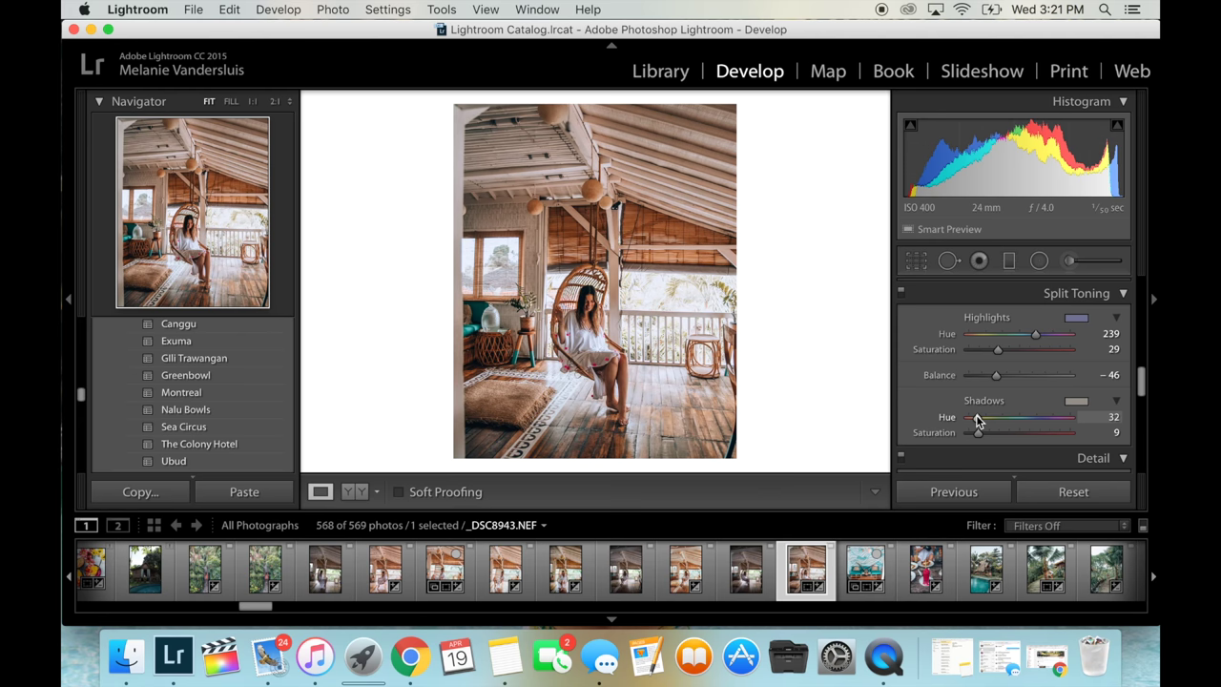
left_click(1074, 321)
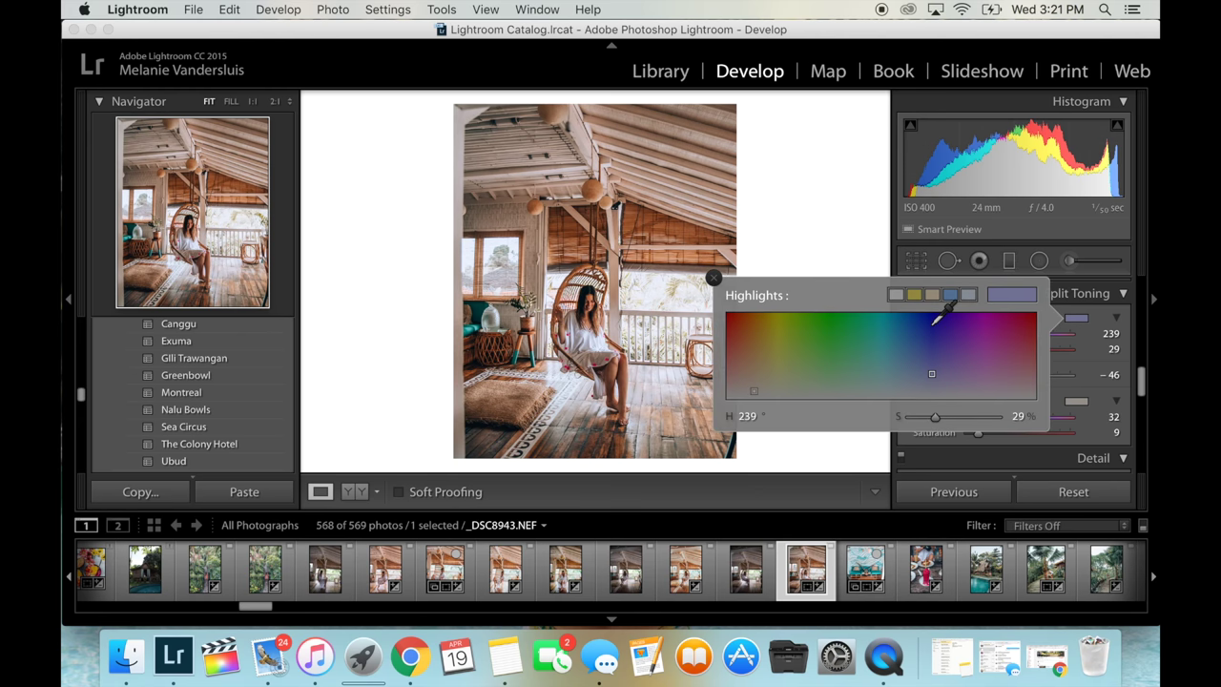
left_click(932, 319)
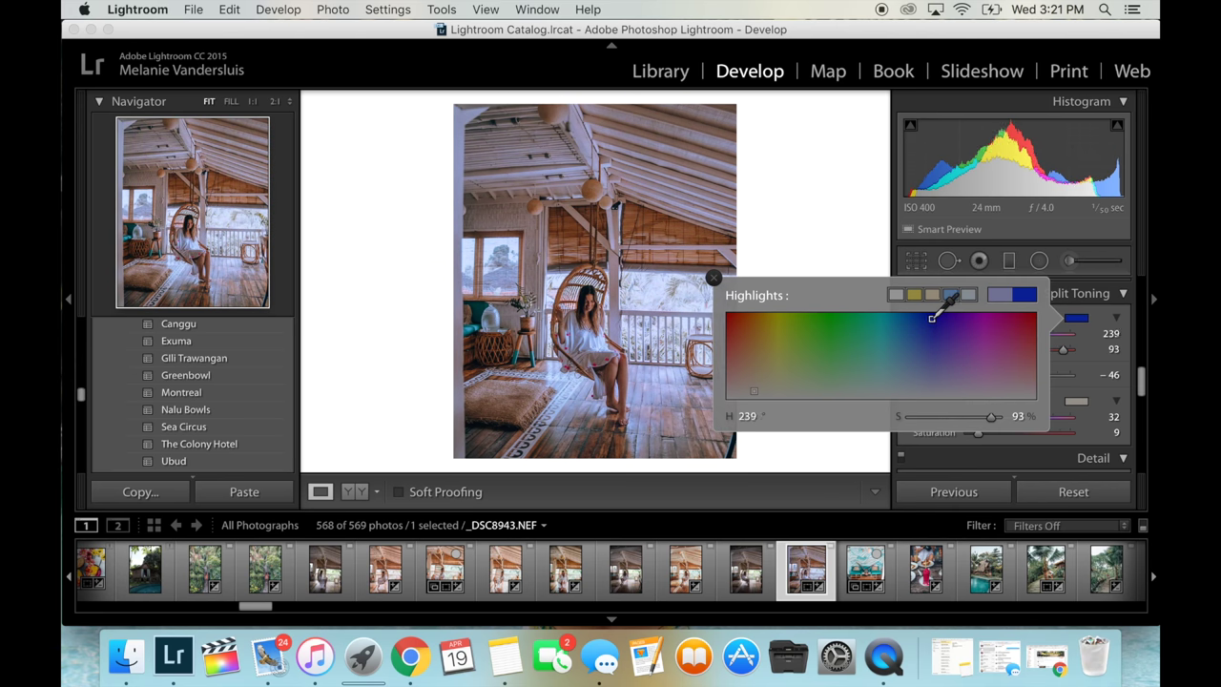
left_click_drag(931, 318, 932, 317)
mouse_move(937, 309)
left_mouse_down()
mouse_move(845, 322)
mouse_move(929, 314)
left_mouse_up()
left_click(712, 279)
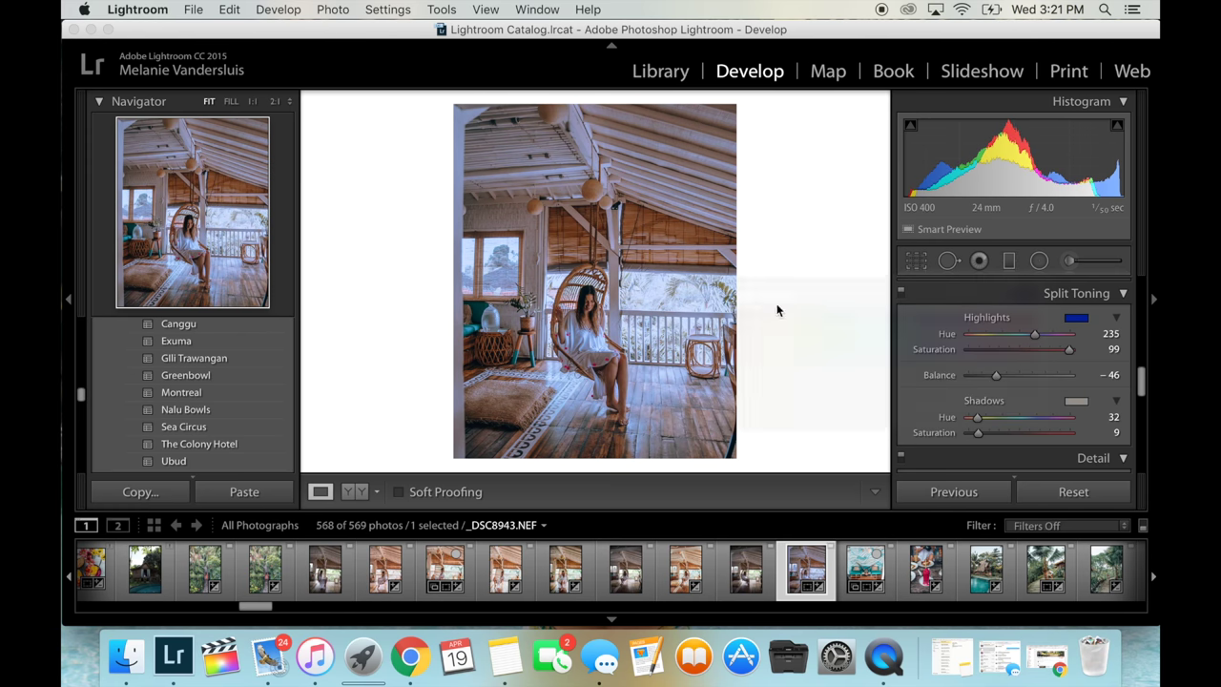
left_click(990, 350)
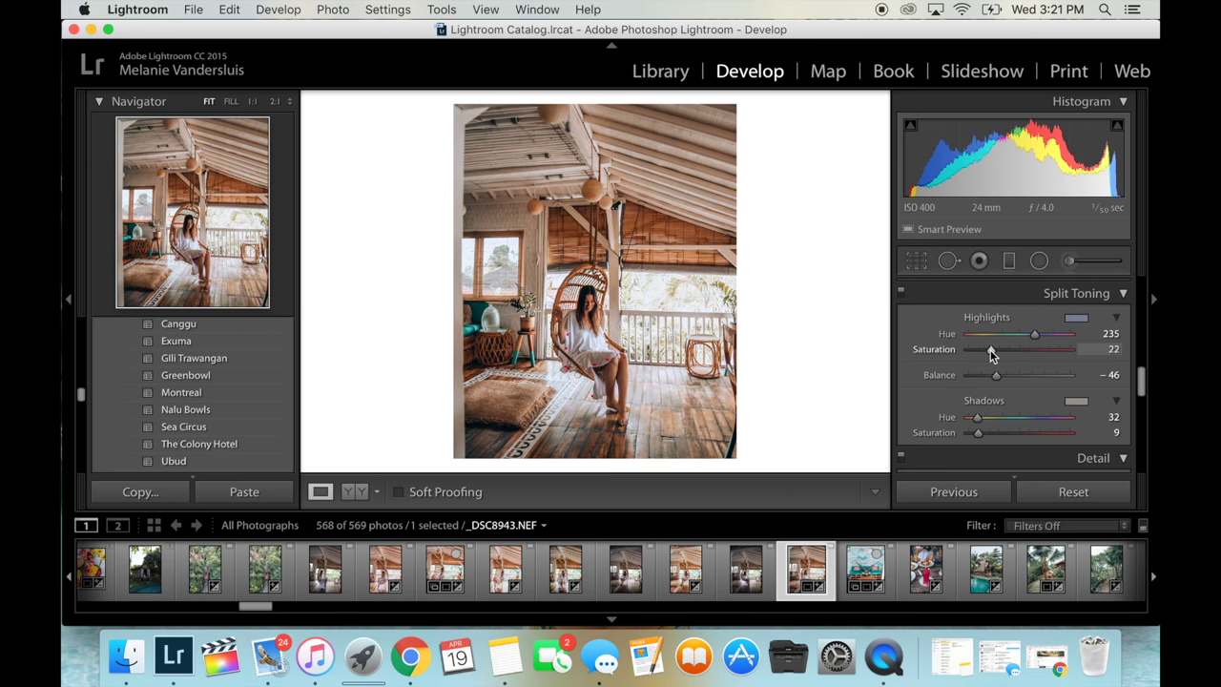
left_click_drag(990, 349, 980, 349)
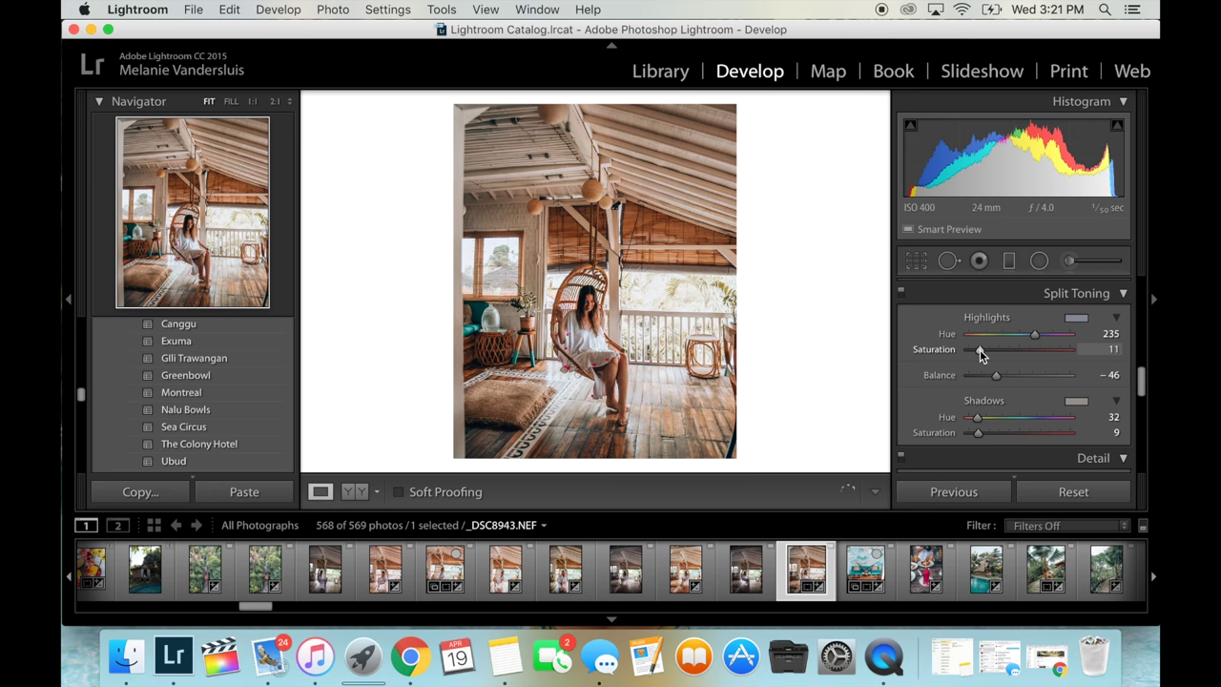
Tint the shadows orange at hue 25, saturation 25, with balance 0
left_click(1074, 403)
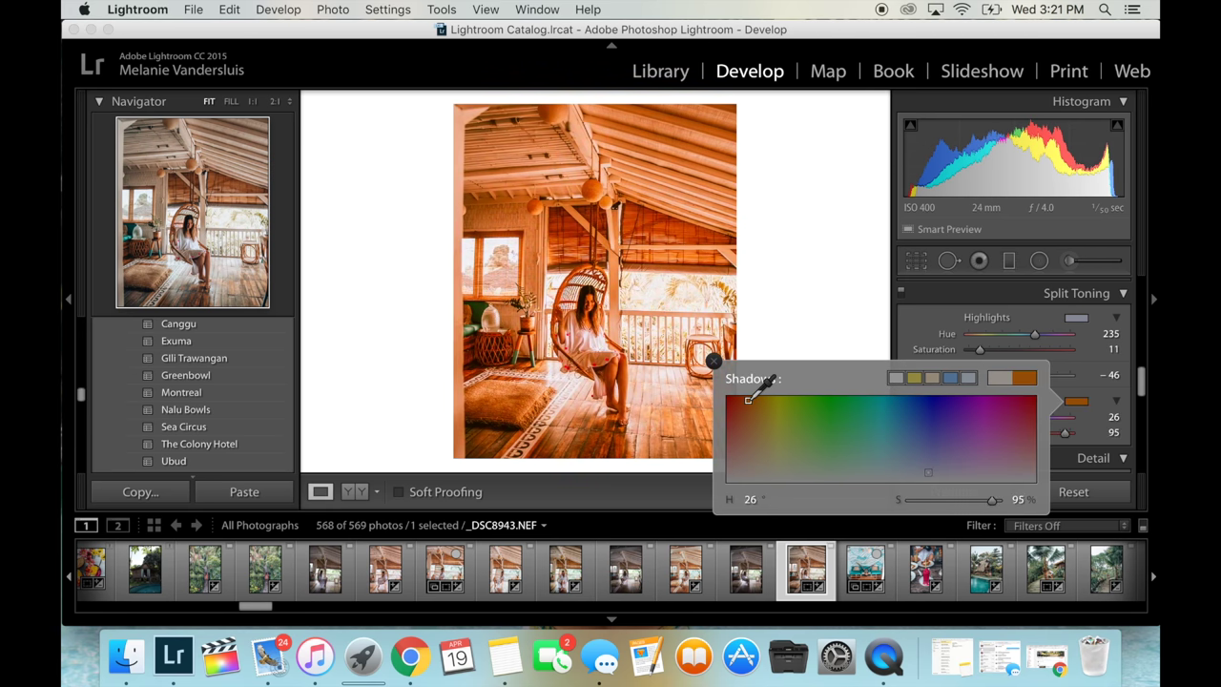
left_click(754, 399)
left_click_drag(752, 399, 748, 397)
left_click(712, 363)
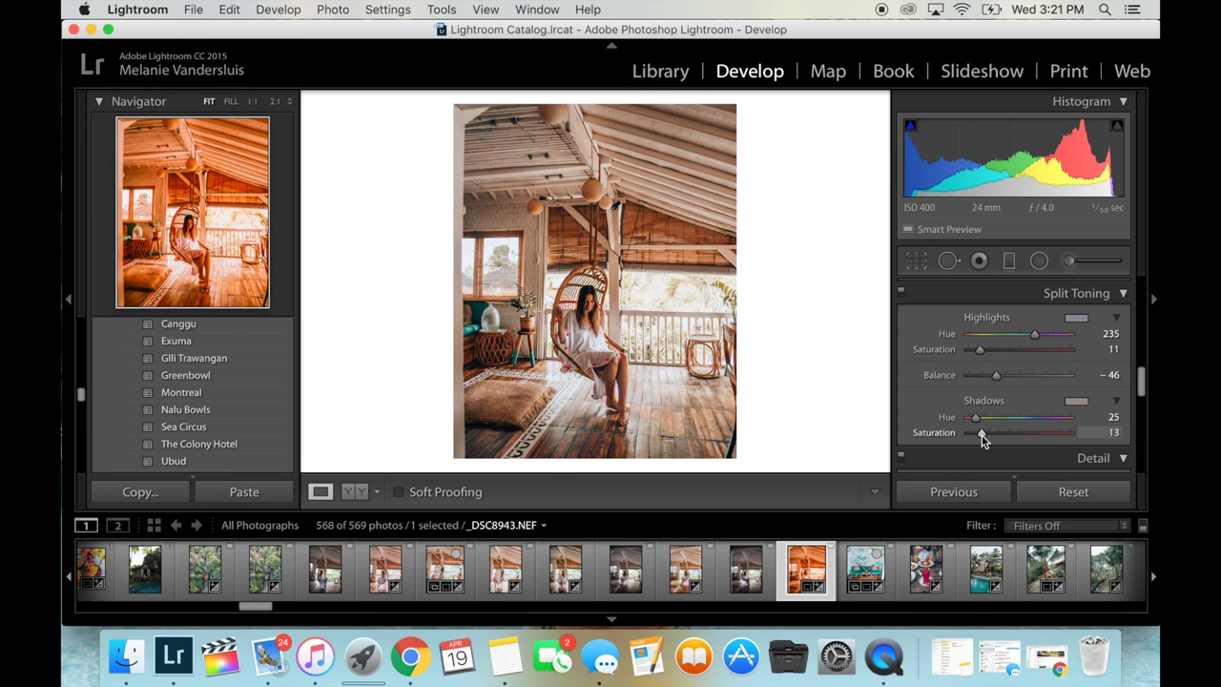
left_click(984, 435)
left_click_drag(980, 434, 990, 439)
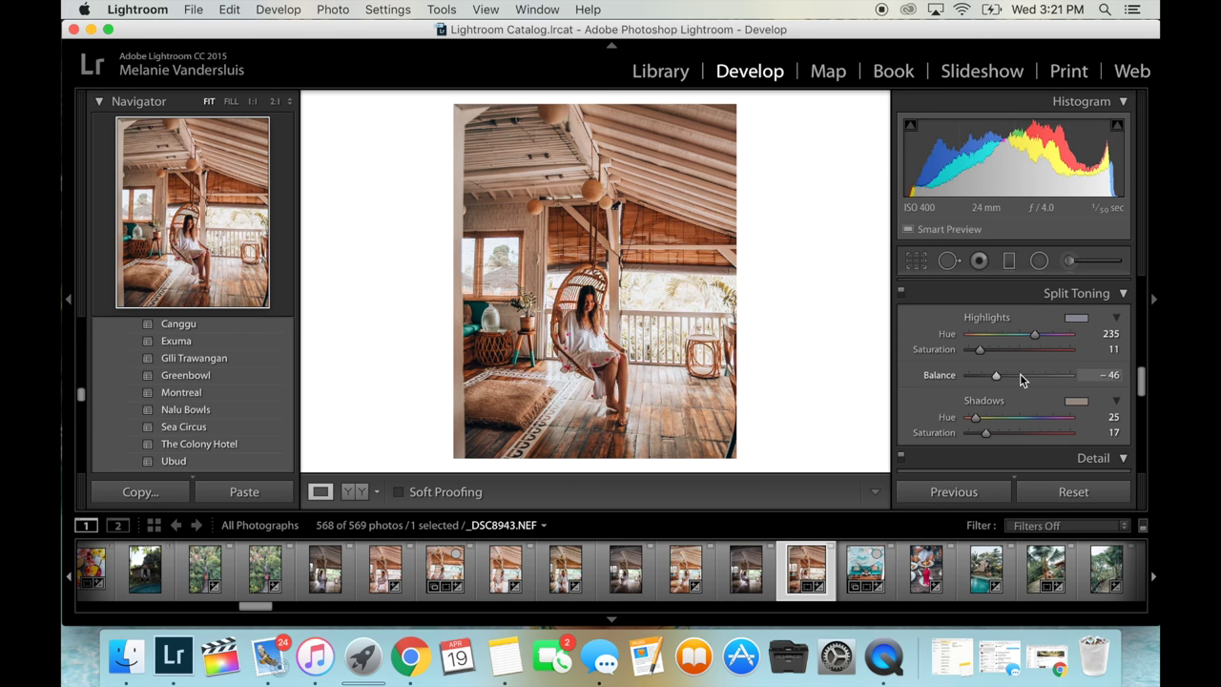
mouse_move(1021, 373)
left_mouse_down()
mouse_move(965, 385)
mouse_move(1021, 378)
left_mouse_up()
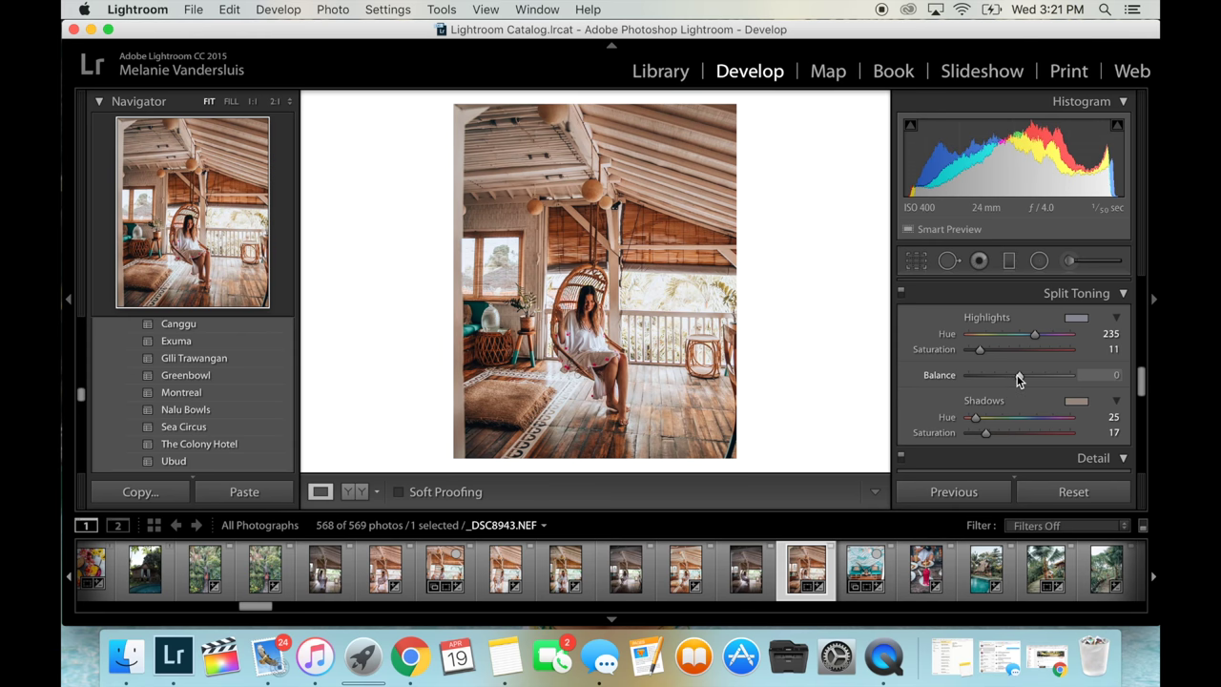
left_click(996, 433)
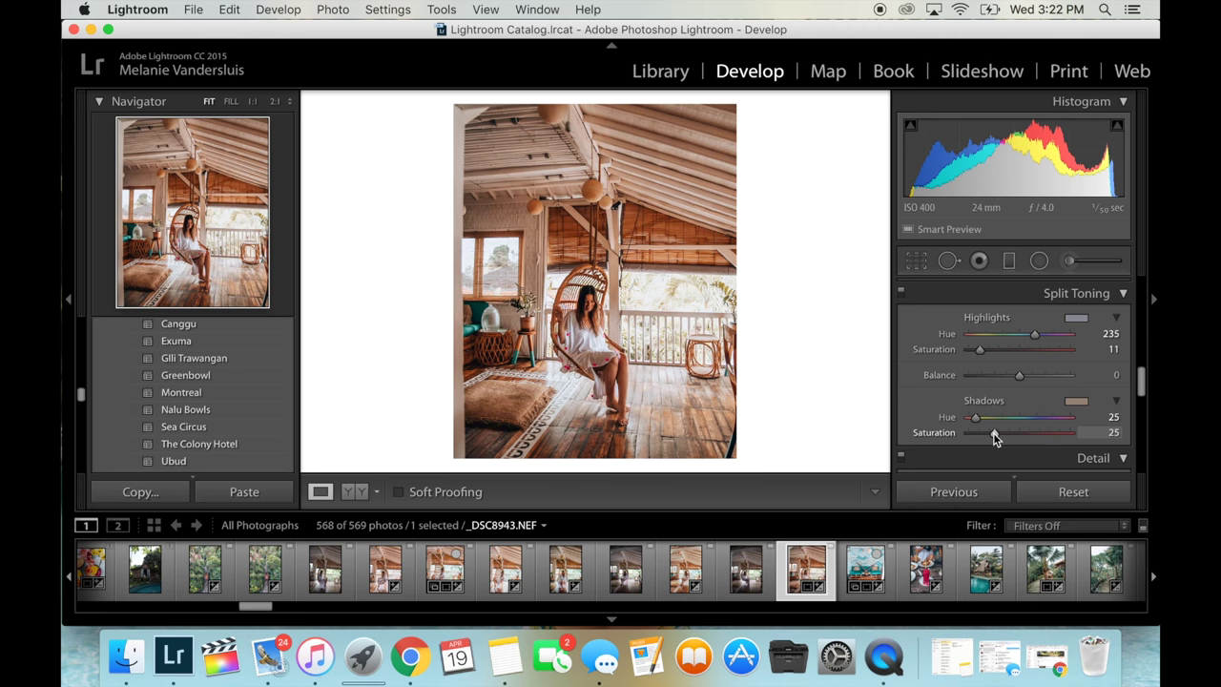
scroll(994, 437, "down", 3)
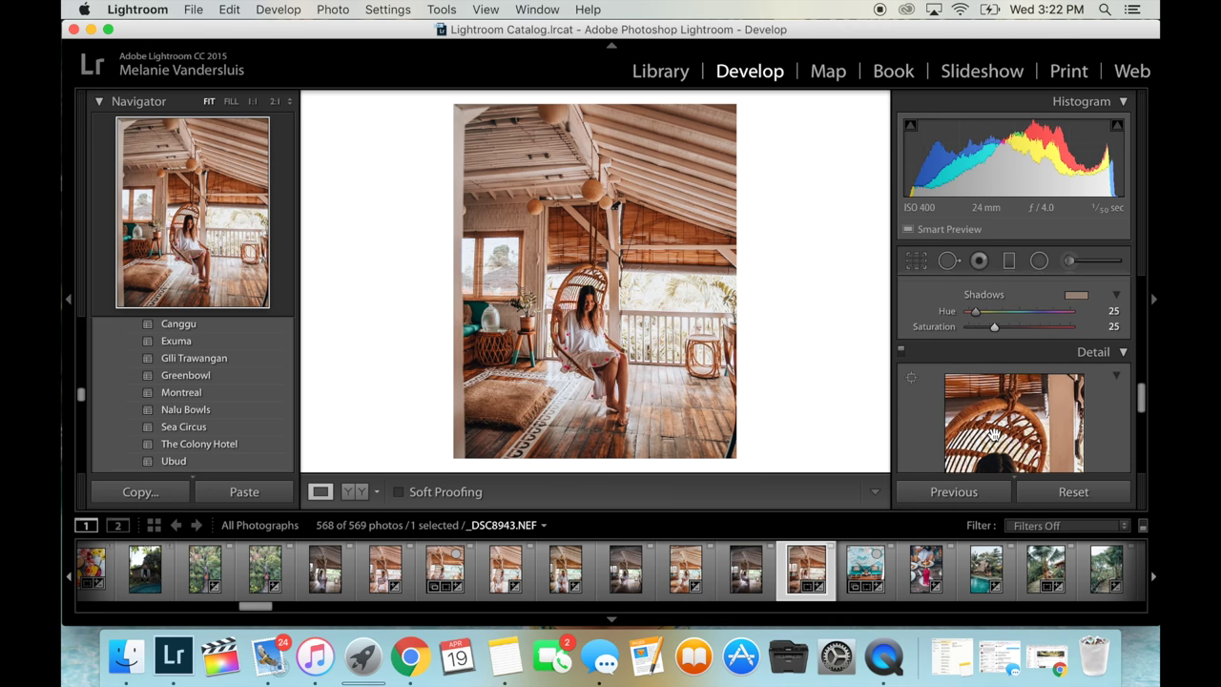
Lower the Detail panel's sharpening amount to 19
scroll(994, 432, "down", 5)
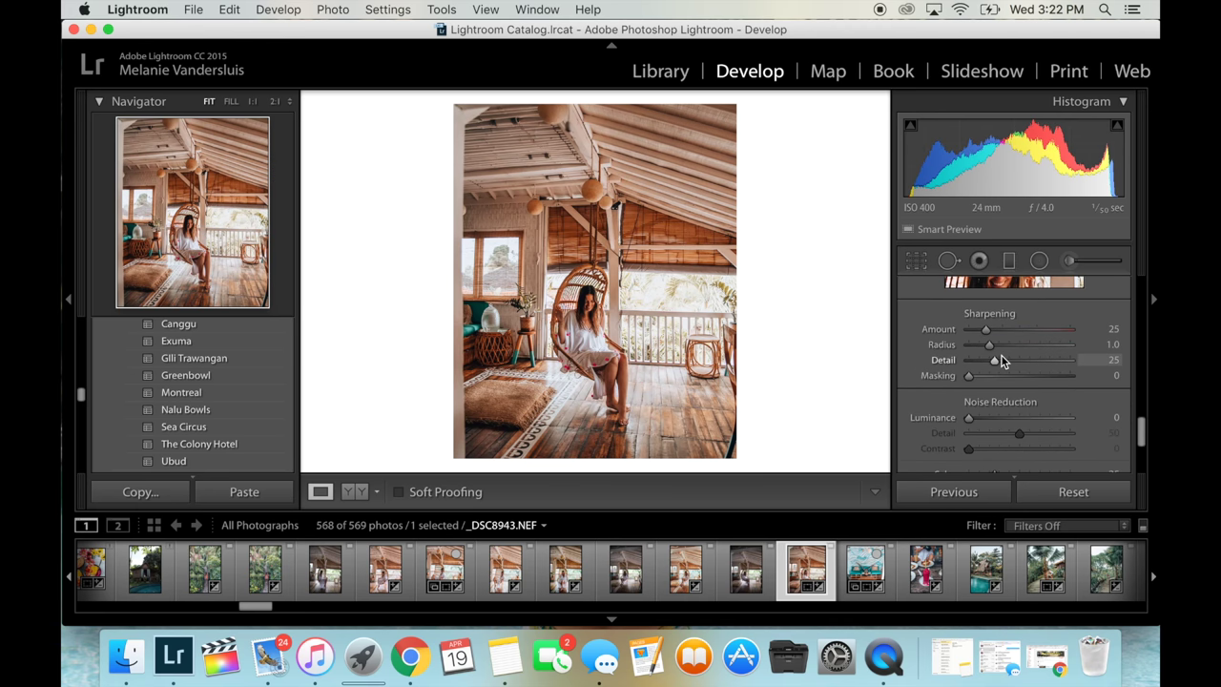
scroll(1004, 343, "up", 5)
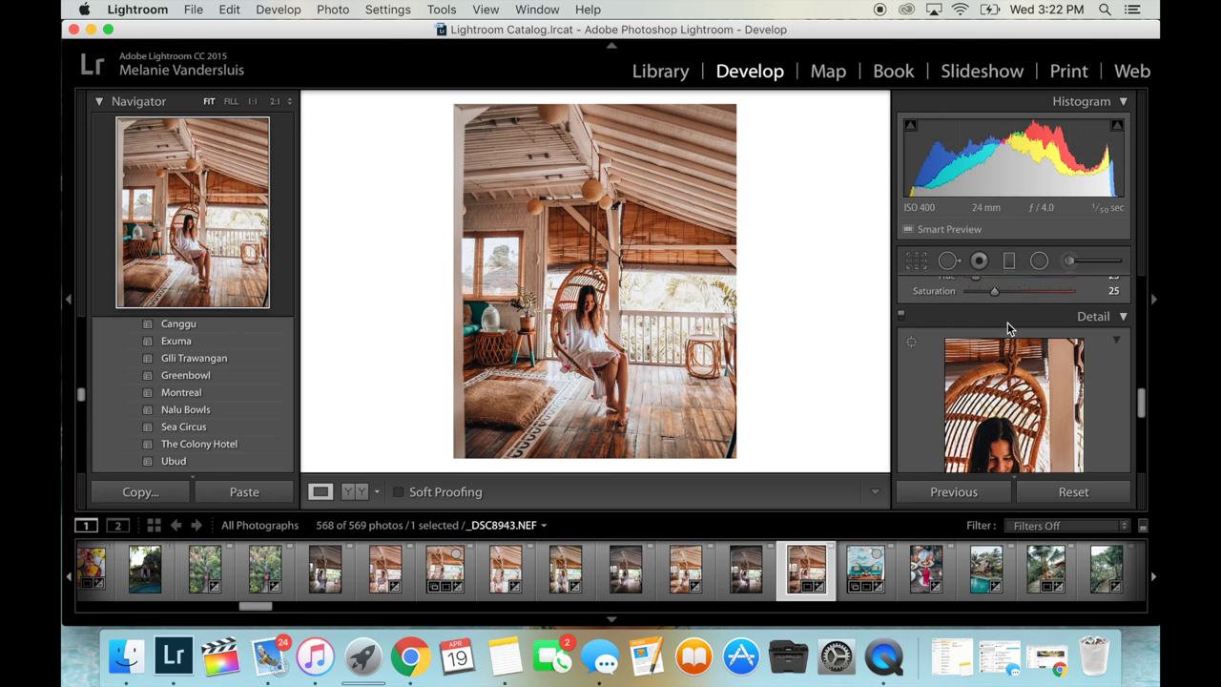
left_click(1007, 317)
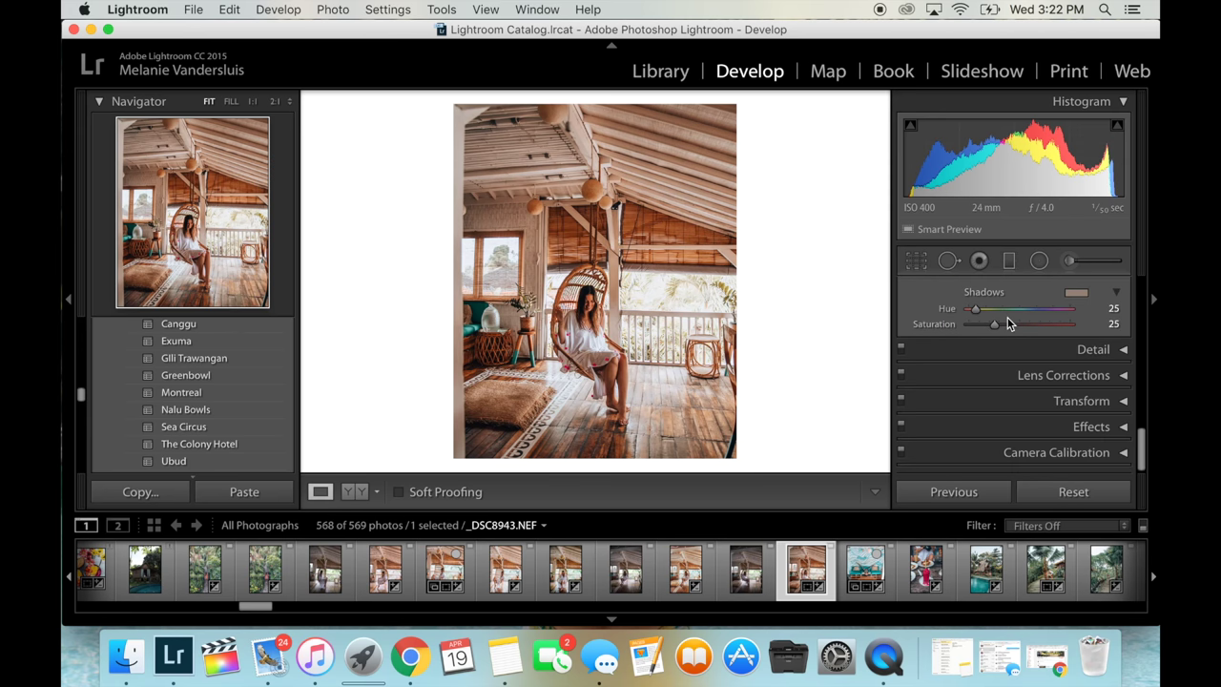
left_click(1008, 351)
scroll(1007, 391, "down", 3)
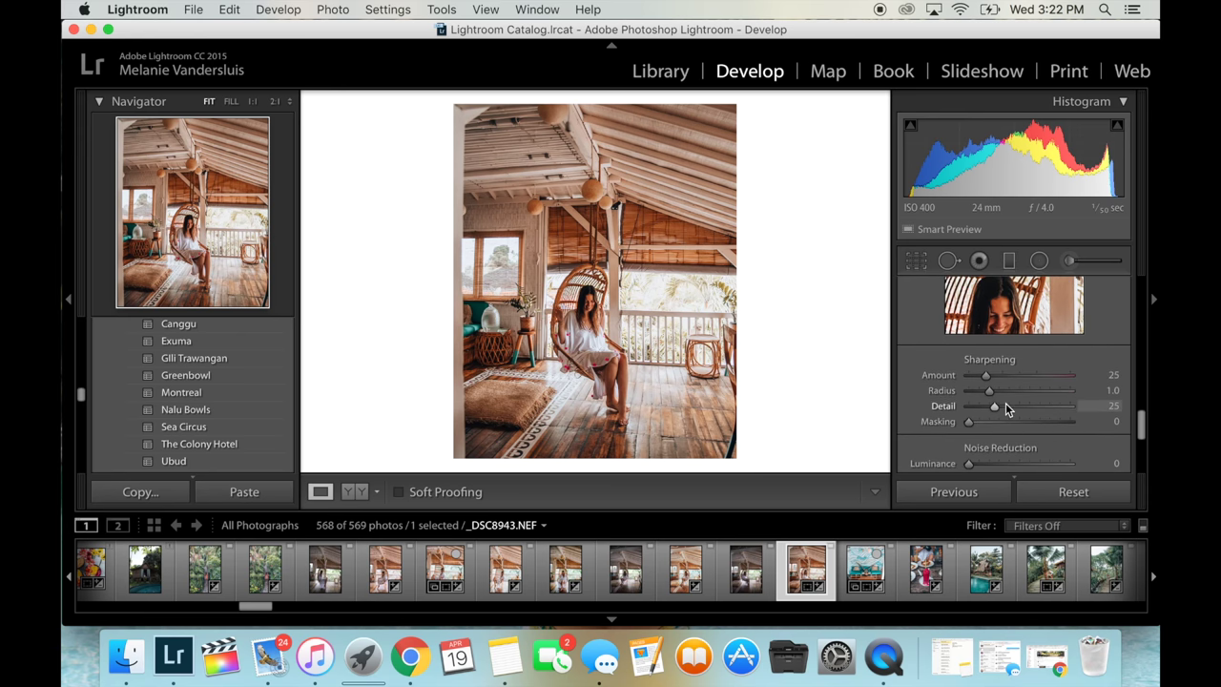
scroll(1026, 406, "down", 1)
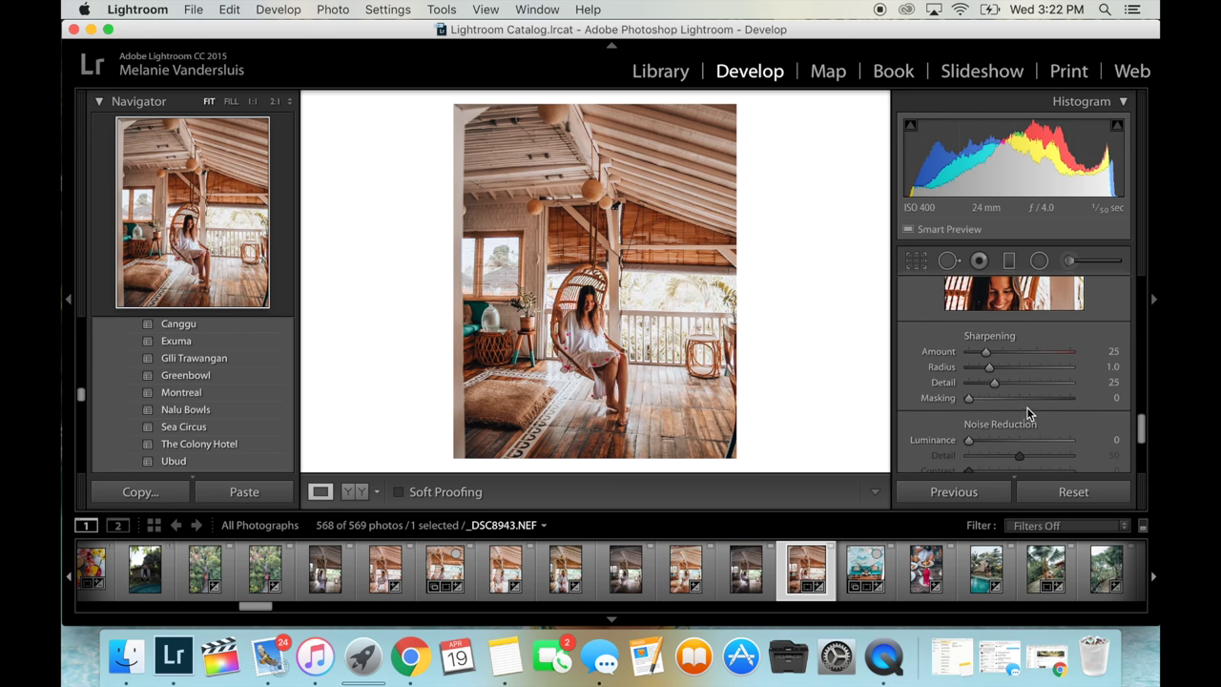
mouse_move(968, 358)
left_mouse_down()
mouse_move(1039, 353)
mouse_move(982, 353)
left_mouse_up()
Set luminance noise reduction to 10
scroll(988, 424, "down", 2)
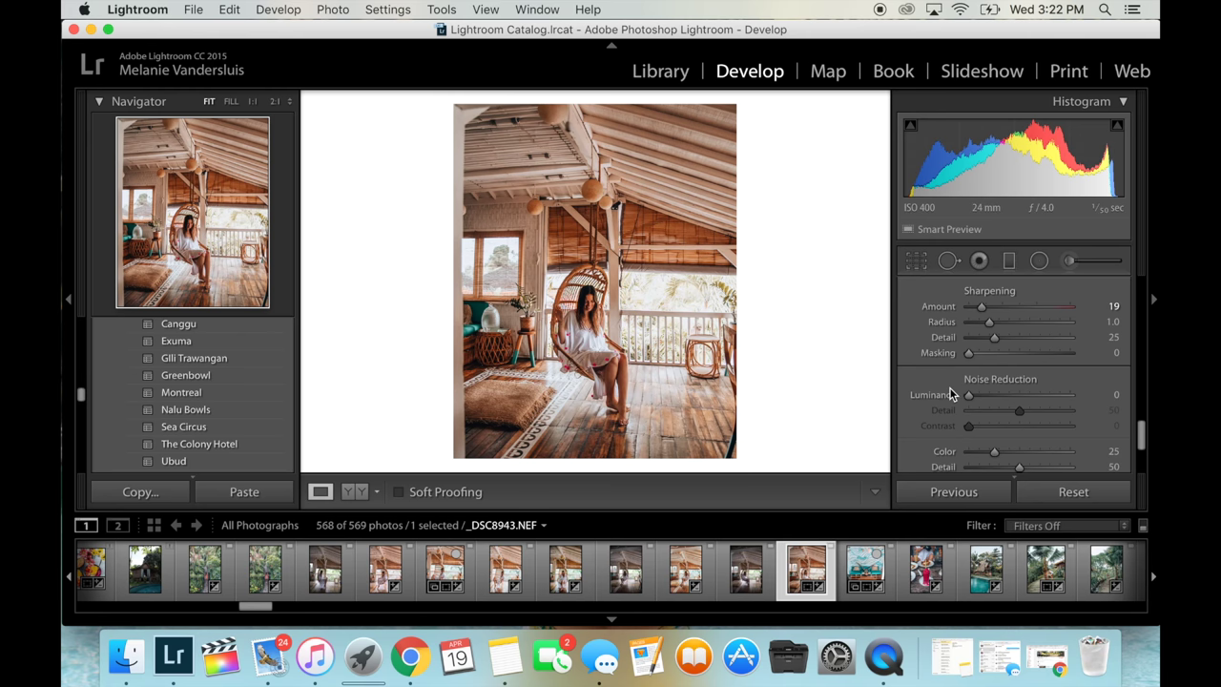
left_click(981, 394)
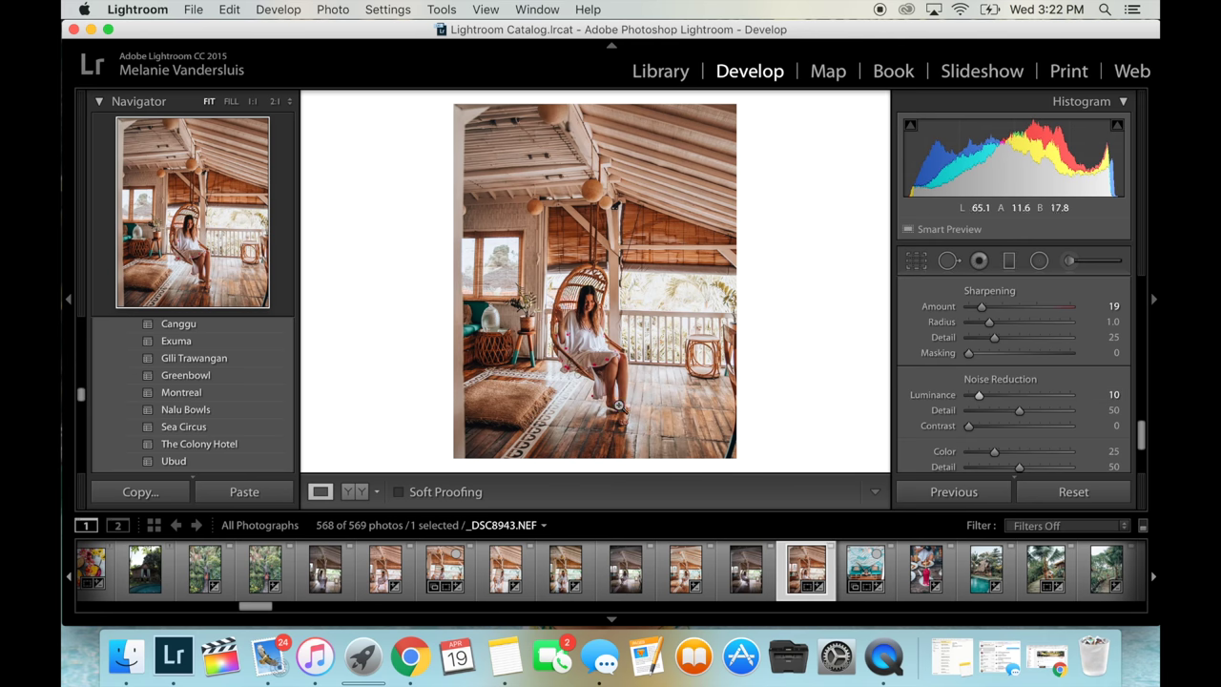
scroll(992, 410, "down", 5)
Try lens profile corrections with the Nikon make, then leave them switched off
left_click(1023, 290)
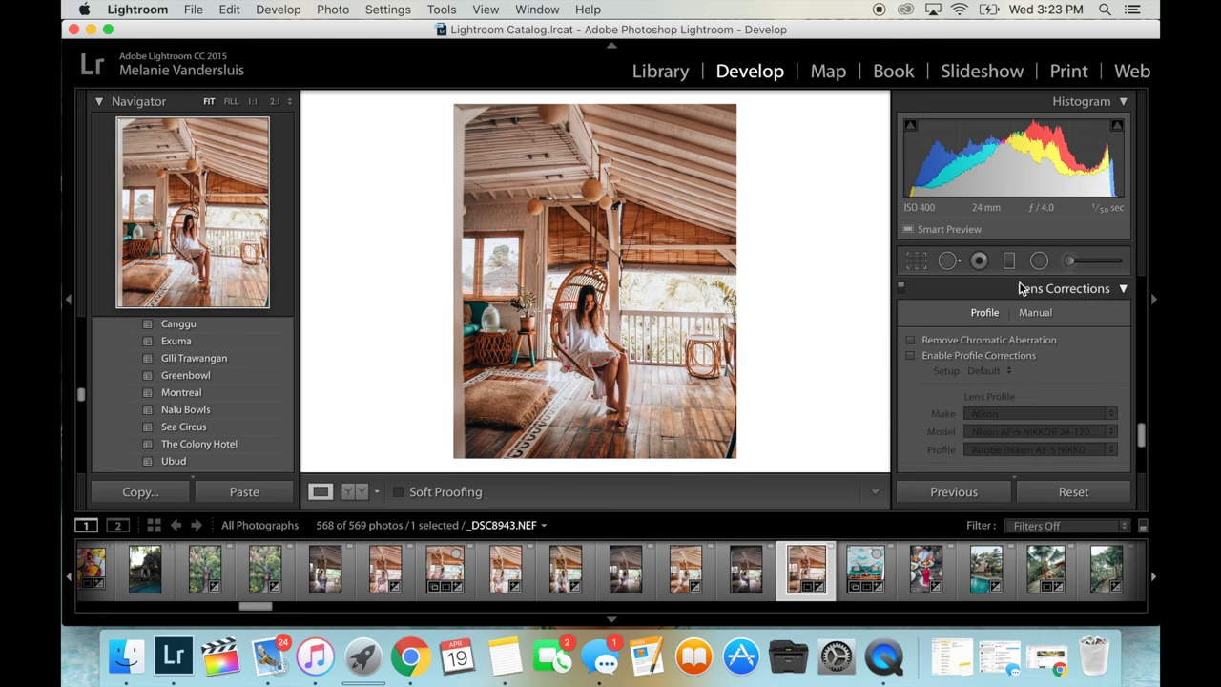
scroll(1022, 293, "up", 1)
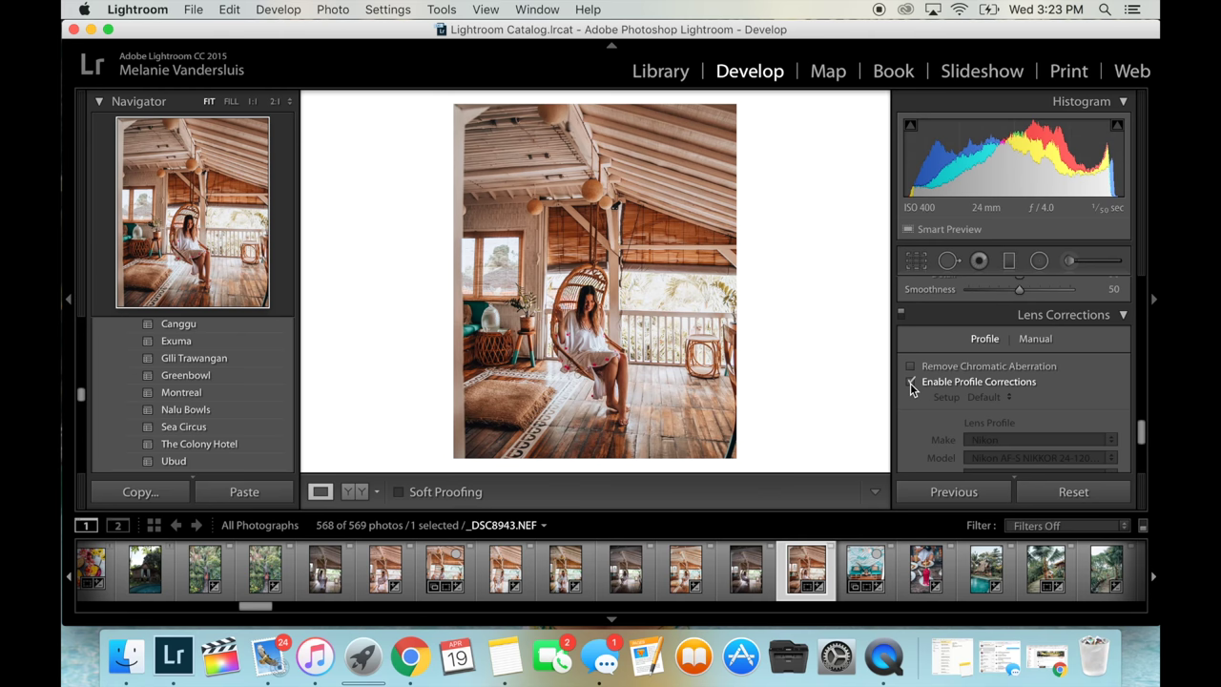
left_click(910, 382)
scroll(996, 412, "down", 2)
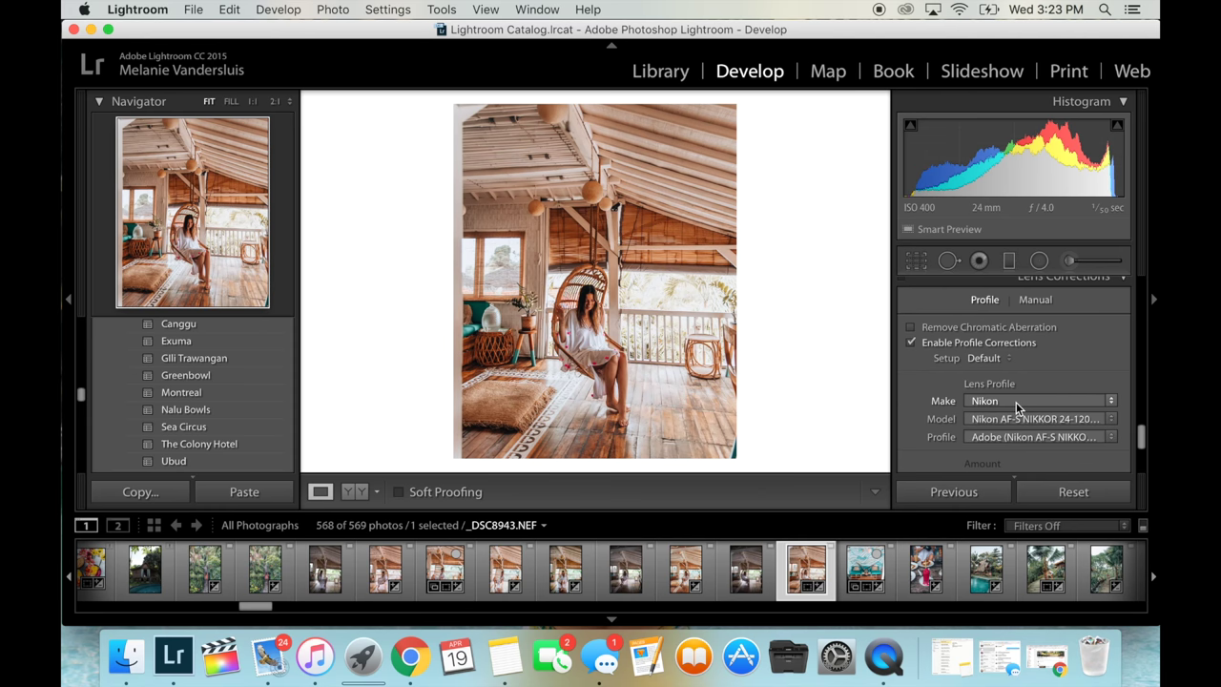
left_click(1016, 401)
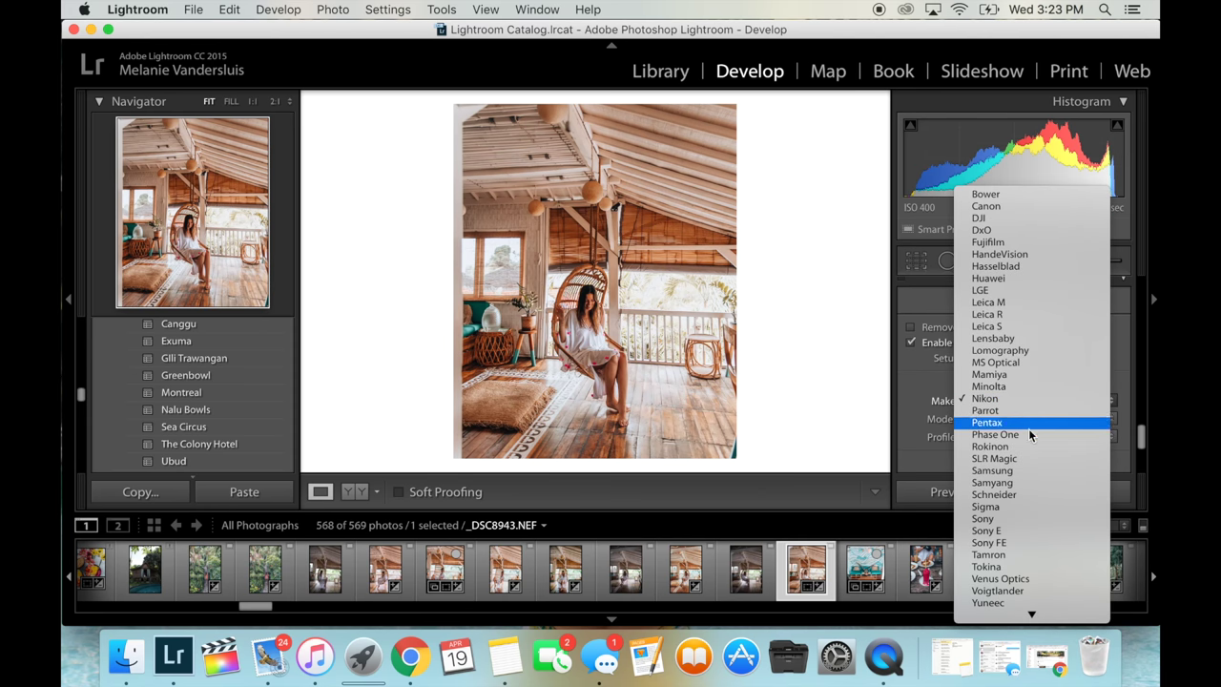
left_click(906, 376)
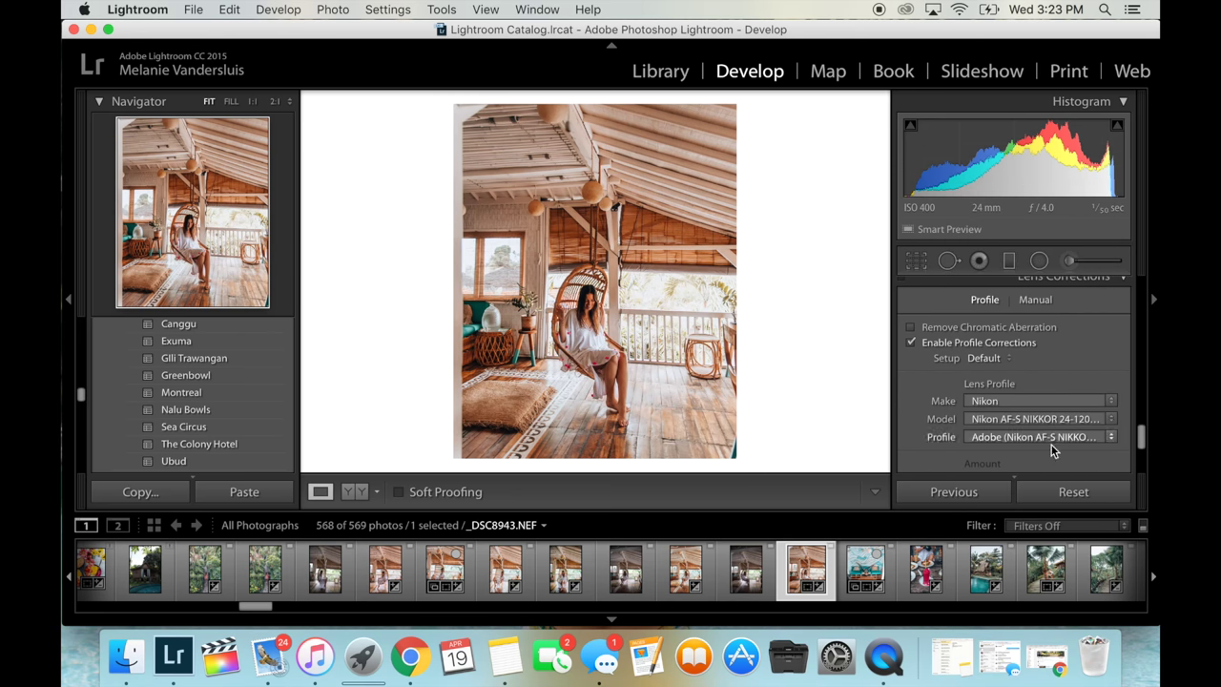
left_click(911, 344)
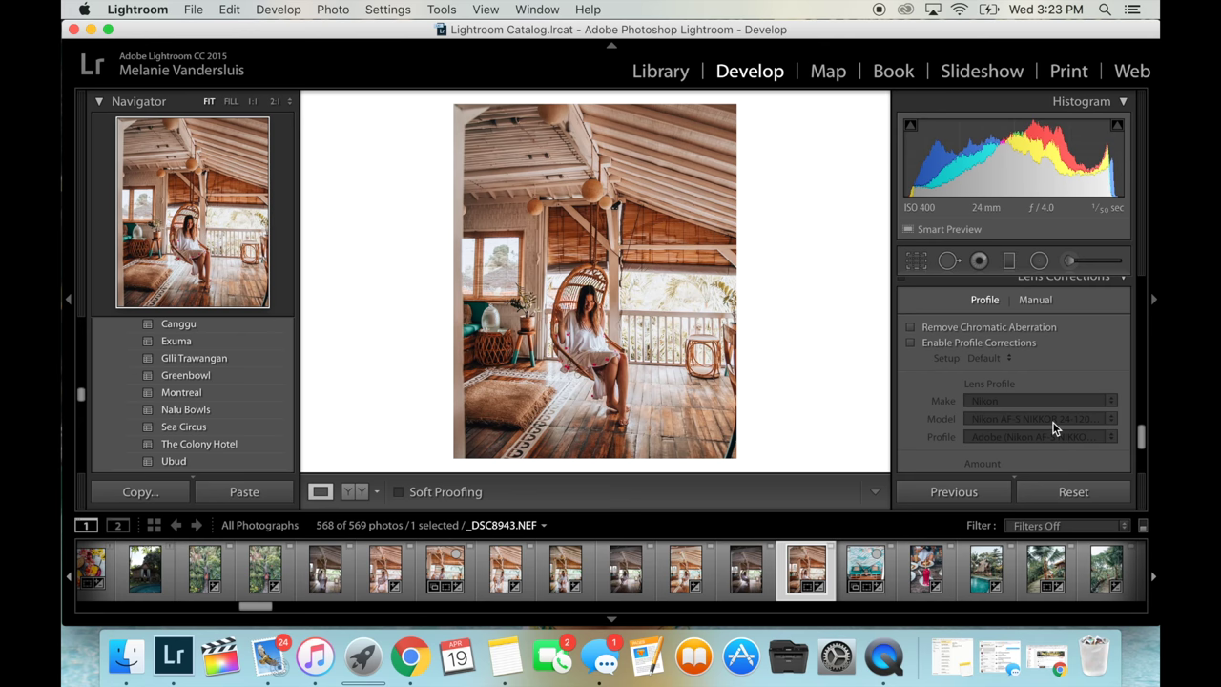
Collapse Lens Corrections and expand the Effects panel
scroll(1054, 423, "down", 3)
scroll(1053, 422, "up", 4)
left_click(1024, 296)
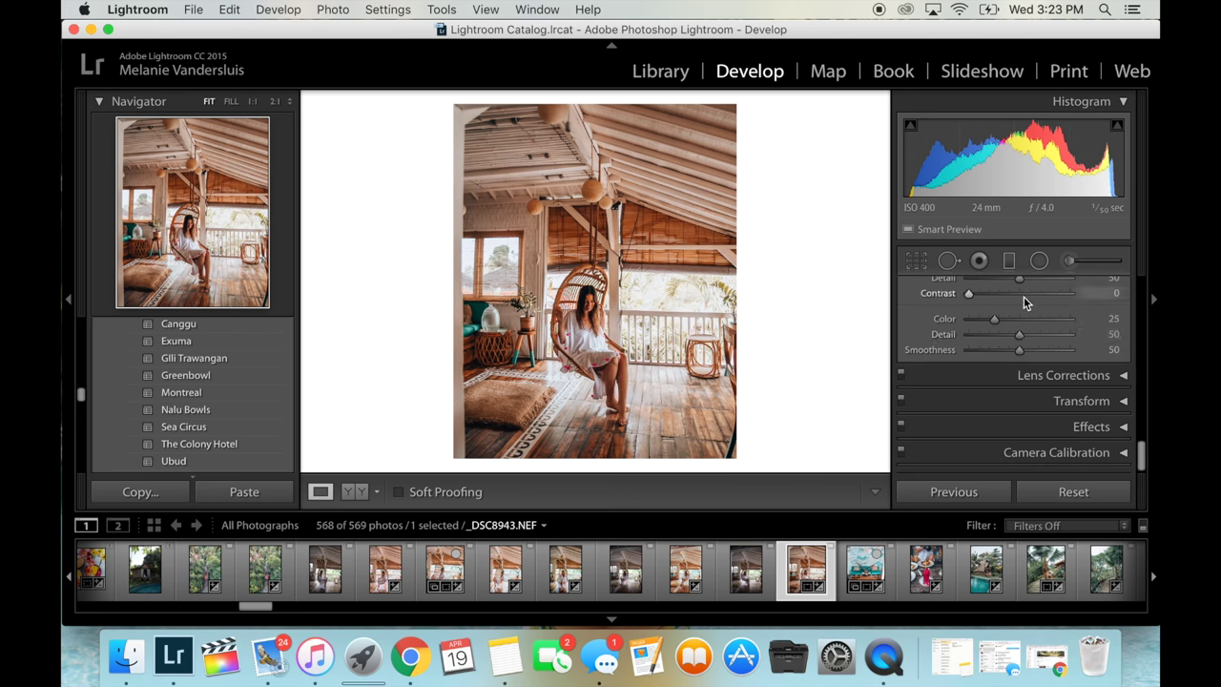
left_click(1058, 426)
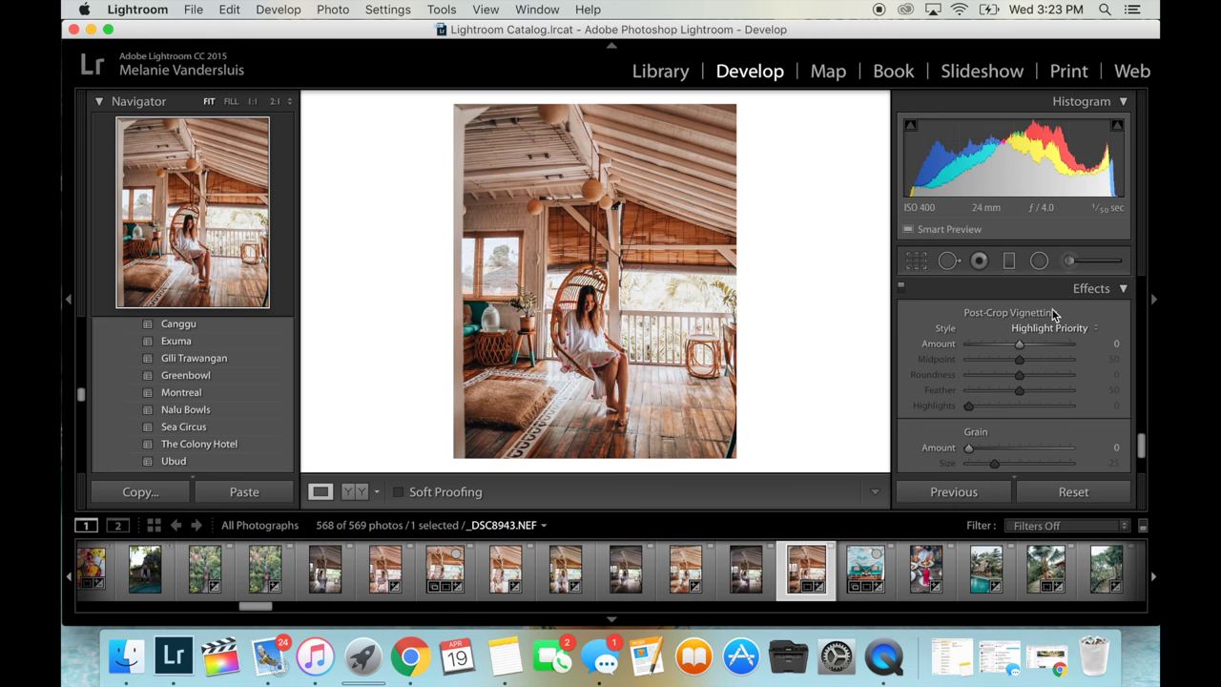
Try post-crop vignetting and grain, leaving both amounts at 0
mouse_move(1020, 344)
left_mouse_down()
mouse_move(1002, 349)
mouse_move(1019, 342)
left_mouse_up()
scroll(1019, 346, "down", 1)
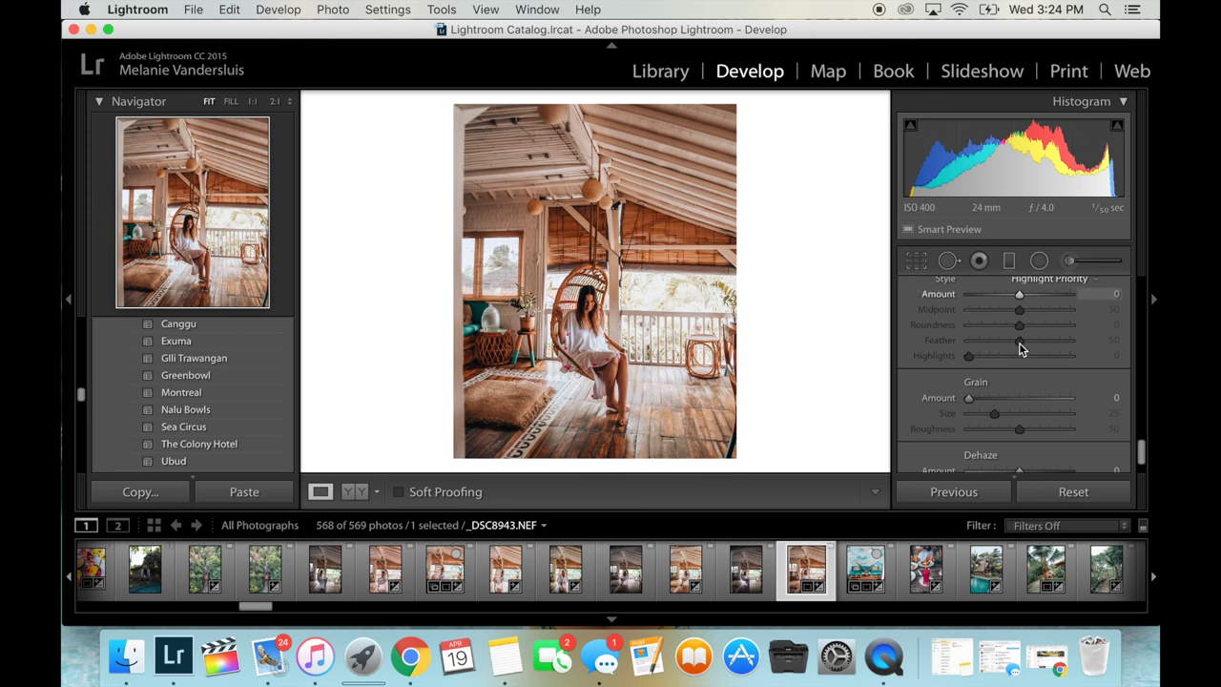
left_click(989, 397)
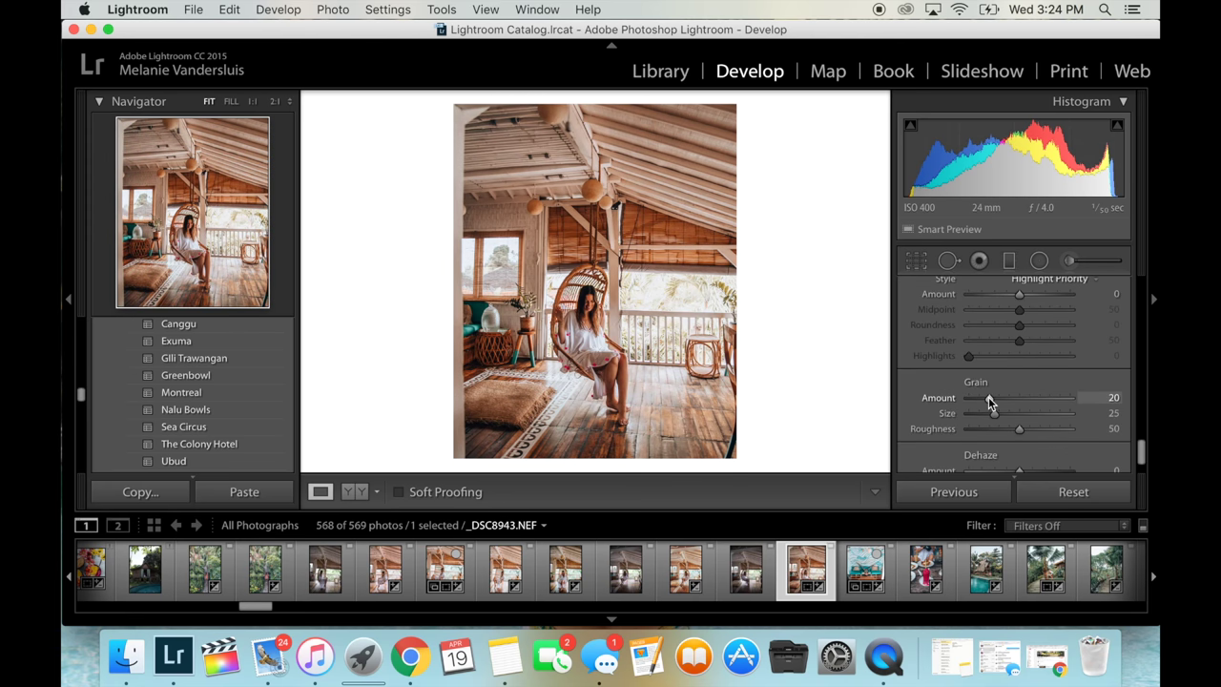
left_click(965, 398)
Collapse Effects, expand Camera Calibration, and return up to the Basic panel
scroll(997, 344, "up", 1)
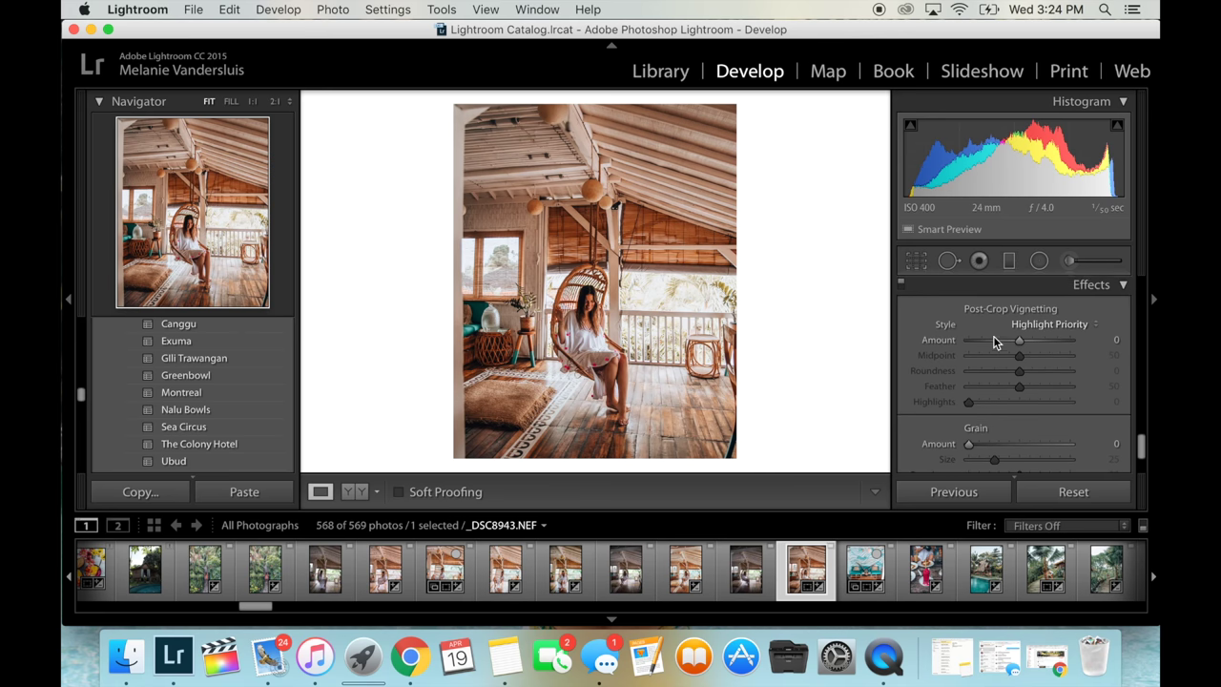
left_click(1071, 285)
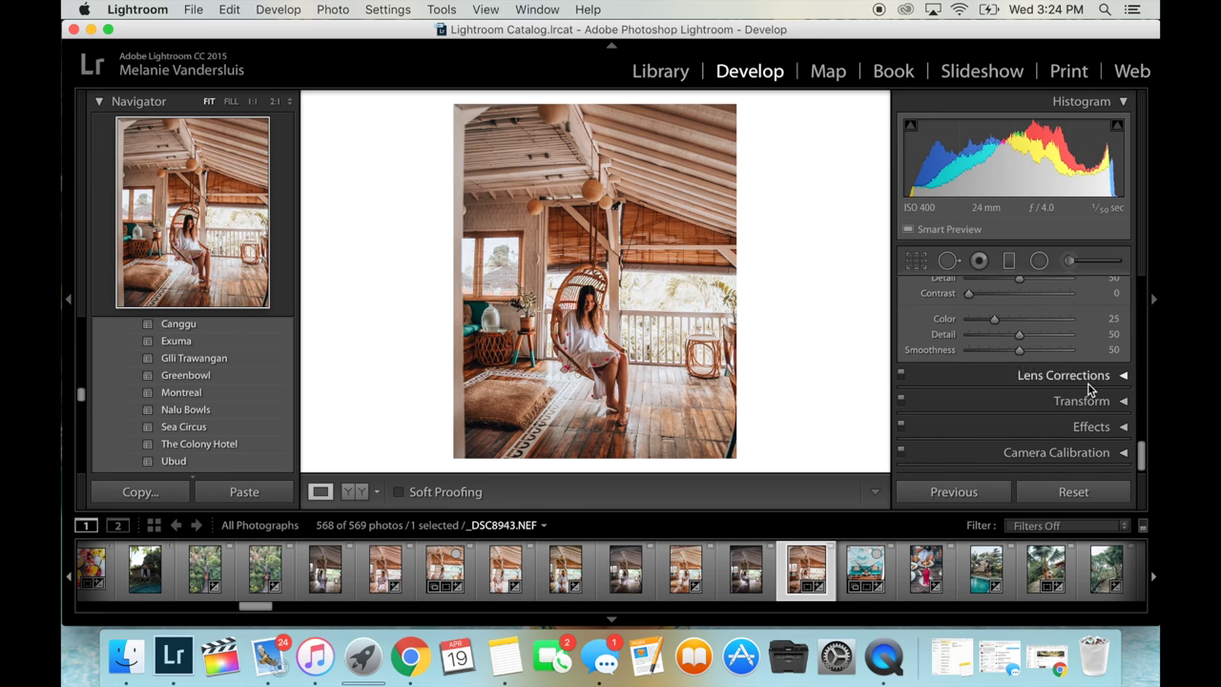
left_click(1088, 452)
scroll(1054, 369, "down", 3)
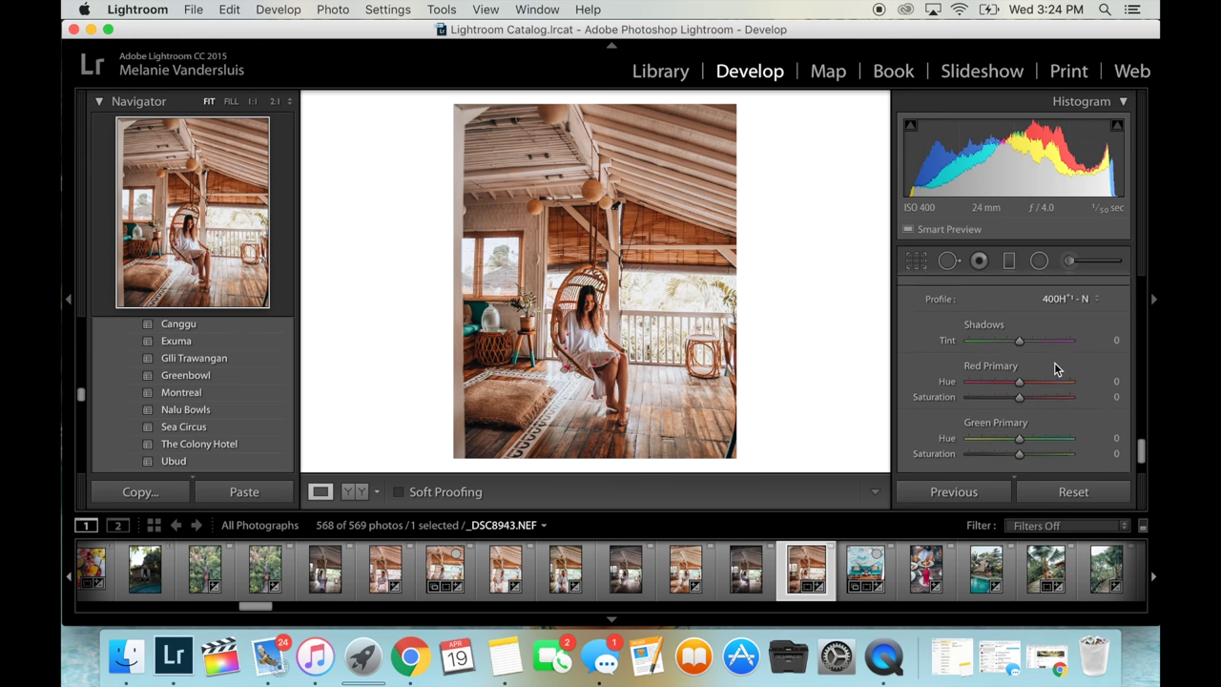
scroll(1054, 362, "up", 5)
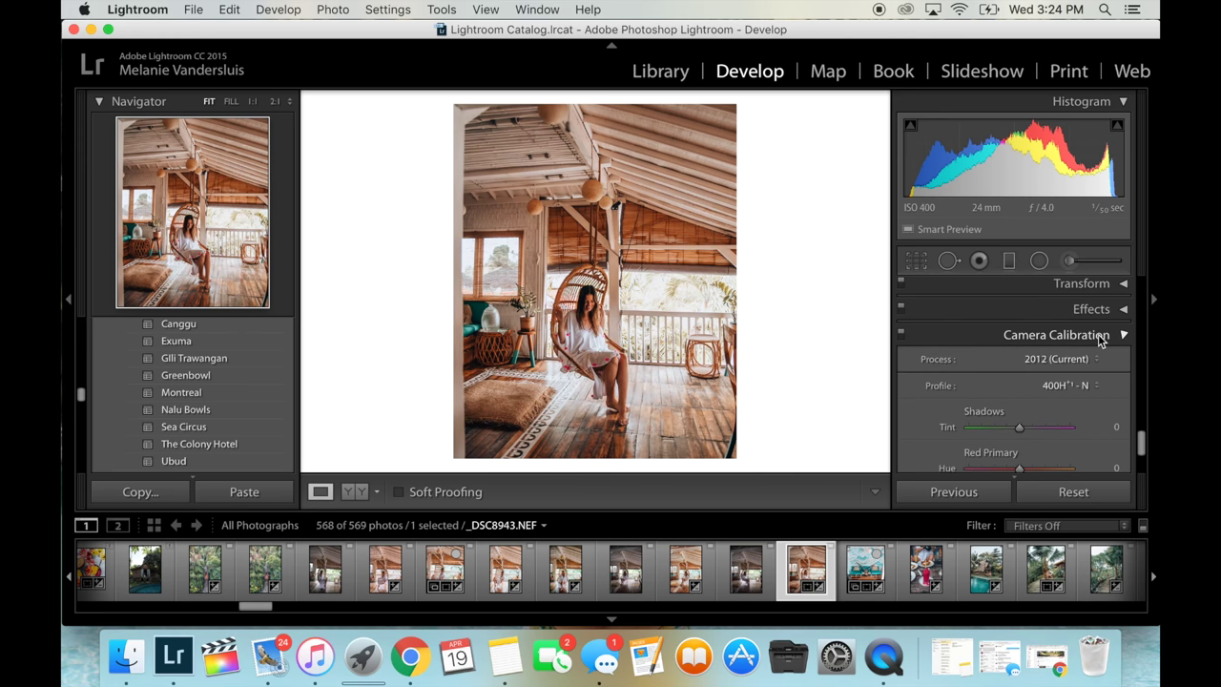
scroll(1098, 336, "up", 6)
scroll(1049, 335, "up", 8)
Set temperature to 4,822 and Blacks to +65, checking the side-by-side Before/After view
scroll(1050, 336, "up", 6)
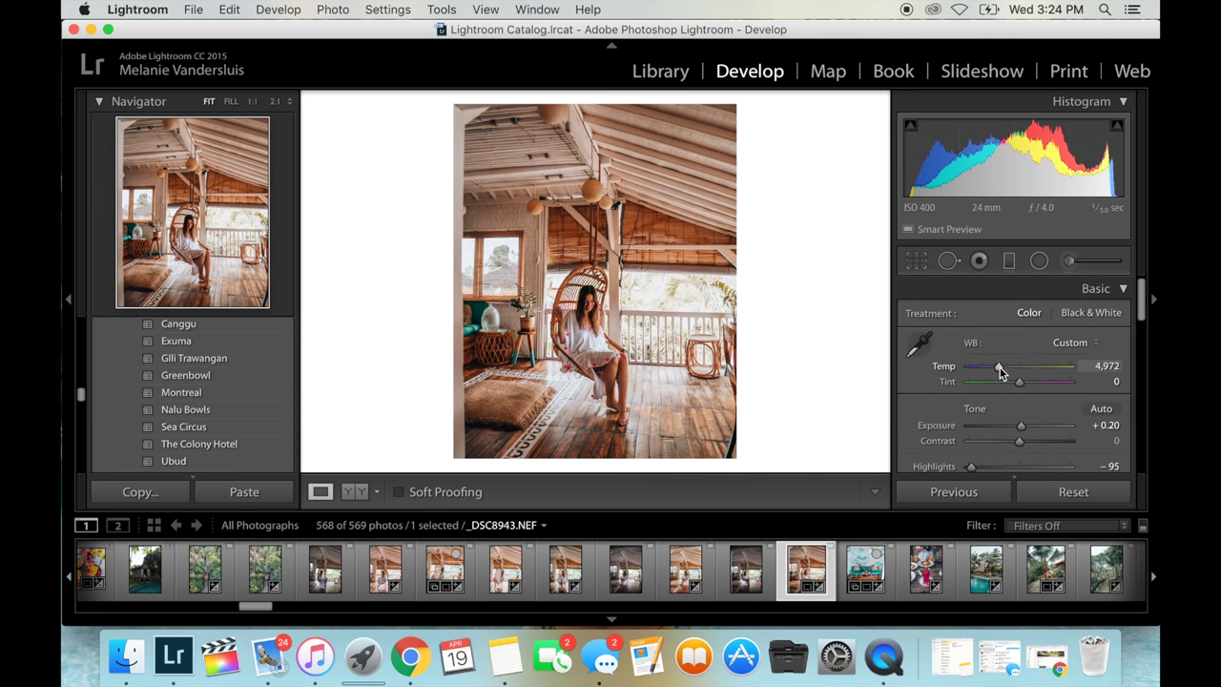
left_click_drag(999, 367, 1001, 367)
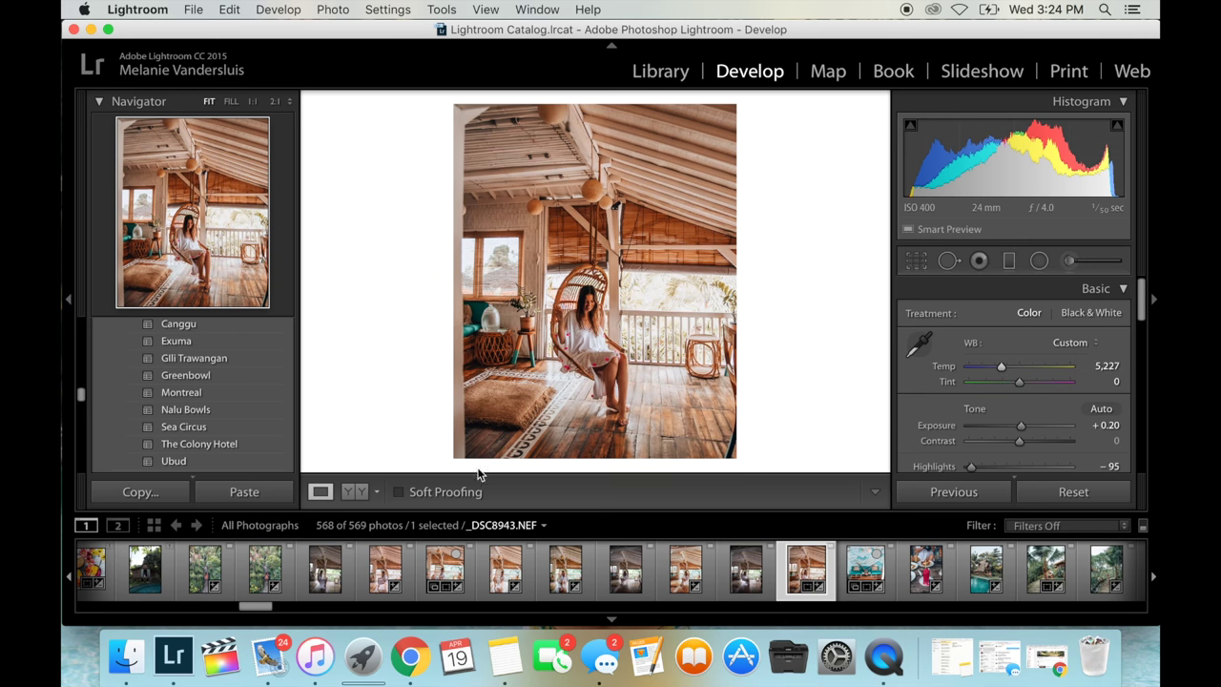
left_click(349, 492)
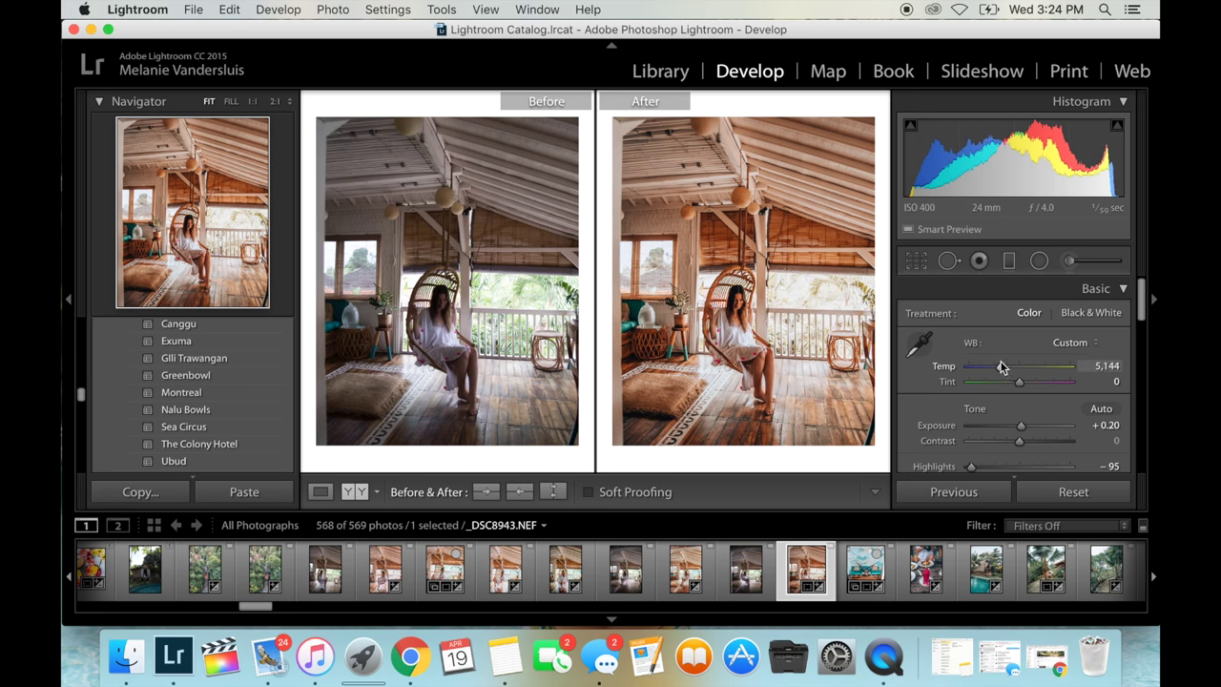
left_click_drag(1000, 370, 997, 368)
scroll(1011, 382, "down", 3)
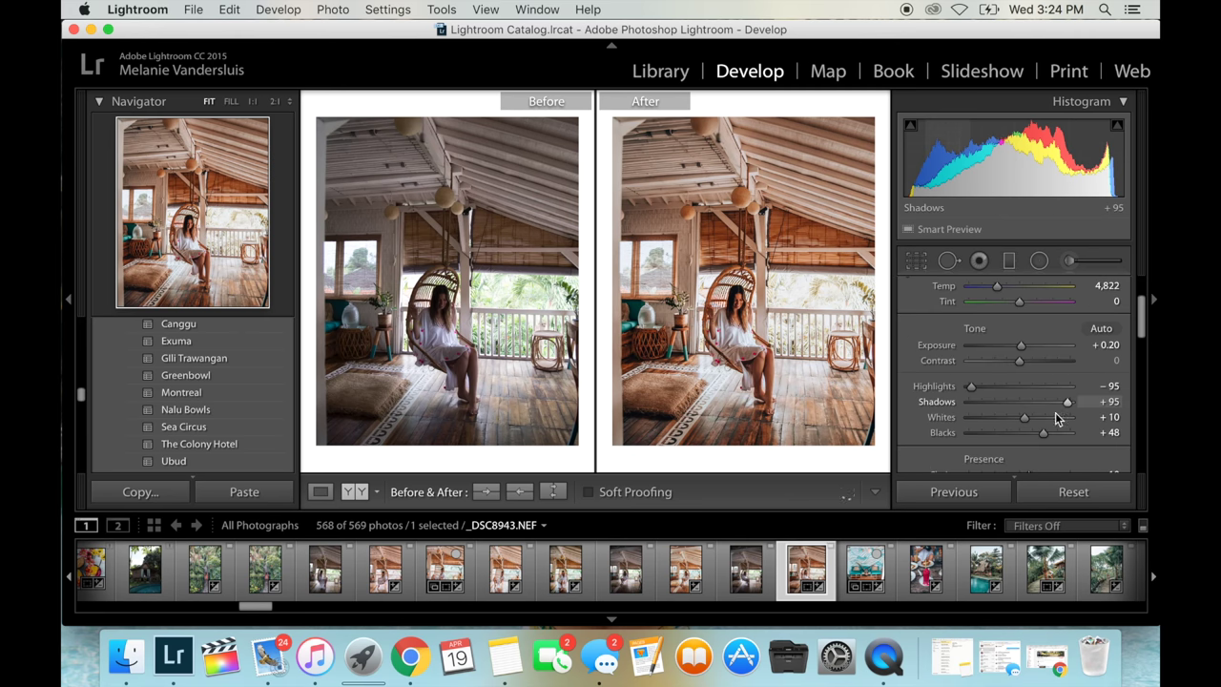
left_click_drag(1057, 432, 1051, 432)
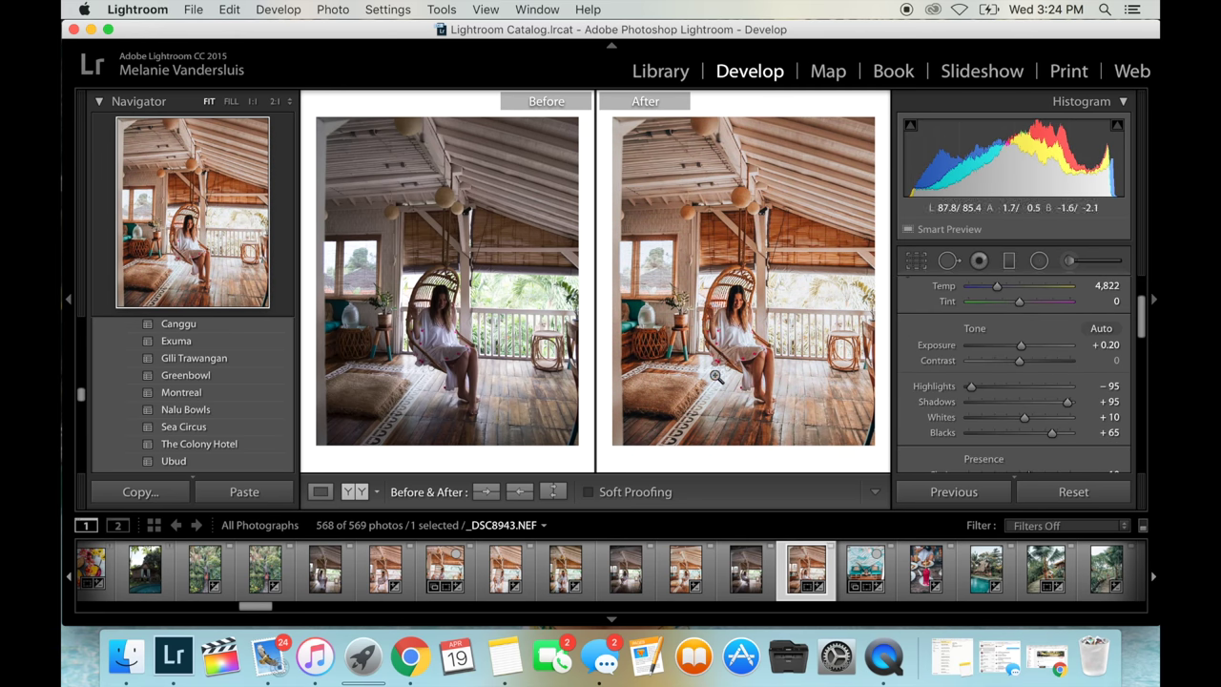
Compare the edit in Loupe and against the original, ending on side-by-side Before/After
left_click(320, 491)
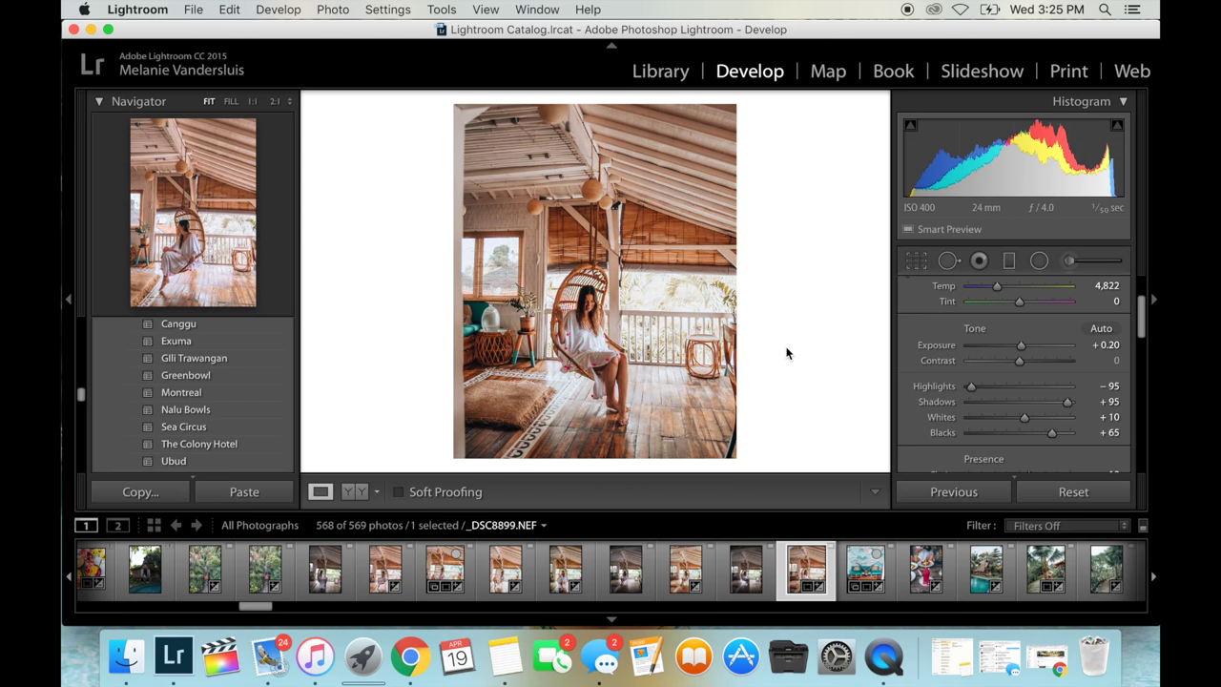
key("backslash")
key("backslash")
key("backslash")
key("backslash")
key("backslash")
key("backslash")
key("y")
scroll(936, 296, "up", 2)
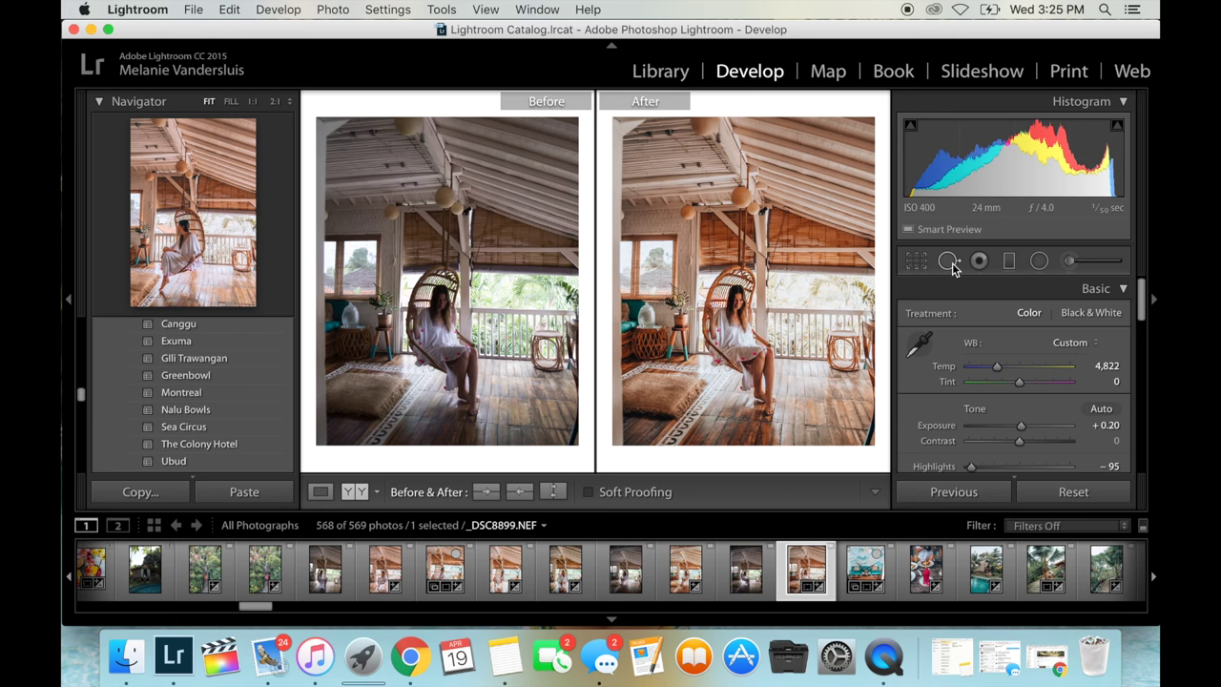
Heal the blemish by the upper-left hanging lamp from a clean source patch, then inspect at 1:1
left_click(949, 263)
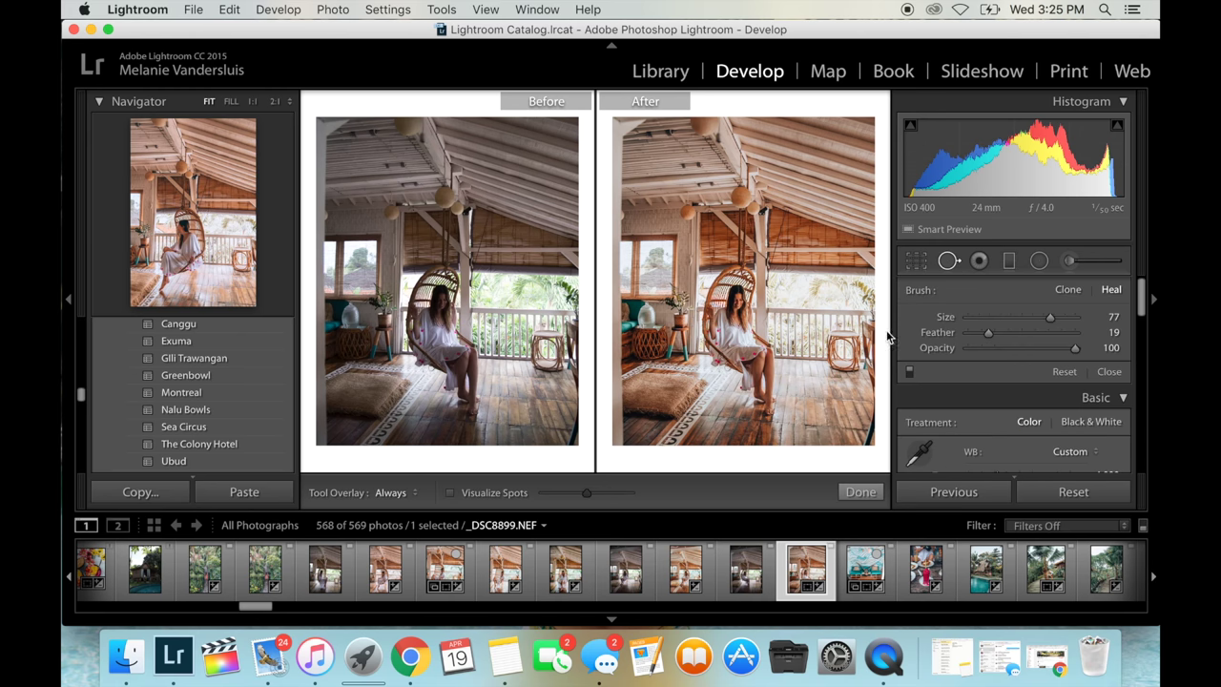
scroll(836, 361, "up", 5)
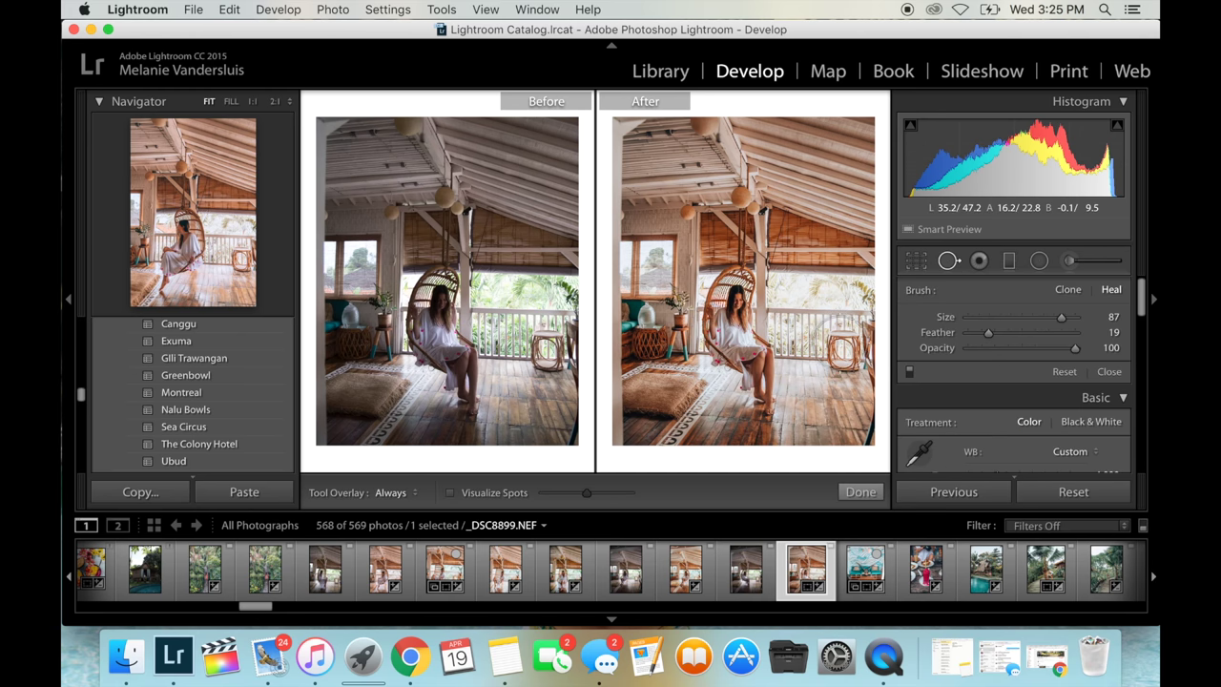
scroll(801, 405, "down", 3)
scroll(687, 212, "down", 1)
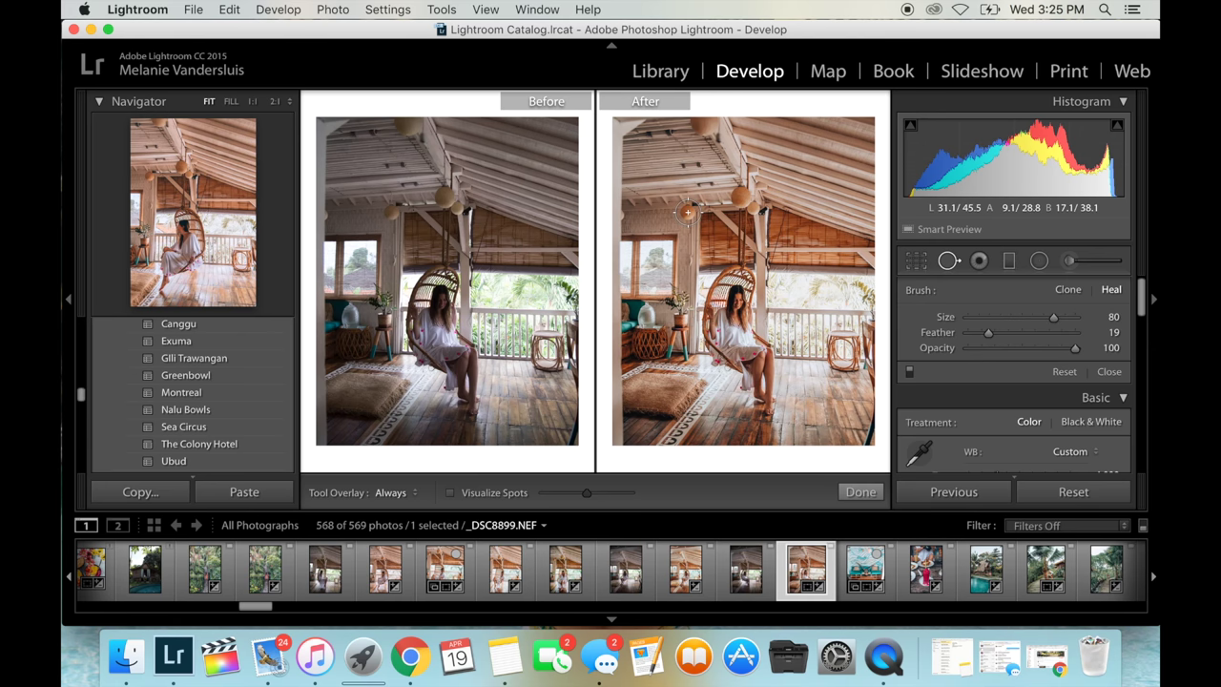
left_click(687, 211)
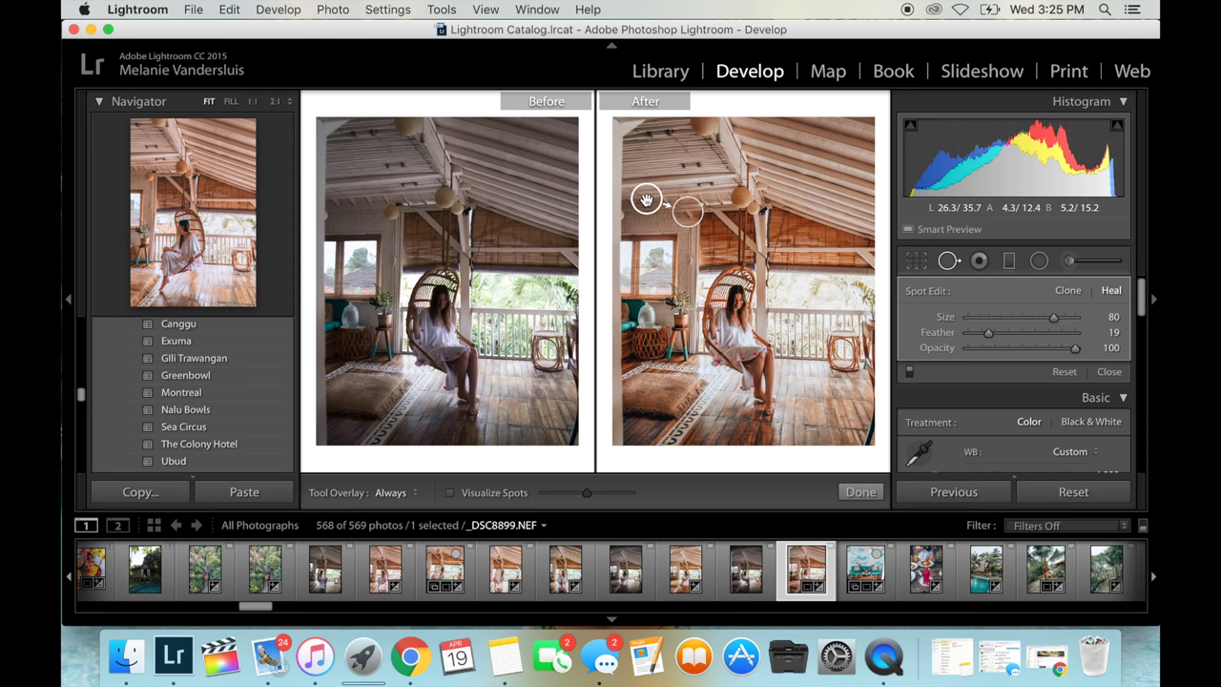
left_click_drag(646, 202, 646, 206)
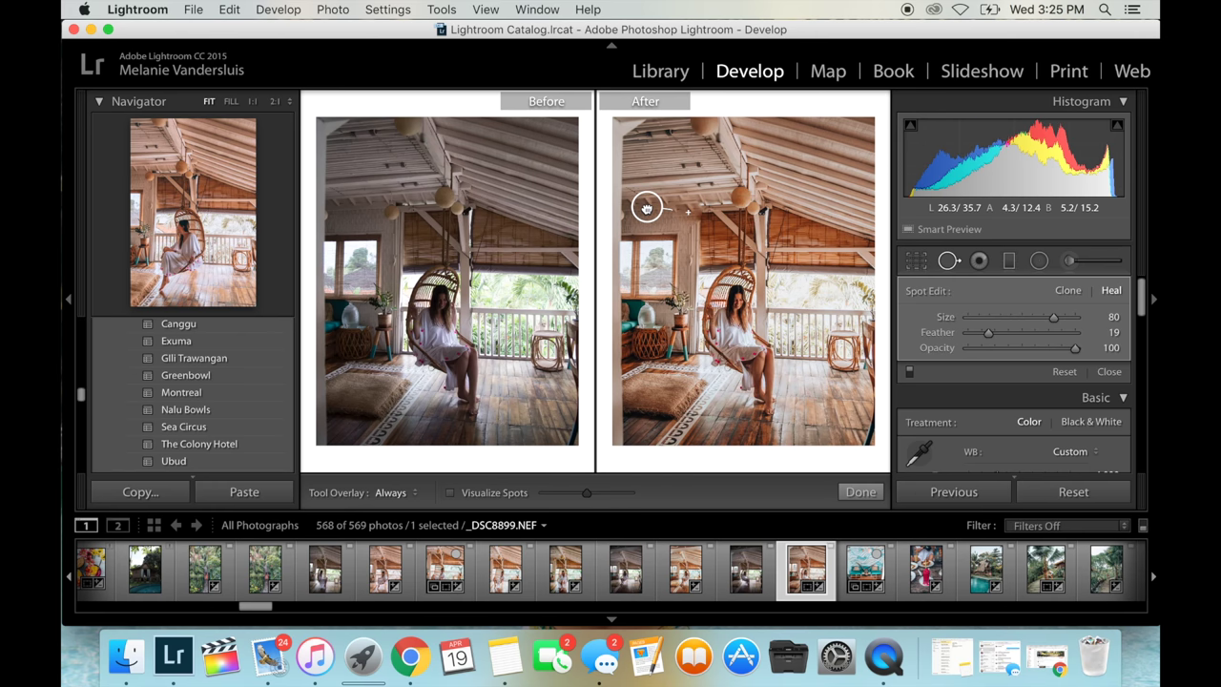
left_click_drag(646, 206, 649, 207)
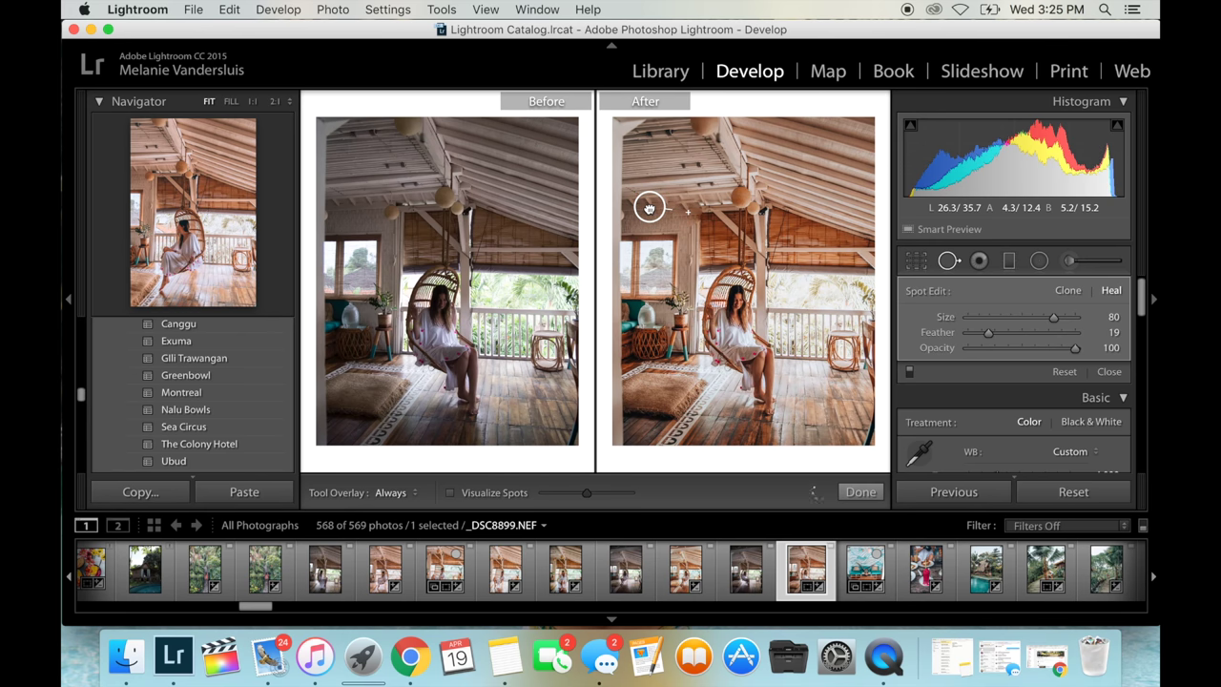
left_click(857, 492)
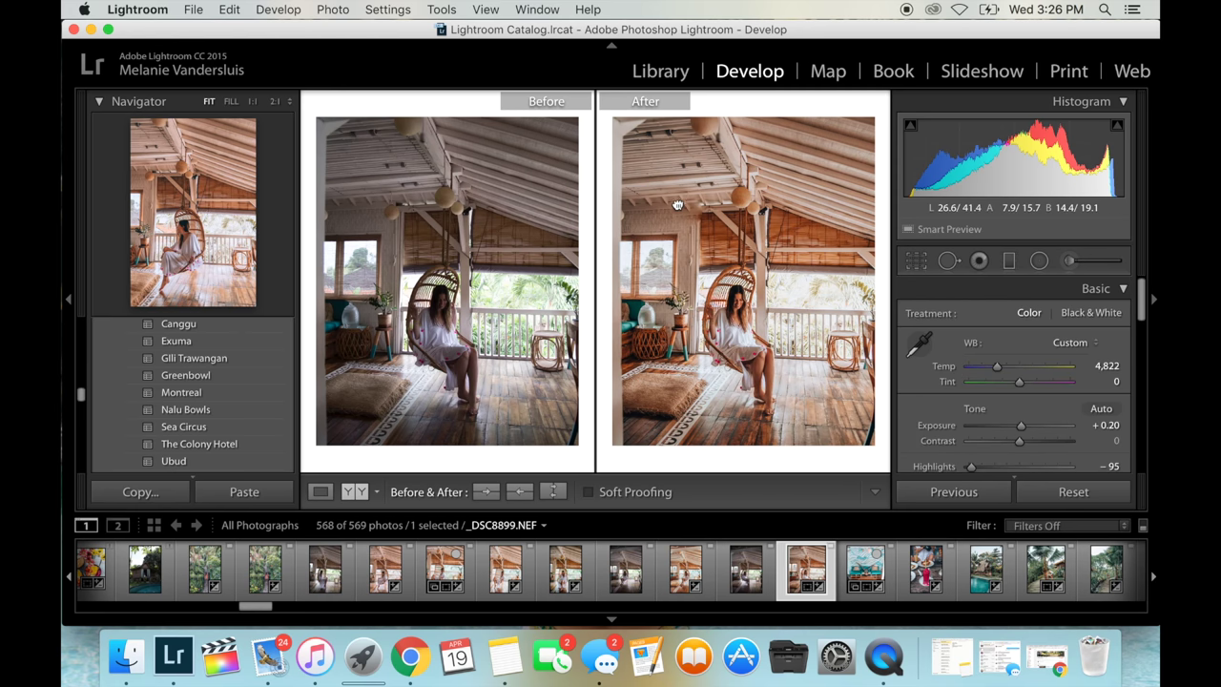
left_click(677, 205)
Zoom back out to the whole photo and start a new radial filter mask, skipping the Graduated Filter
left_click(677, 203)
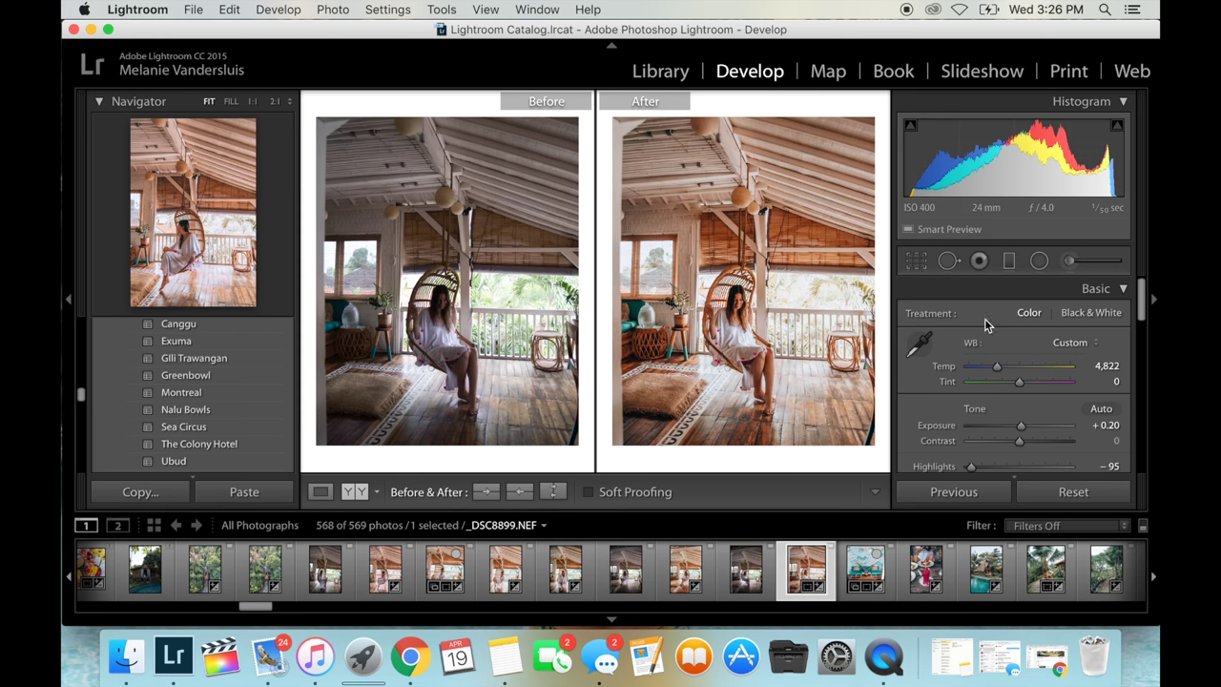
left_click(1009, 263)
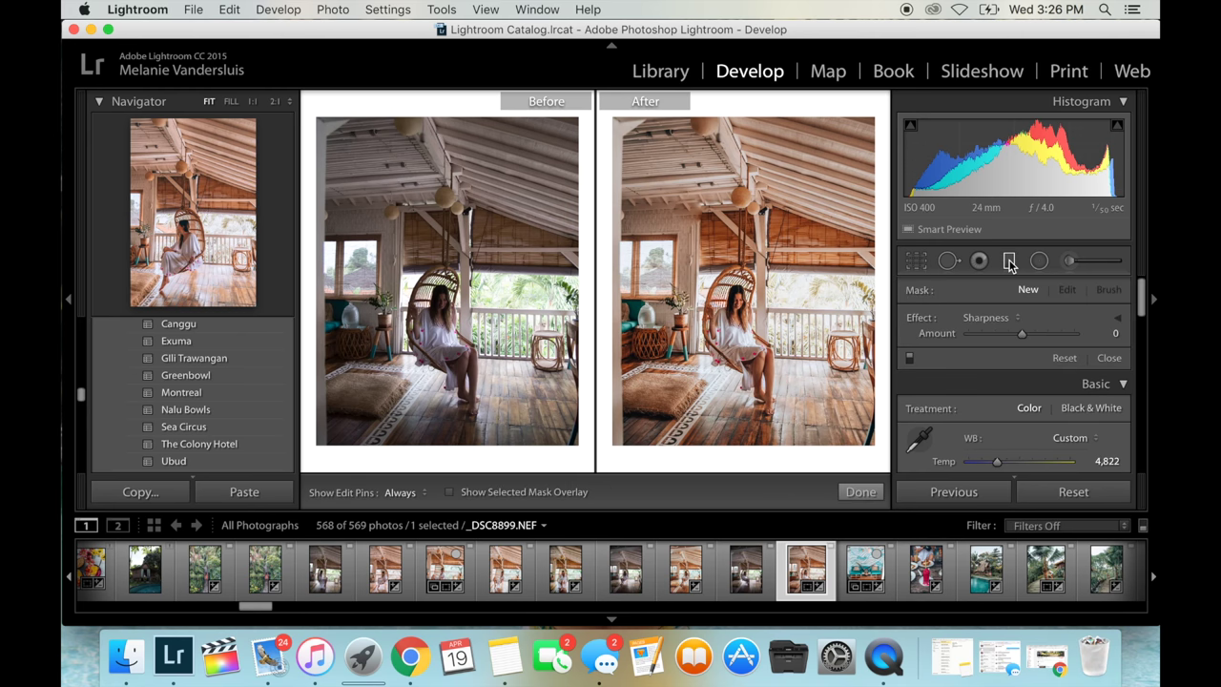
left_click(1009, 263)
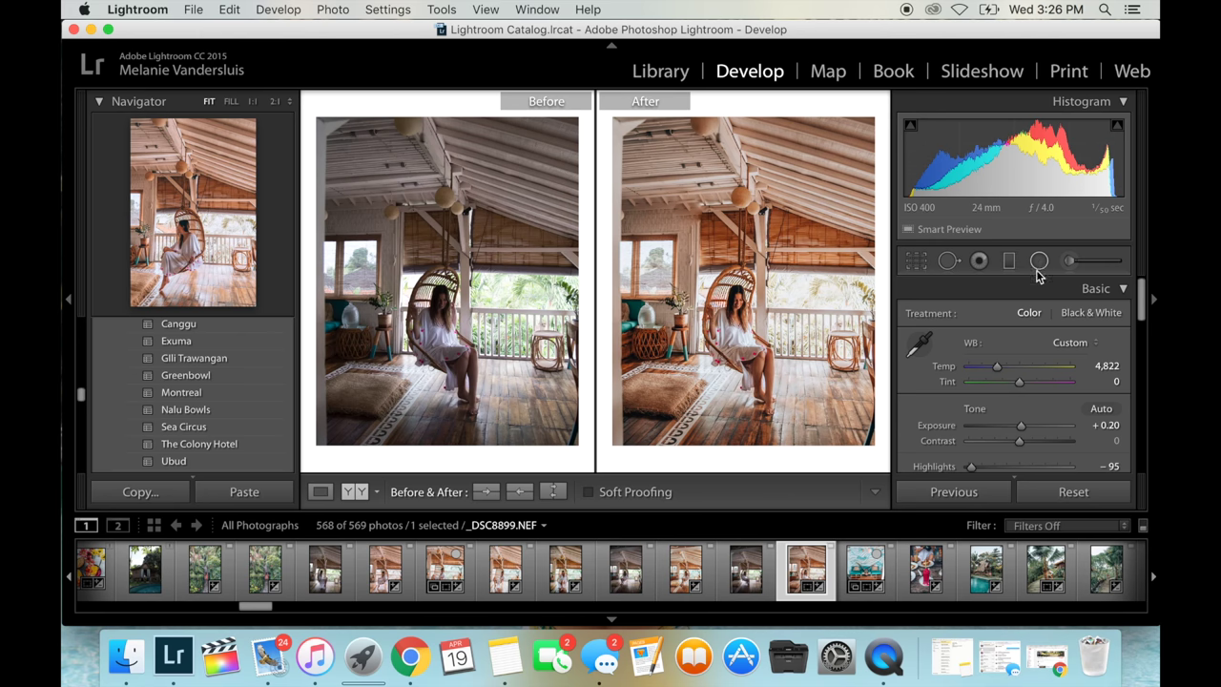
left_click(1039, 266)
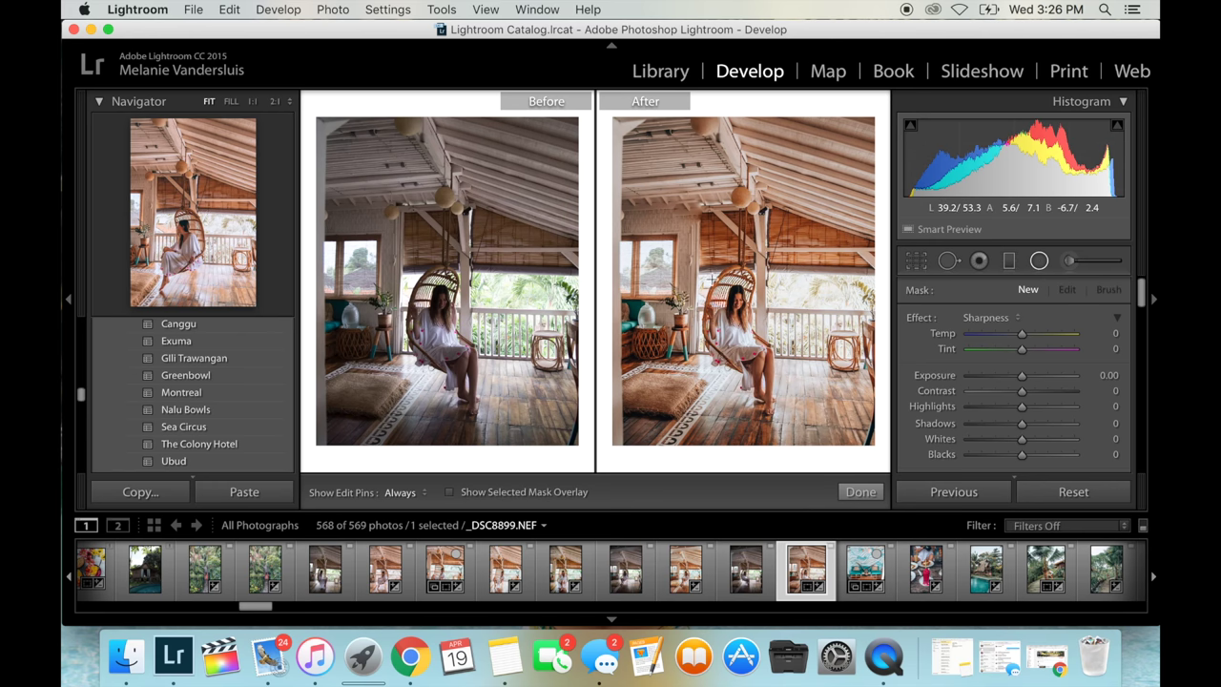
Draw a radial filter around the woman in the swing and set its exposure to about 0.43
left_click_drag(713, 279, 765, 349)
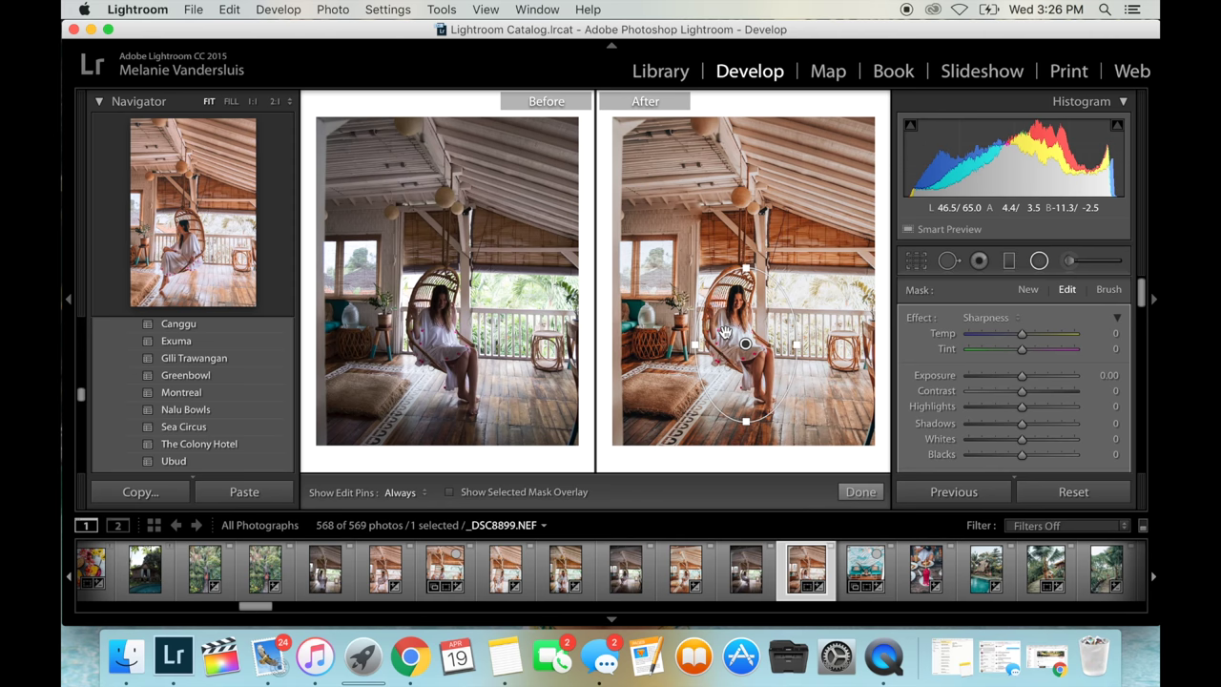
scroll(1033, 398, "down", 5)
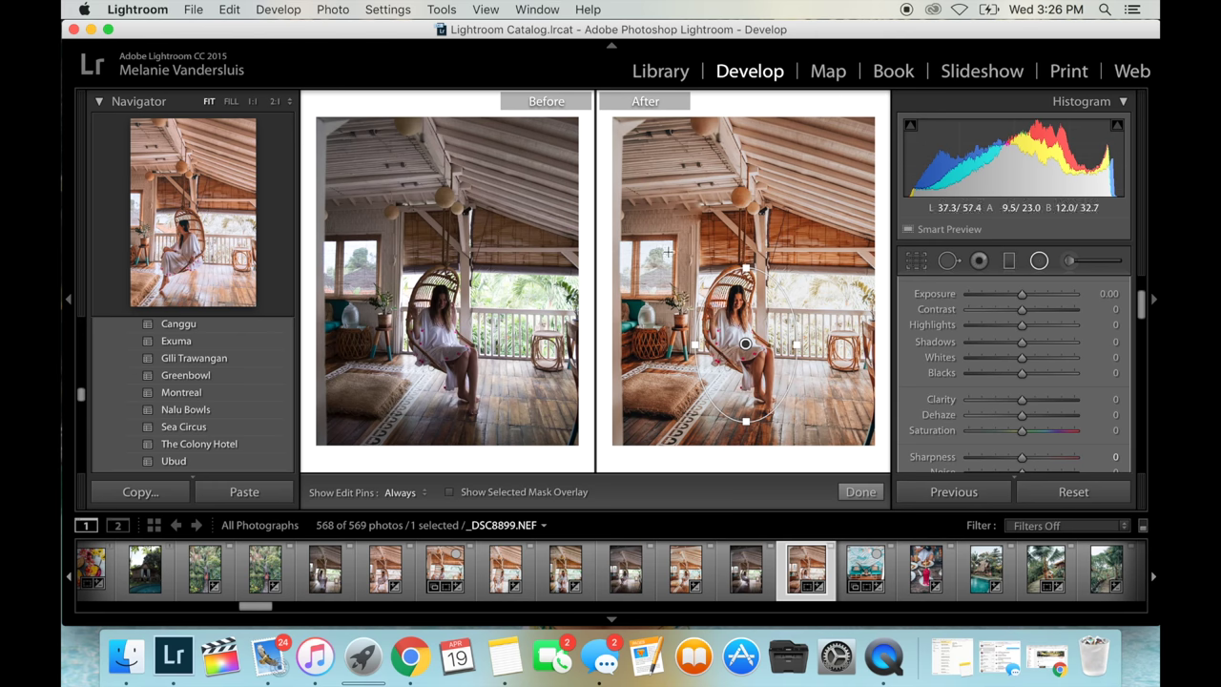
scroll(1061, 335, "up", 3)
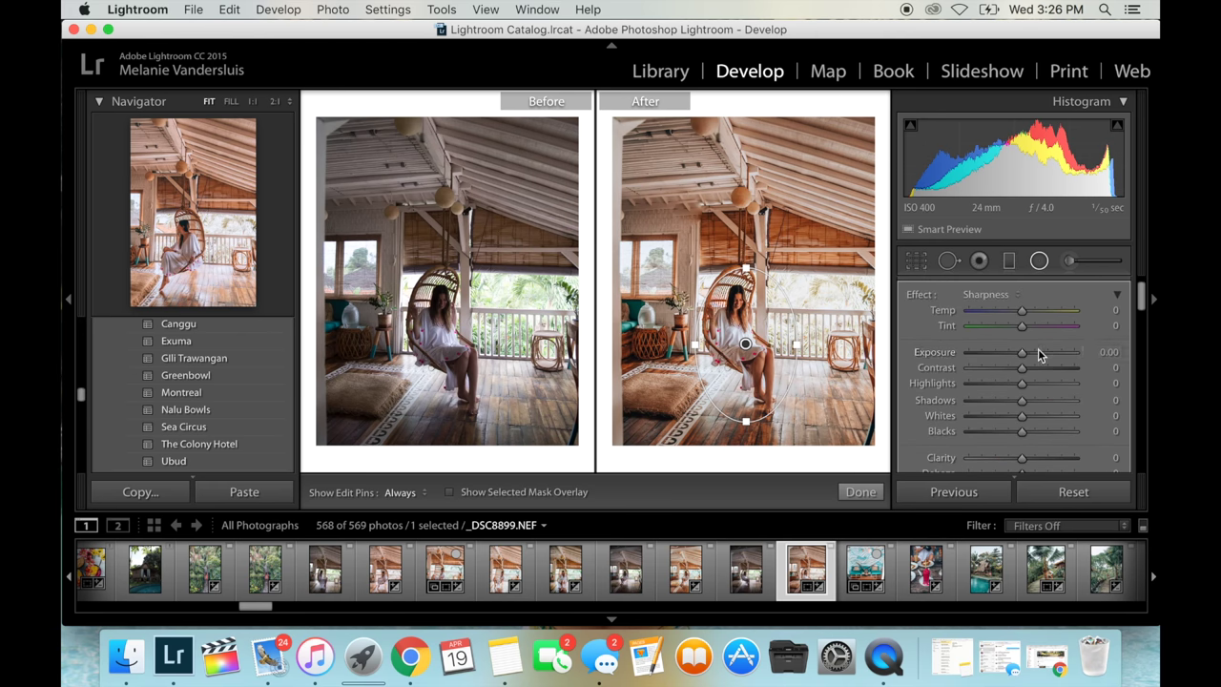
left_click(1035, 354)
left_click_drag(1032, 355, 1030, 355)
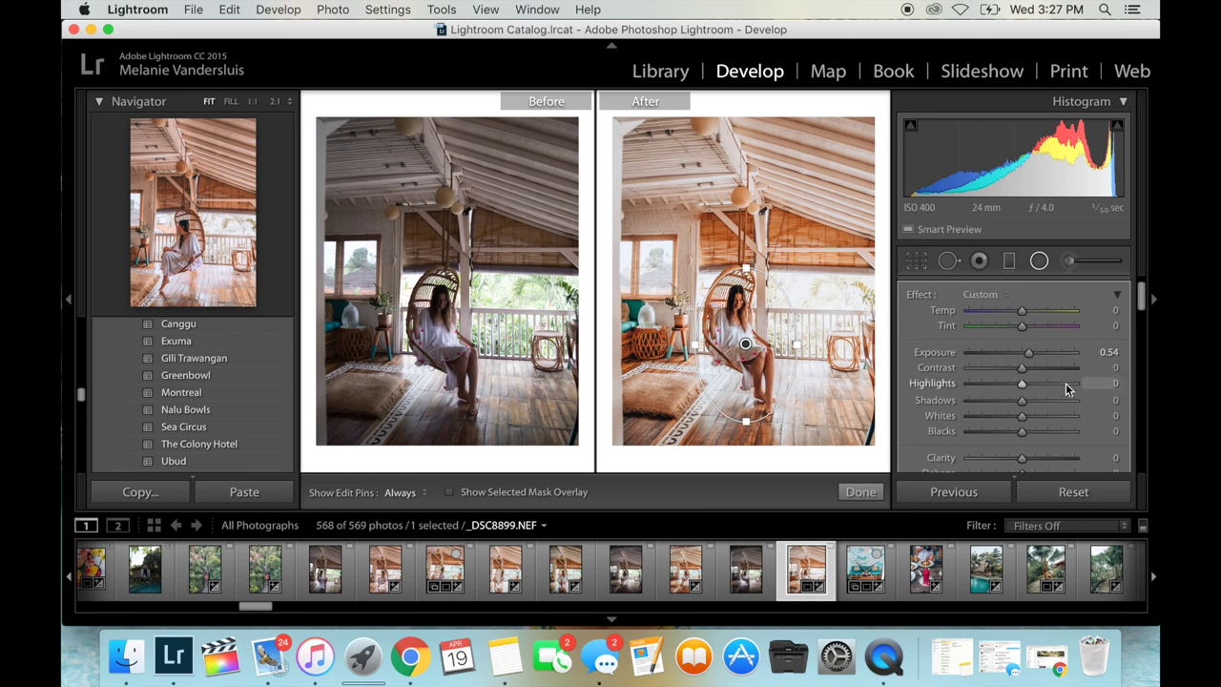
scroll(1038, 403, "down", 6)
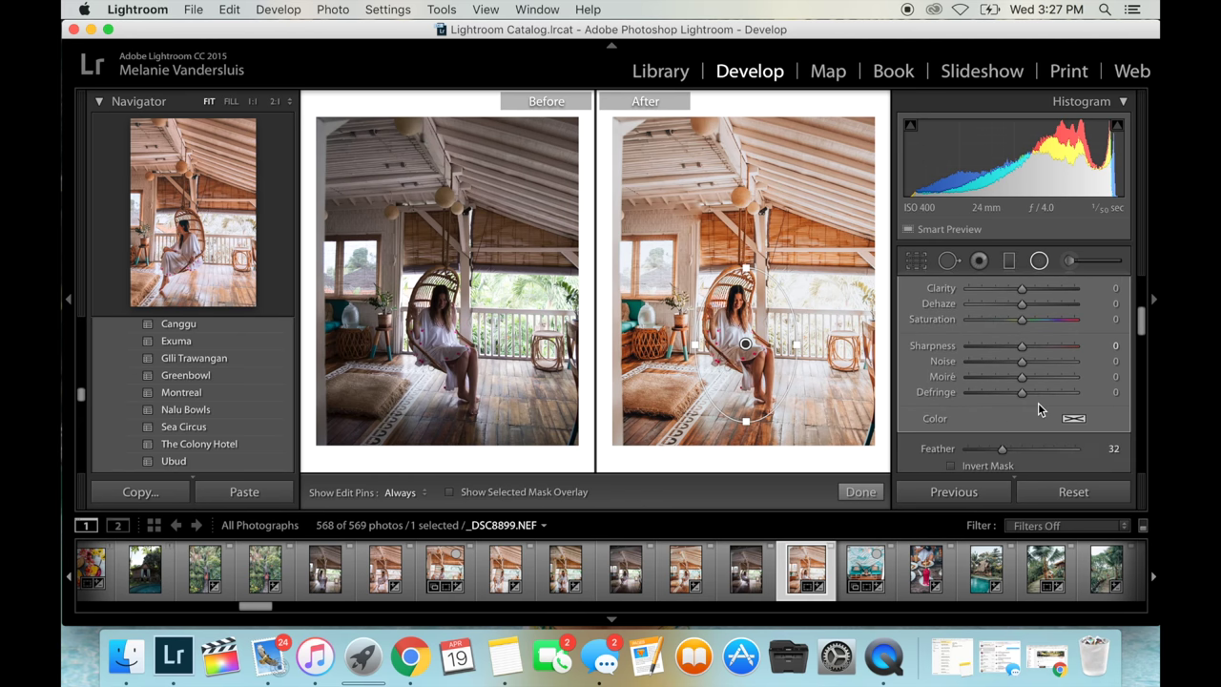
scroll(1038, 402, "up", 6)
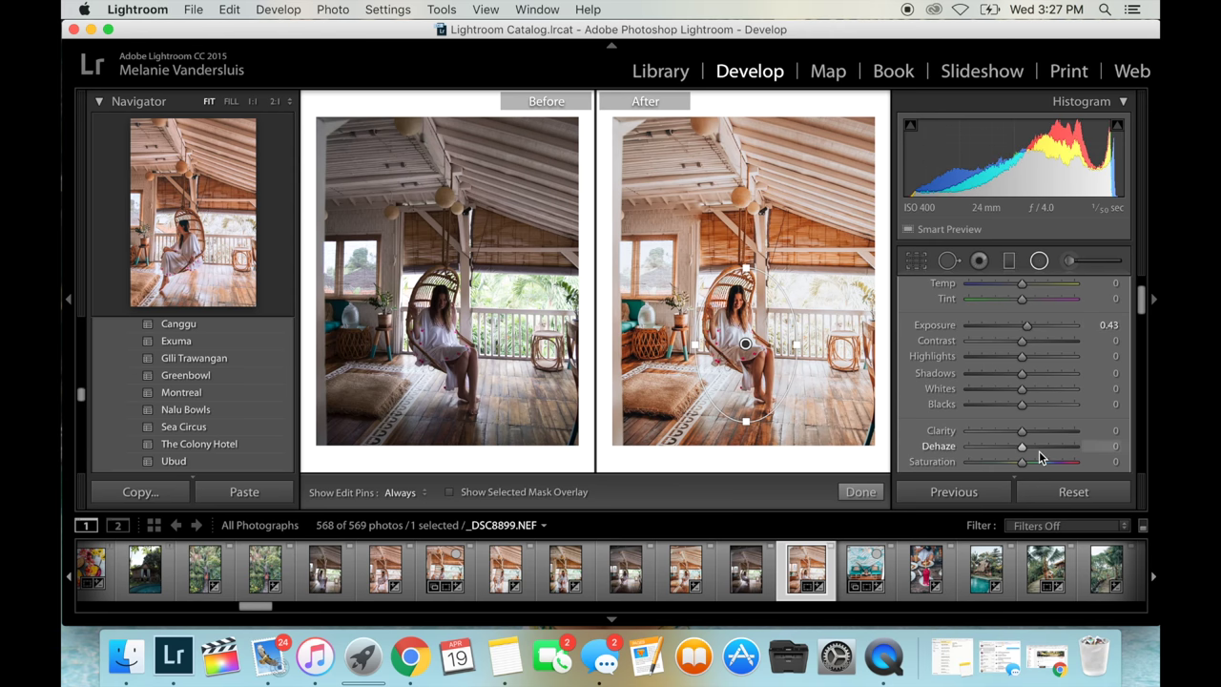
scroll(1039, 450, "down", 2)
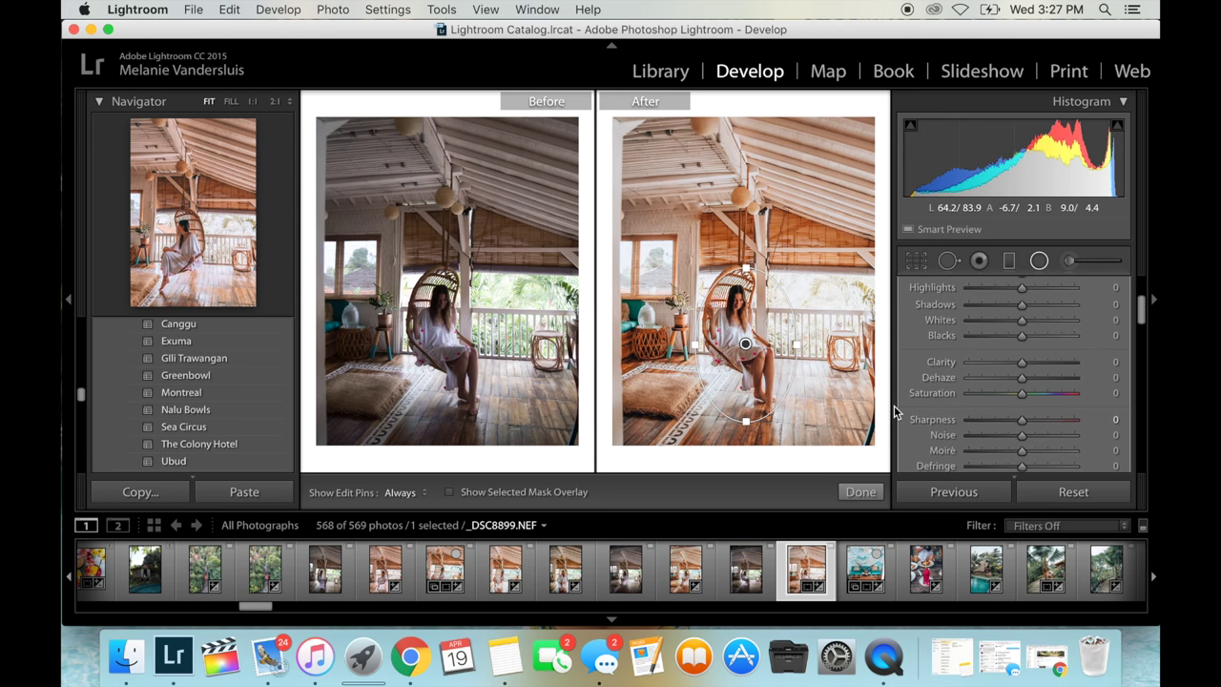
scroll(1055, 393, "down", 2)
scroll(1055, 393, "down", 3)
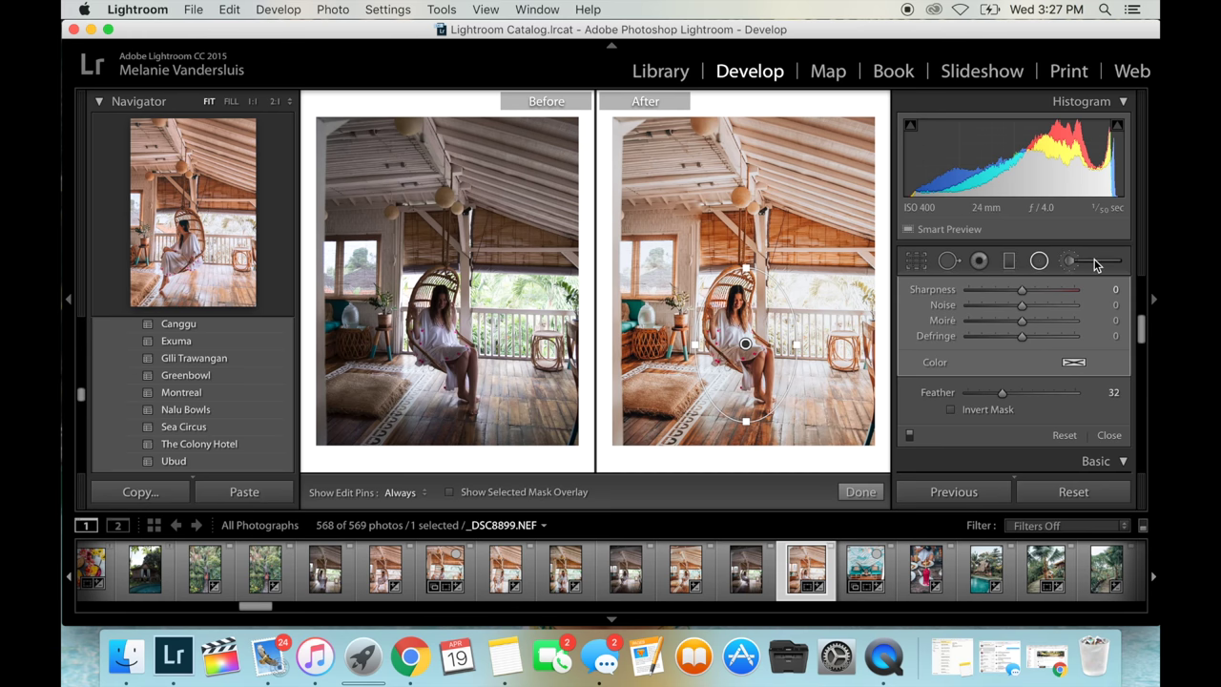
key("Delete")
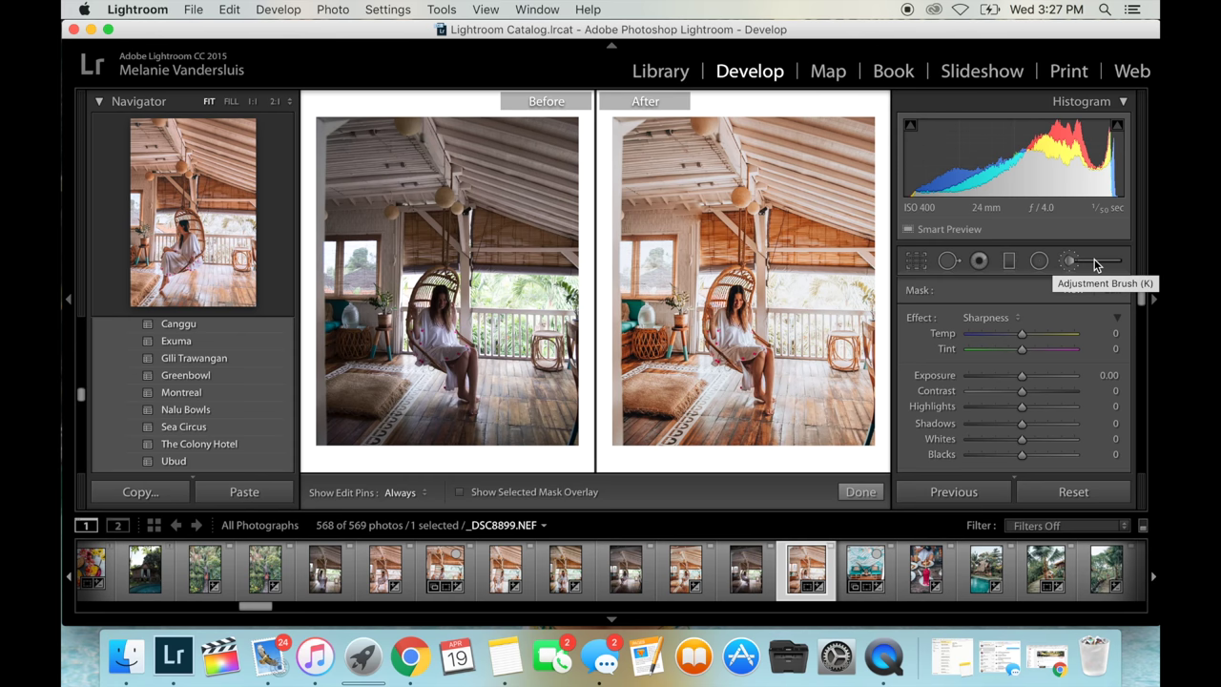
Paint an adjustment brush mask on the woman in the swing and raise its Sharpness to 53
left_click(1094, 265)
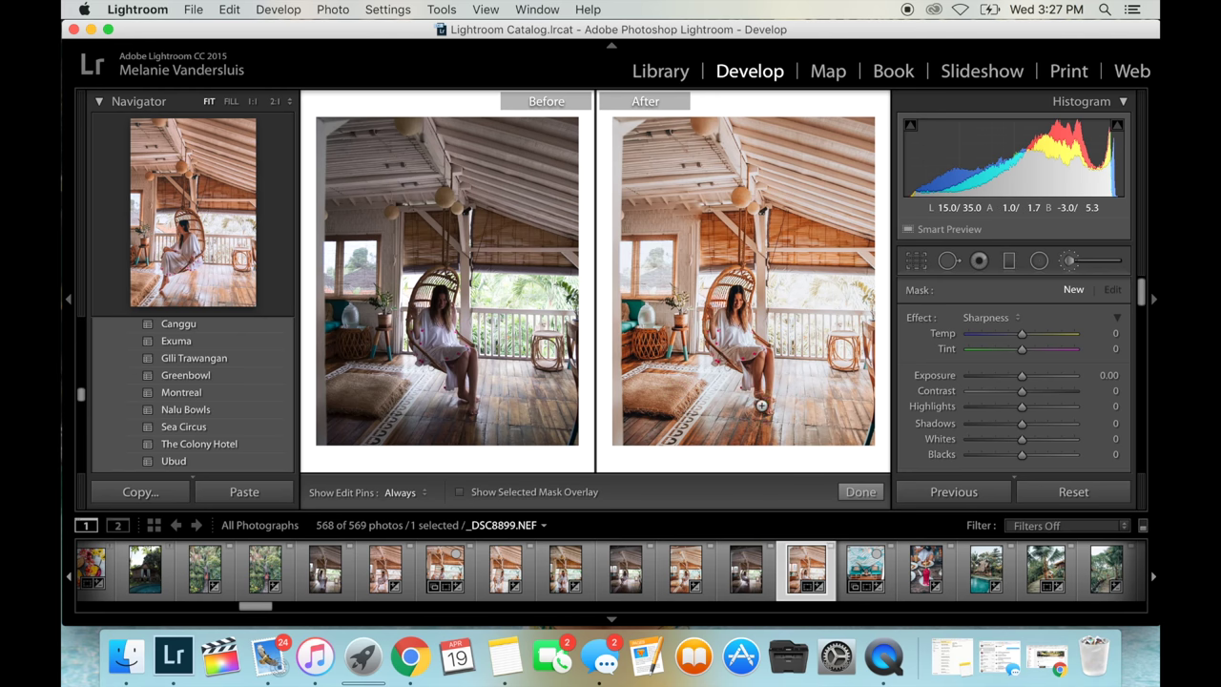
key("h")
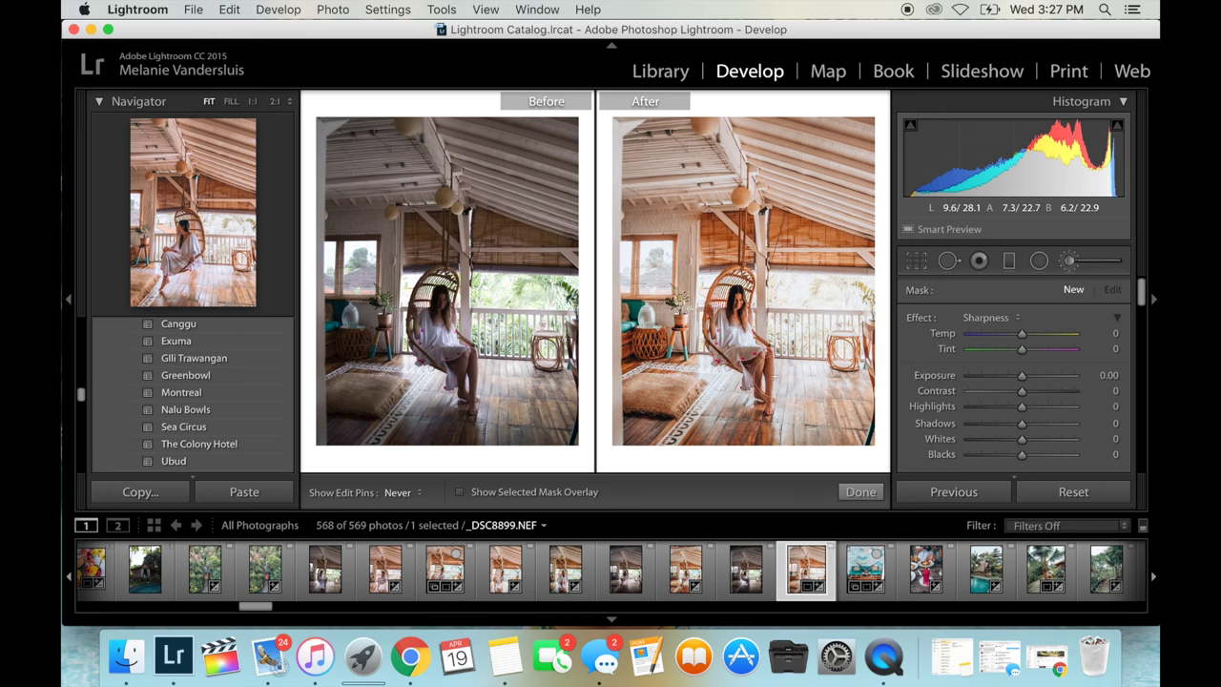
key("h")
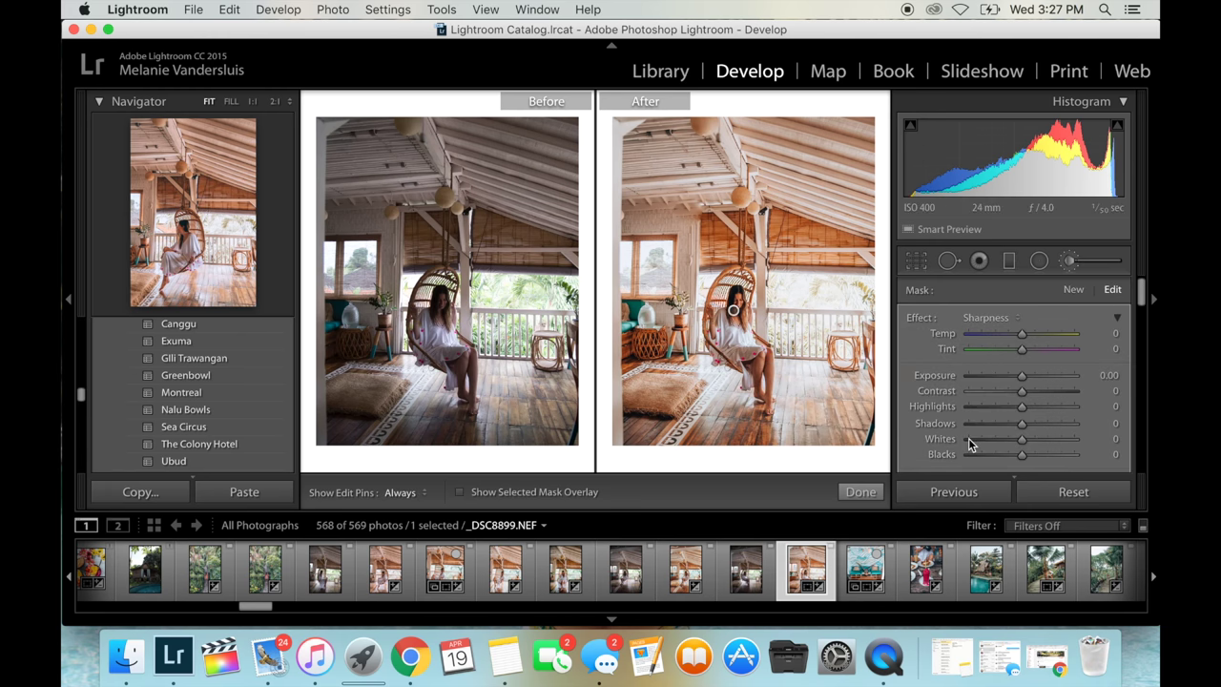
scroll(995, 377, "down", 5)
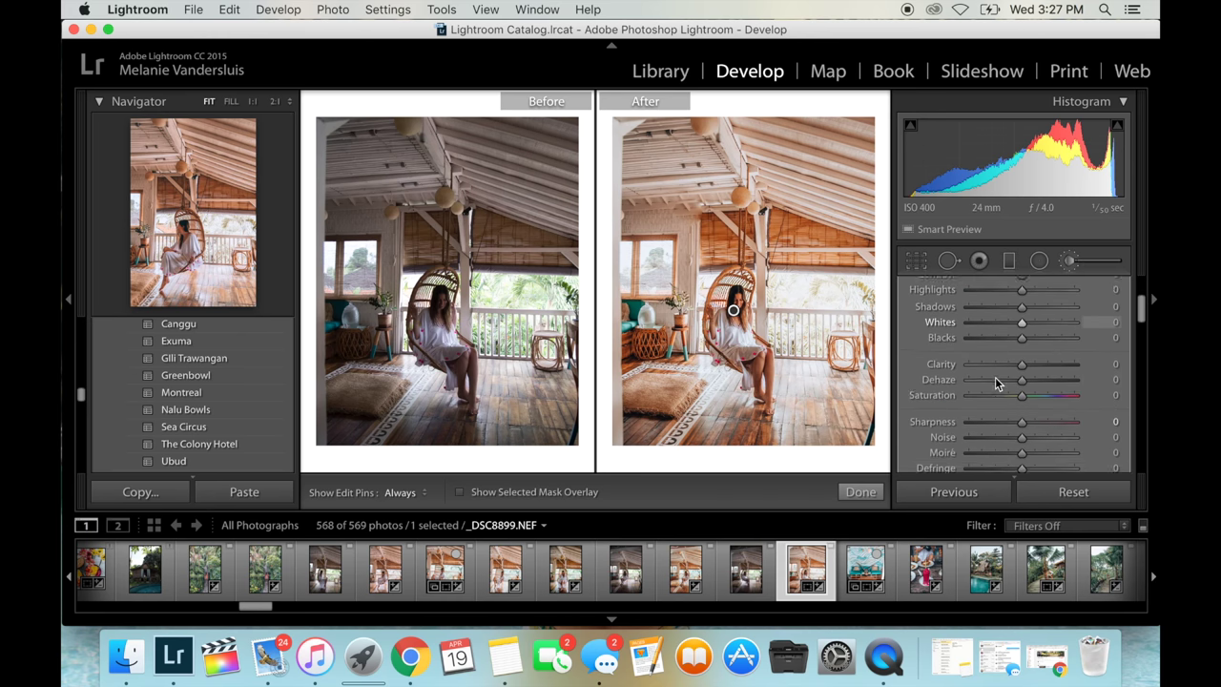
left_click_drag(1036, 419, 1052, 417)
scroll(1071, 353, "up", 5)
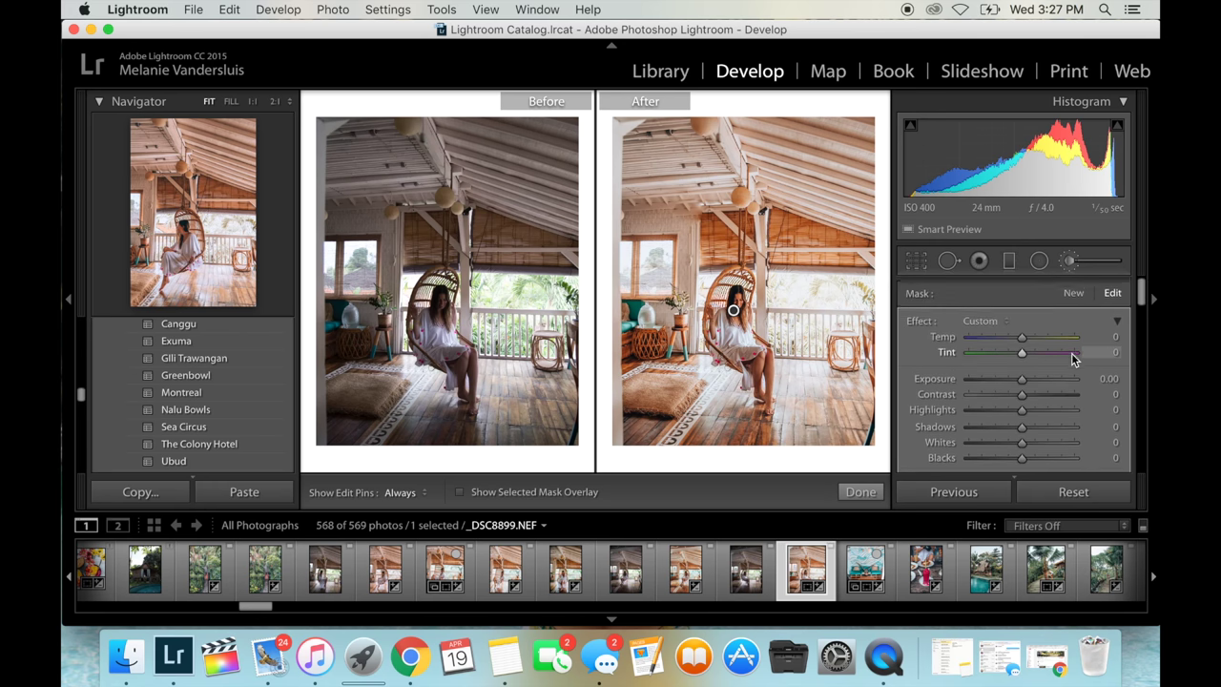
left_click(996, 317)
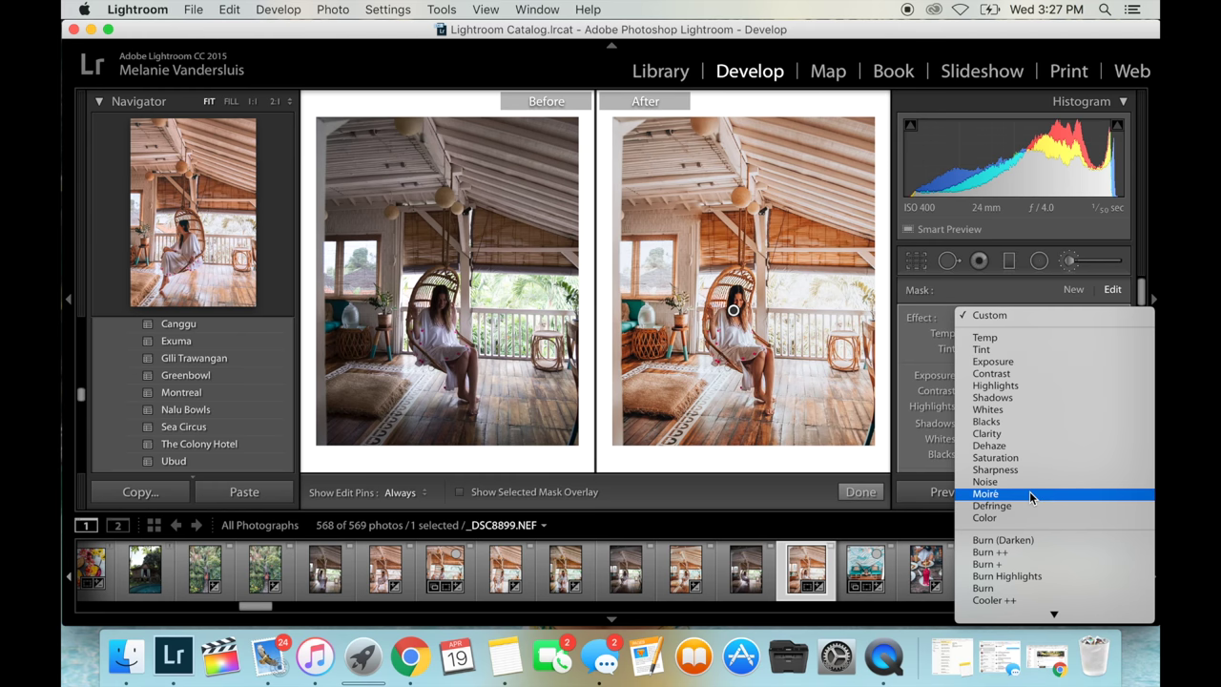
Close the effect preset list keeping Custom and collapse the brush sliders to a single Amount
scroll(1029, 492, "down", 3)
scroll(1030, 492, "down", 6)
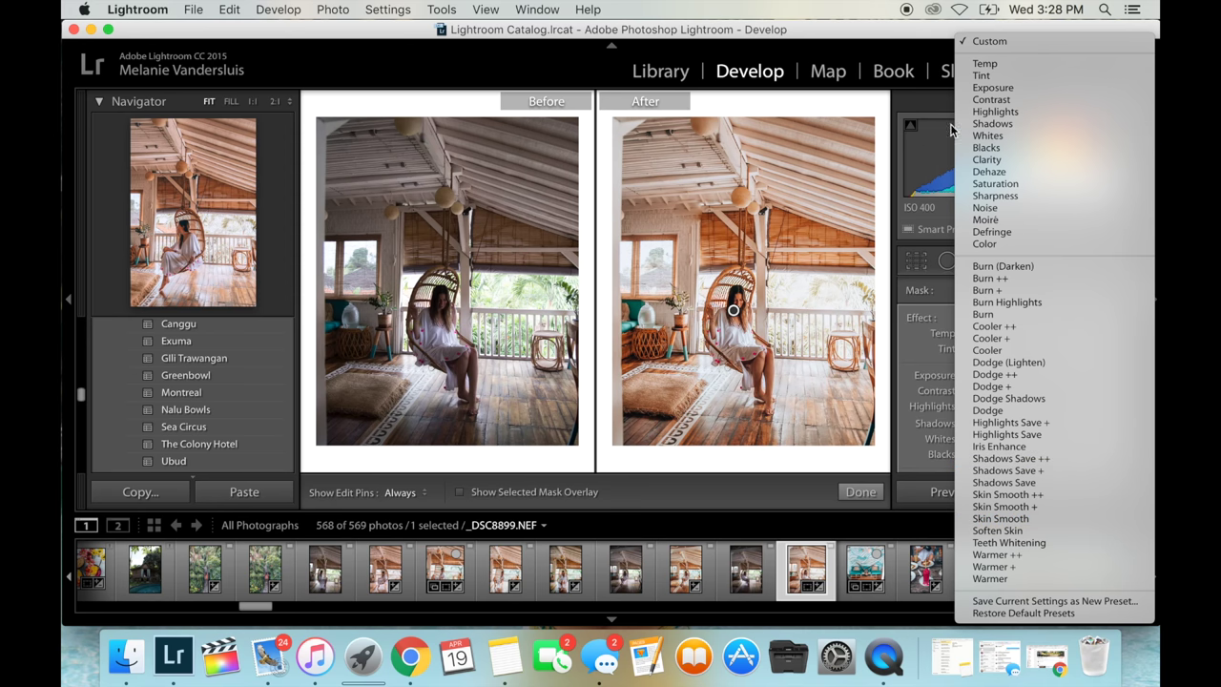
left_click(918, 52)
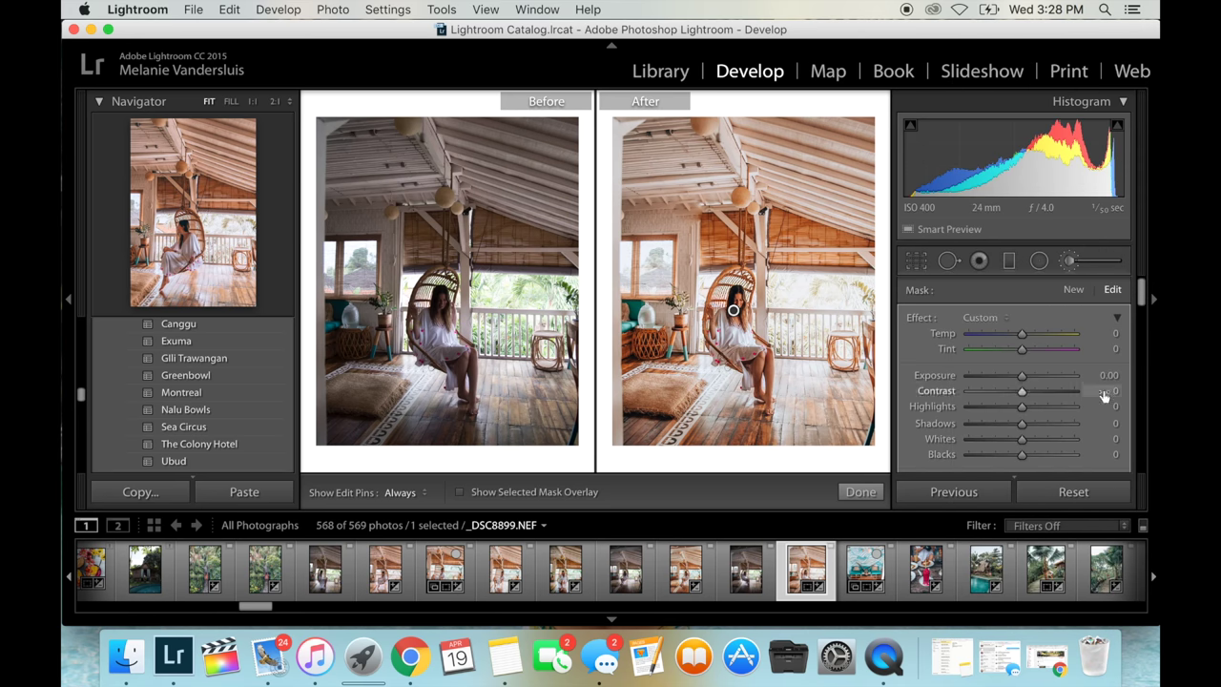
left_click(1117, 321)
left_click(1117, 321)
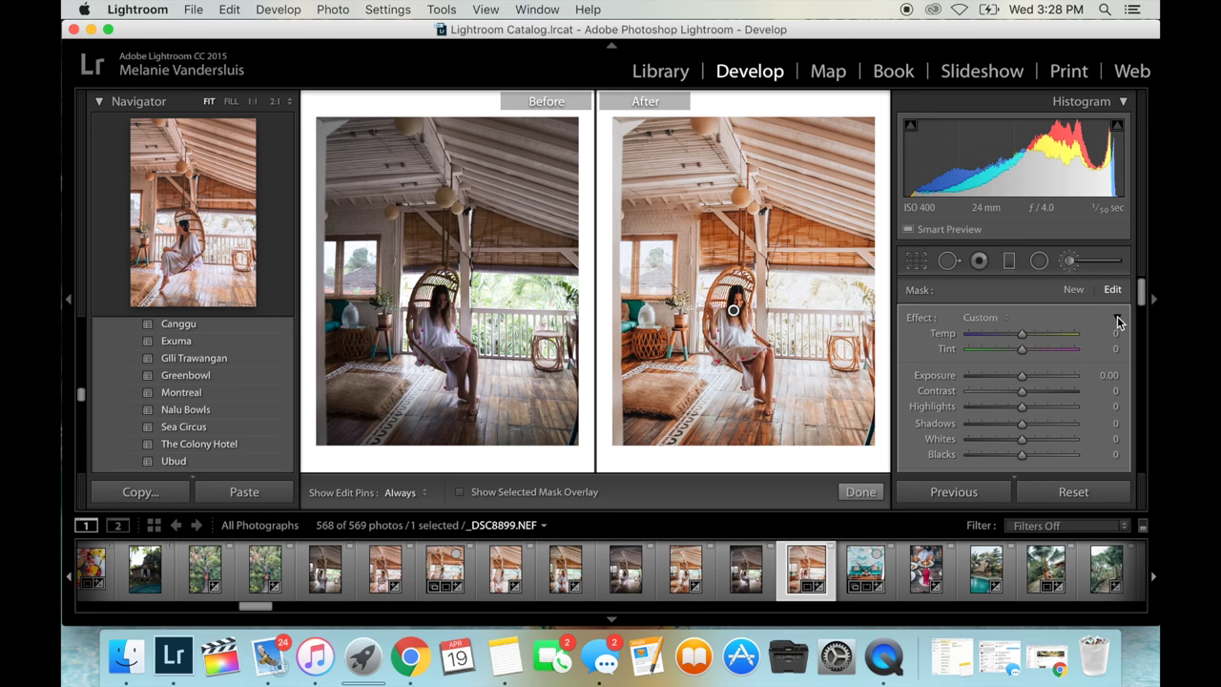
scroll(1030, 393, "down", 3)
scroll(1031, 393, "up", 2)
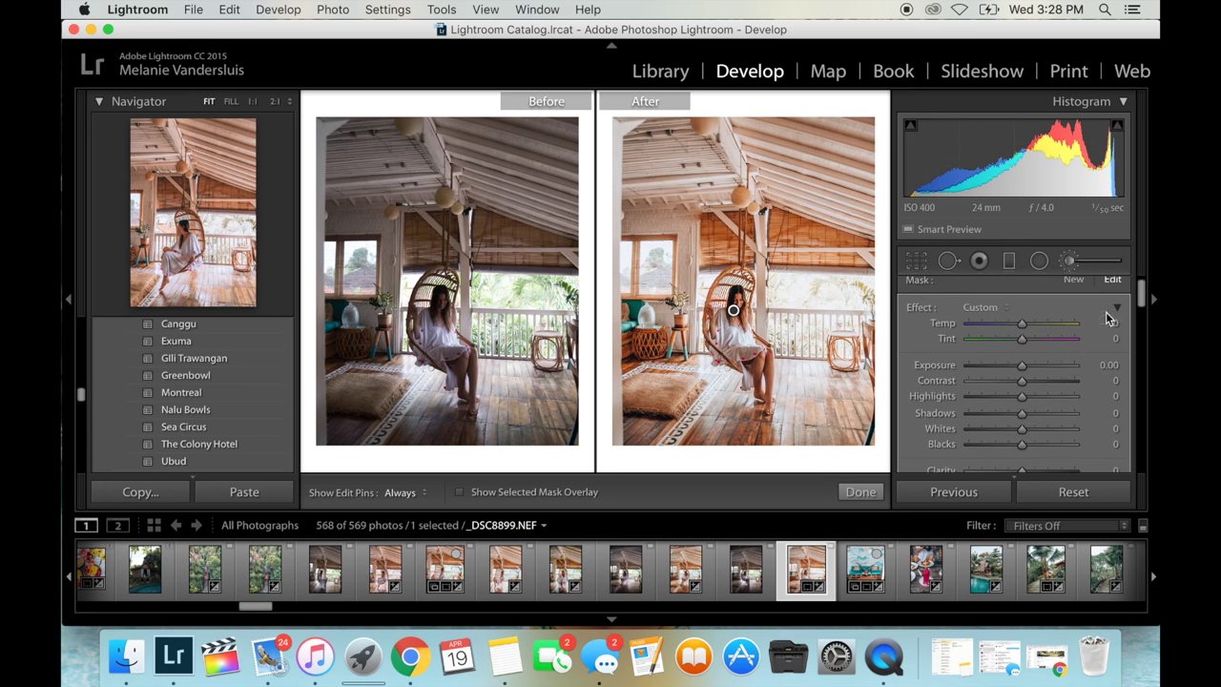
scroll(1077, 370, "down", 3)
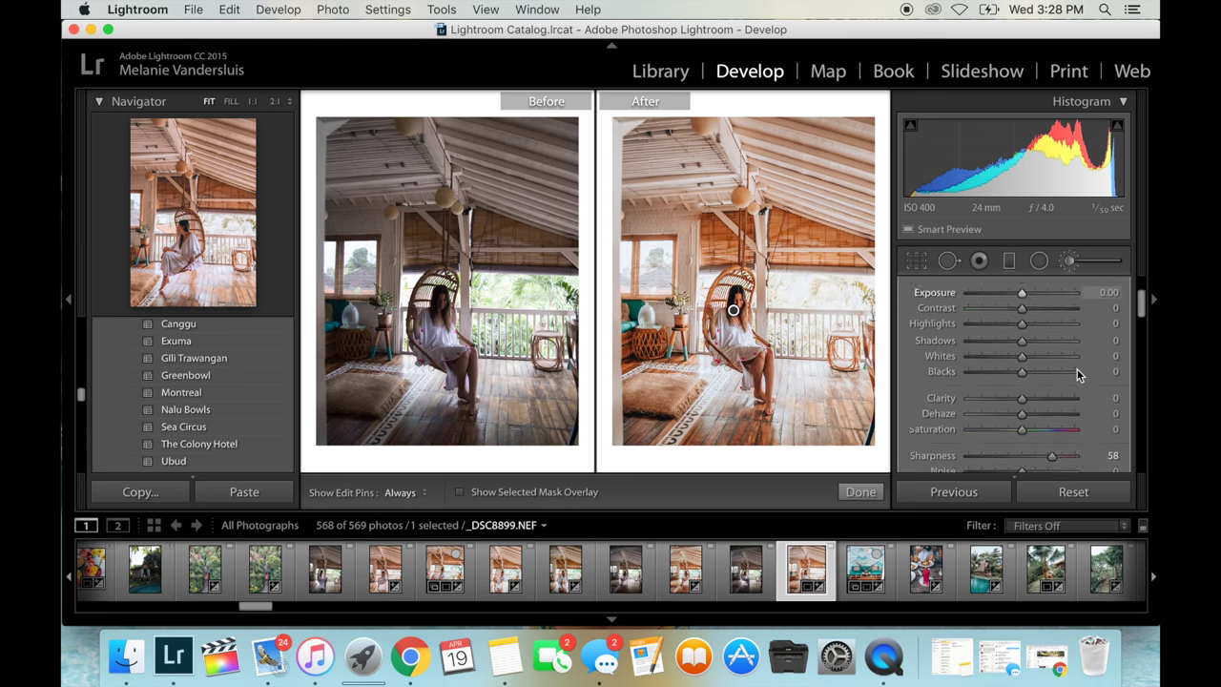
scroll(1078, 372, "up", 4)
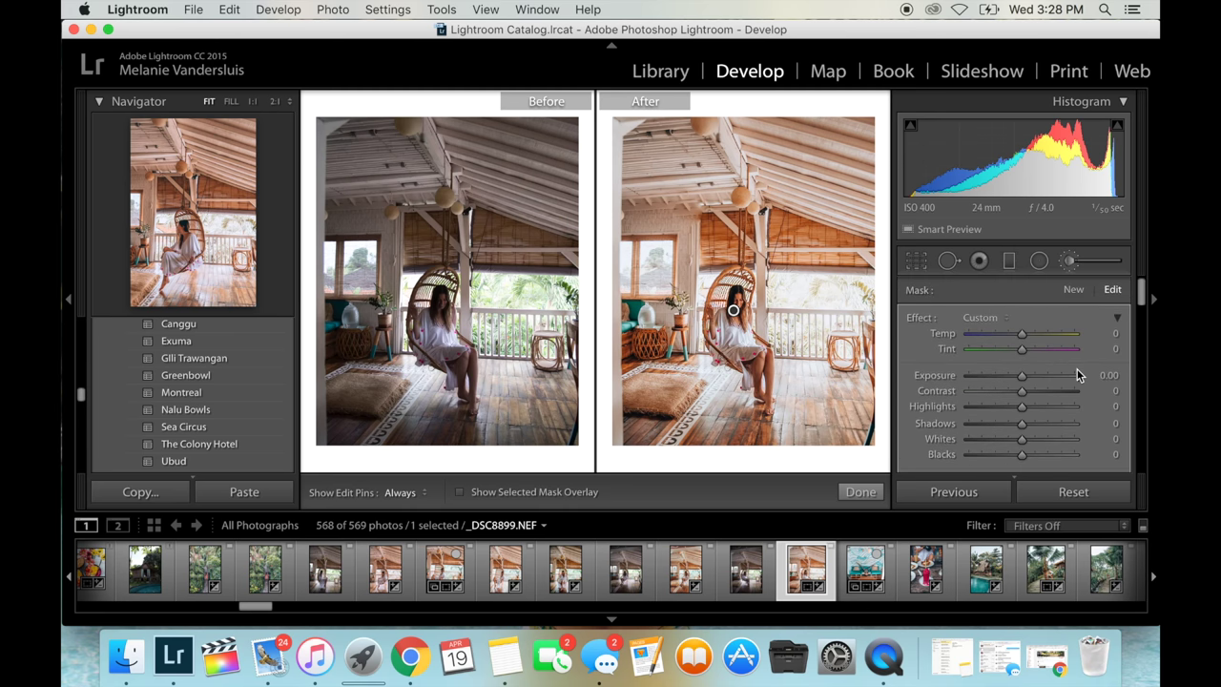
left_click(1118, 317)
Switch the brush effect to Sharpness, set its Amount to about 51, and finish the brush edit
left_click(995, 323)
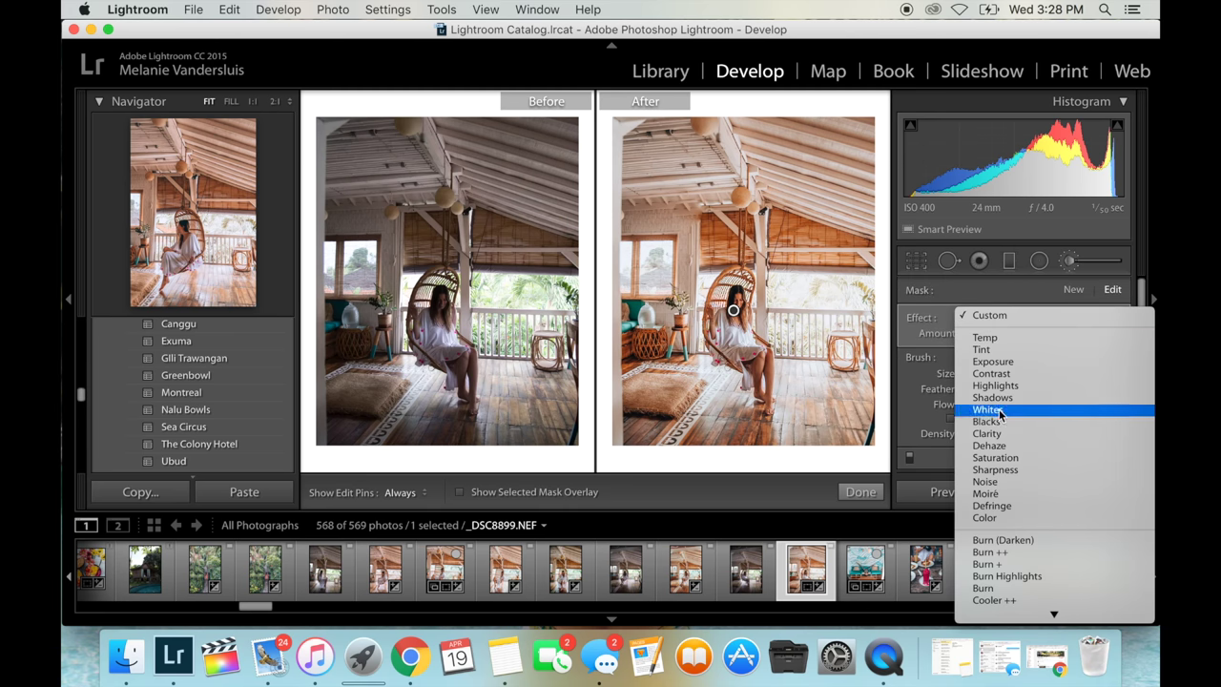
left_click(996, 470)
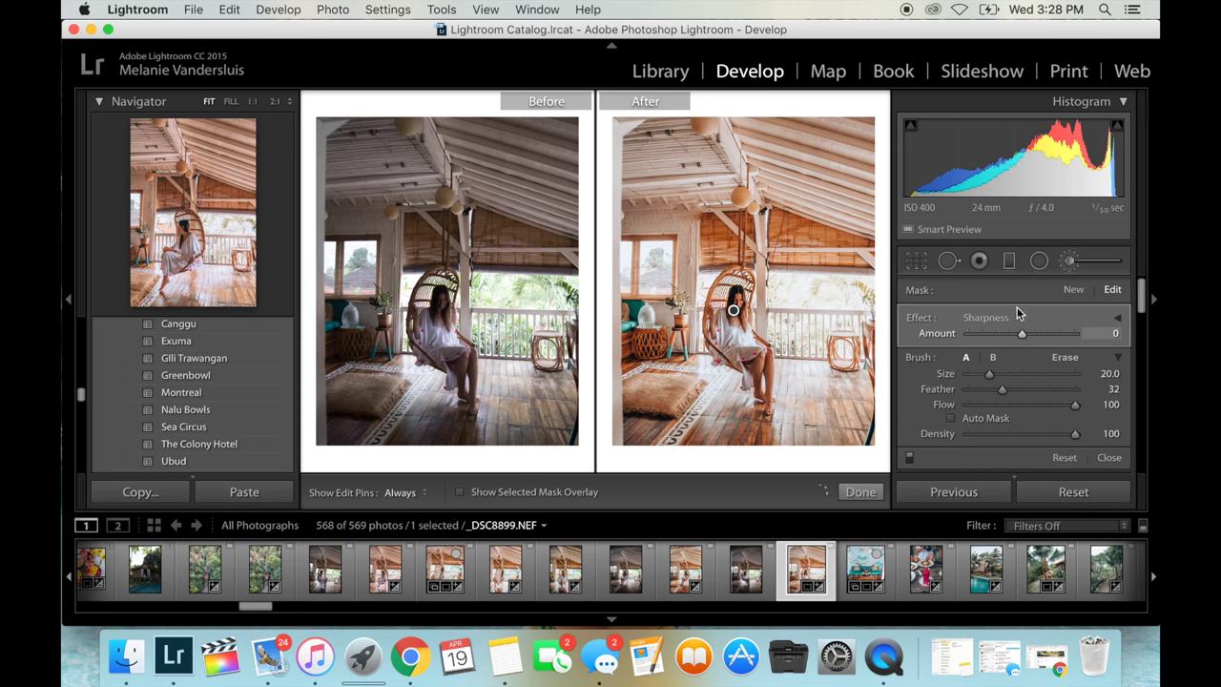
left_click(1044, 334)
left_click_drag(1048, 334, 1046, 334)
left_click(860, 492)
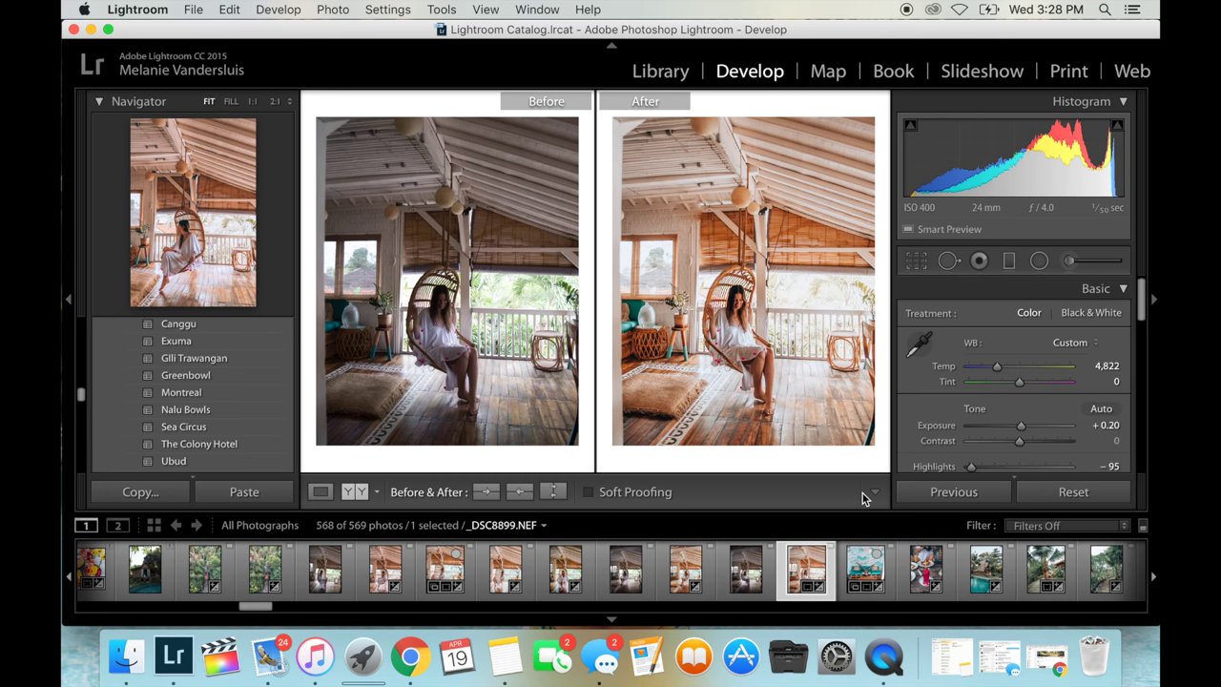
Start exporting the photo from the filmstrip and name the file 'Chillhouse tutorial'
right_click(802, 569)
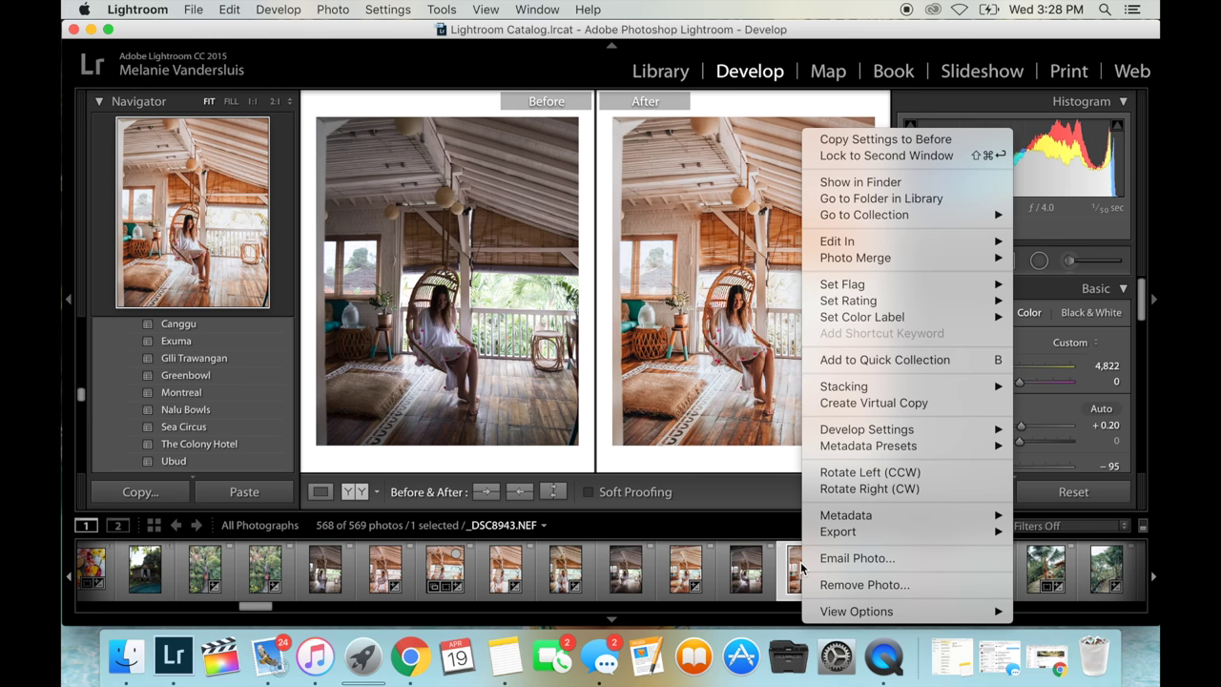
mouse_move(828, 533)
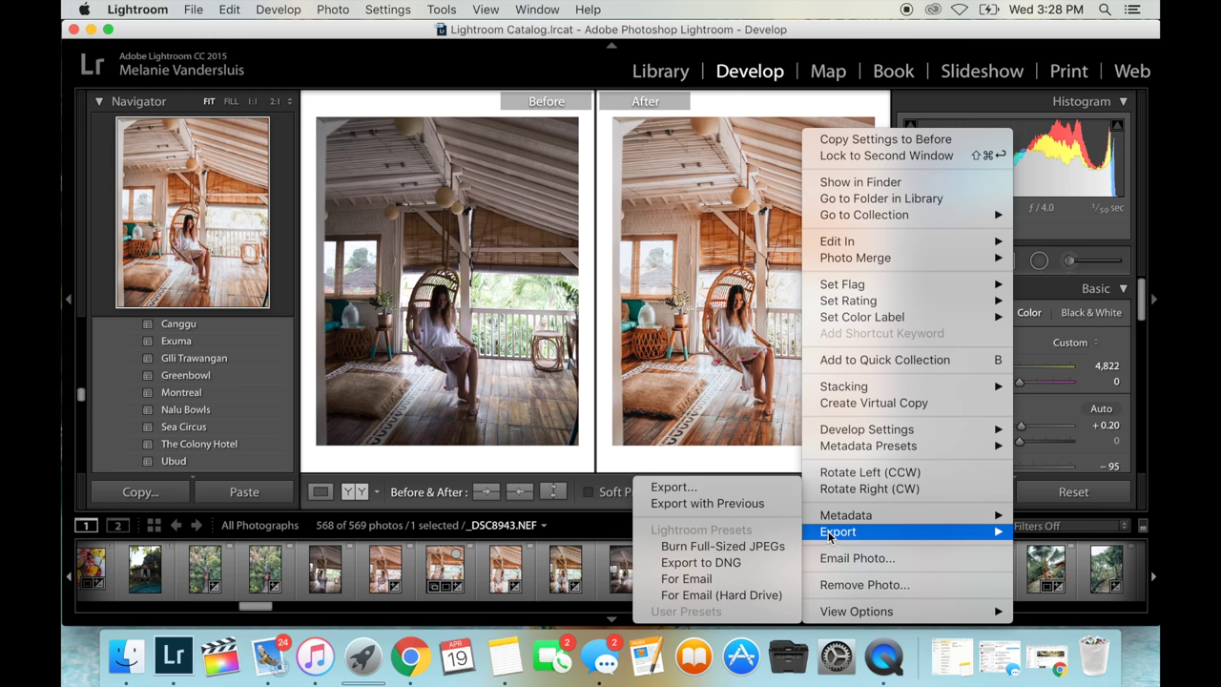
left_click(710, 487)
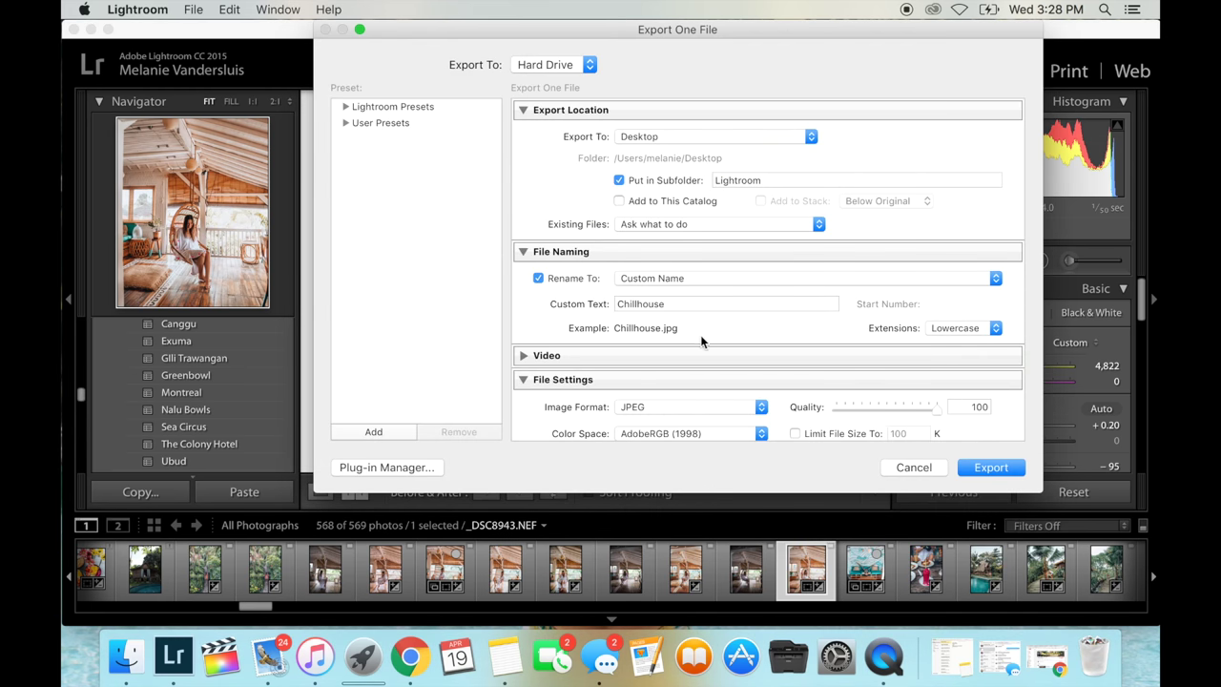
double_click(673, 303)
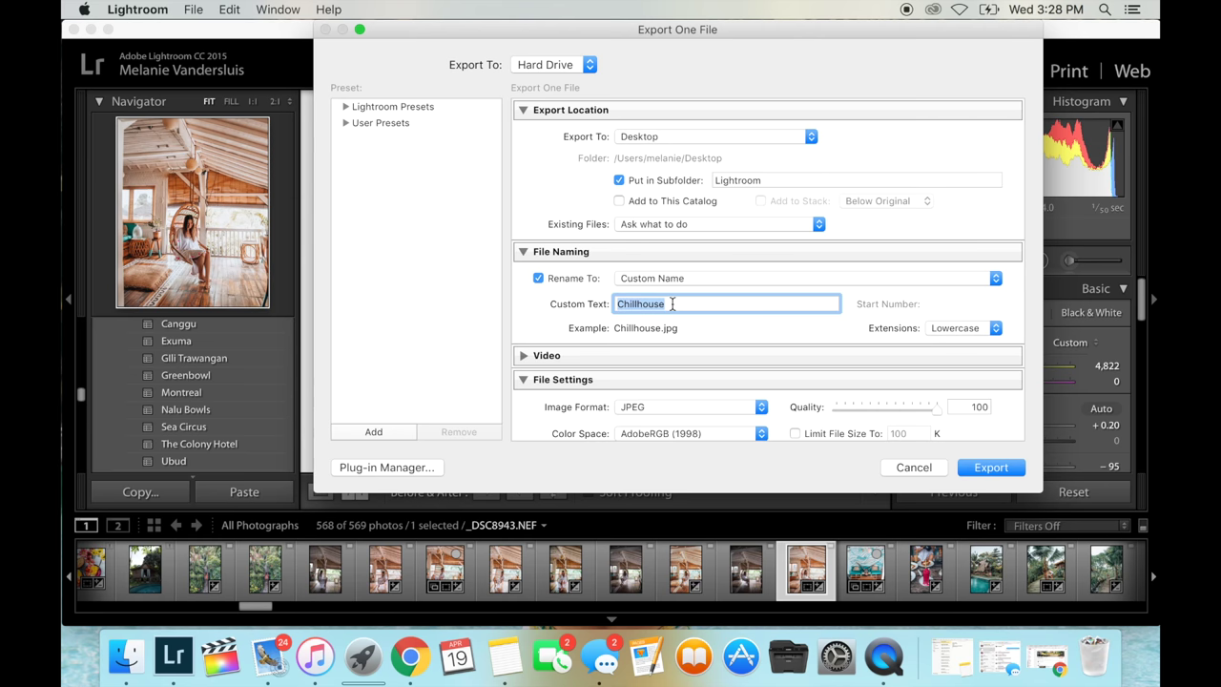
left_click(673, 303)
type("tuturoai")
key("BackSpace")
key("BackSpace")
key("BackSpace")
key("BackSpace")
key("BackSpace")
type("orial")
Keep JPEG format with AdobeRGB (1998) color space and run the export
scroll(748, 322, "down", 5)
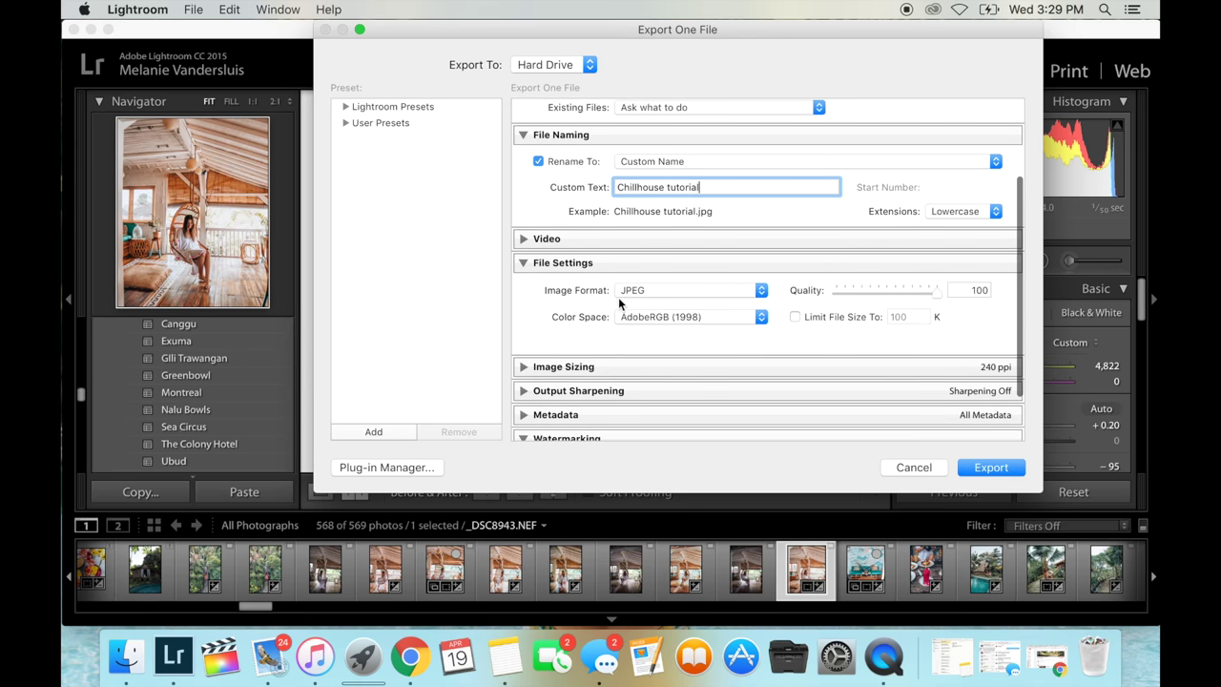
left_click(682, 291)
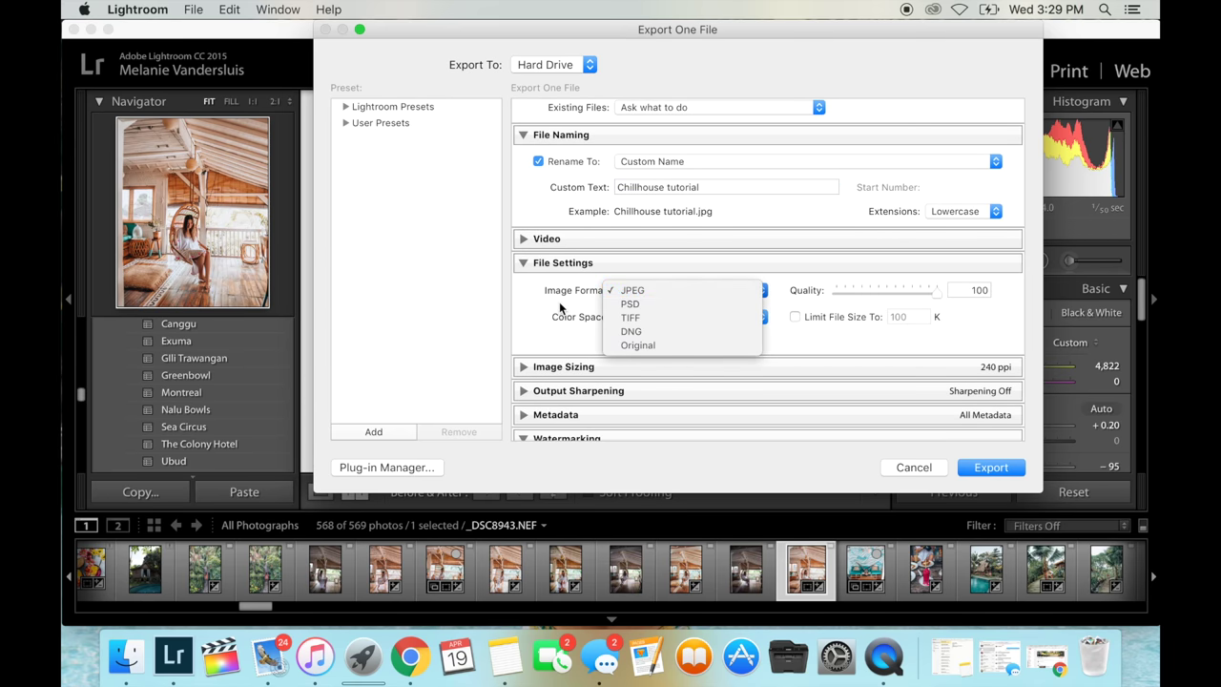
left_click(663, 289)
left_click(647, 284)
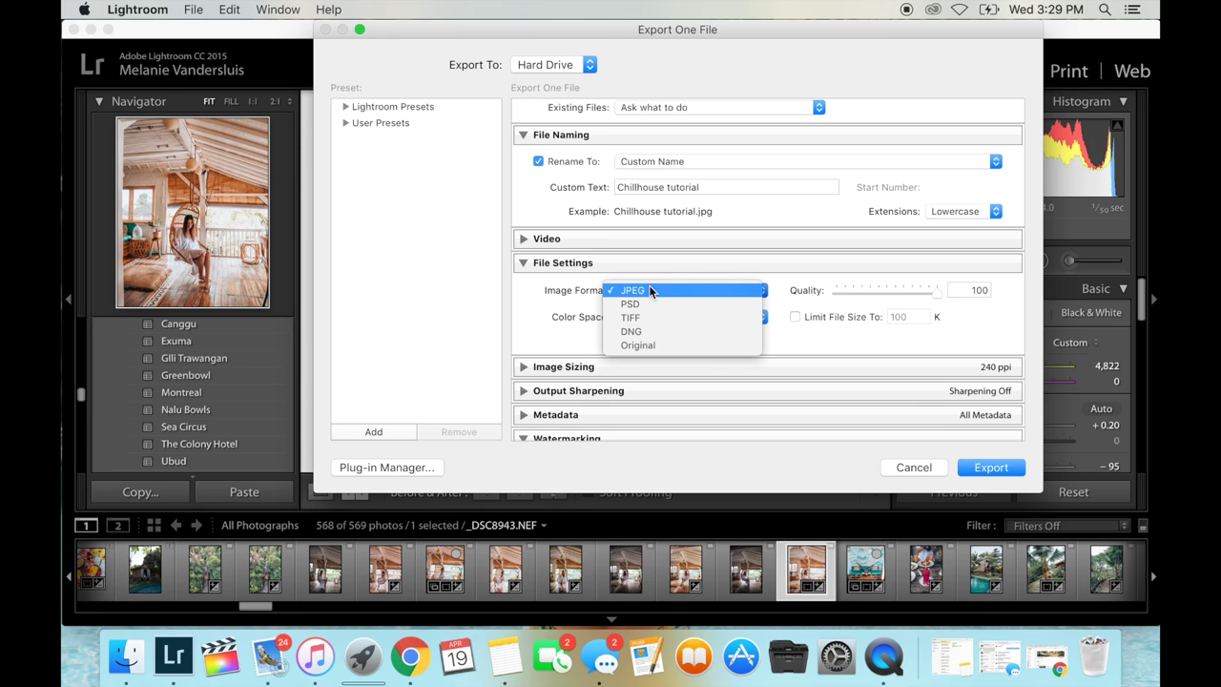
left_click(555, 319)
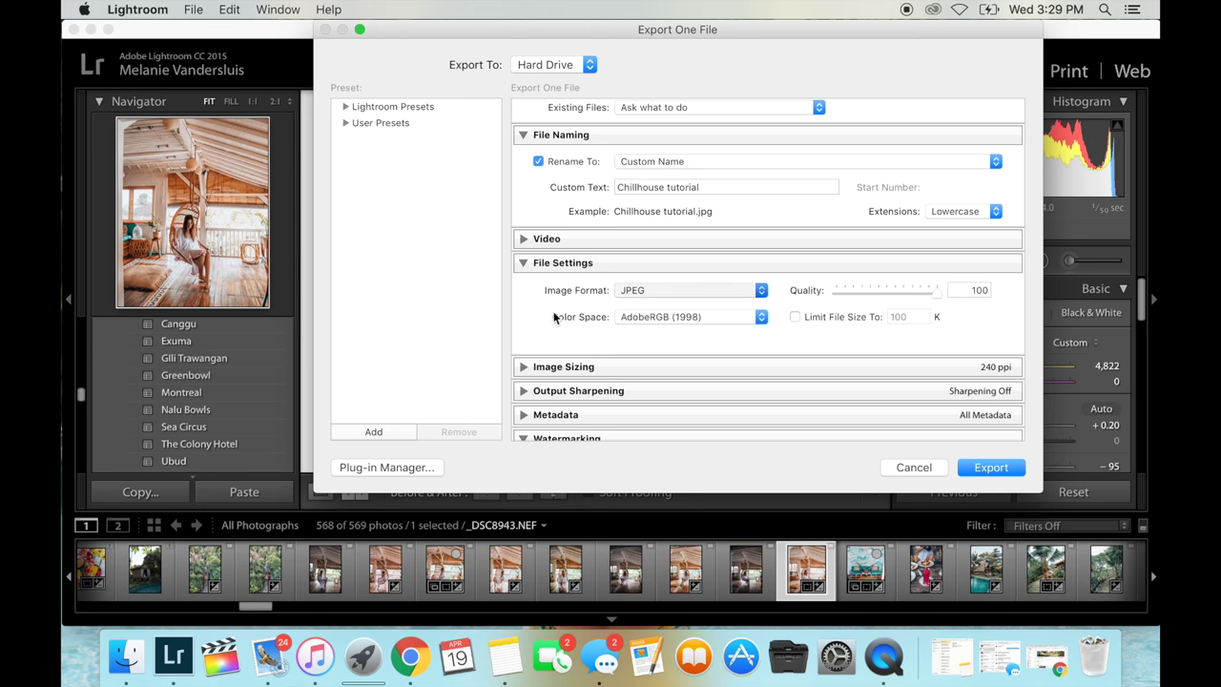
left_click(654, 317)
left_click(654, 318)
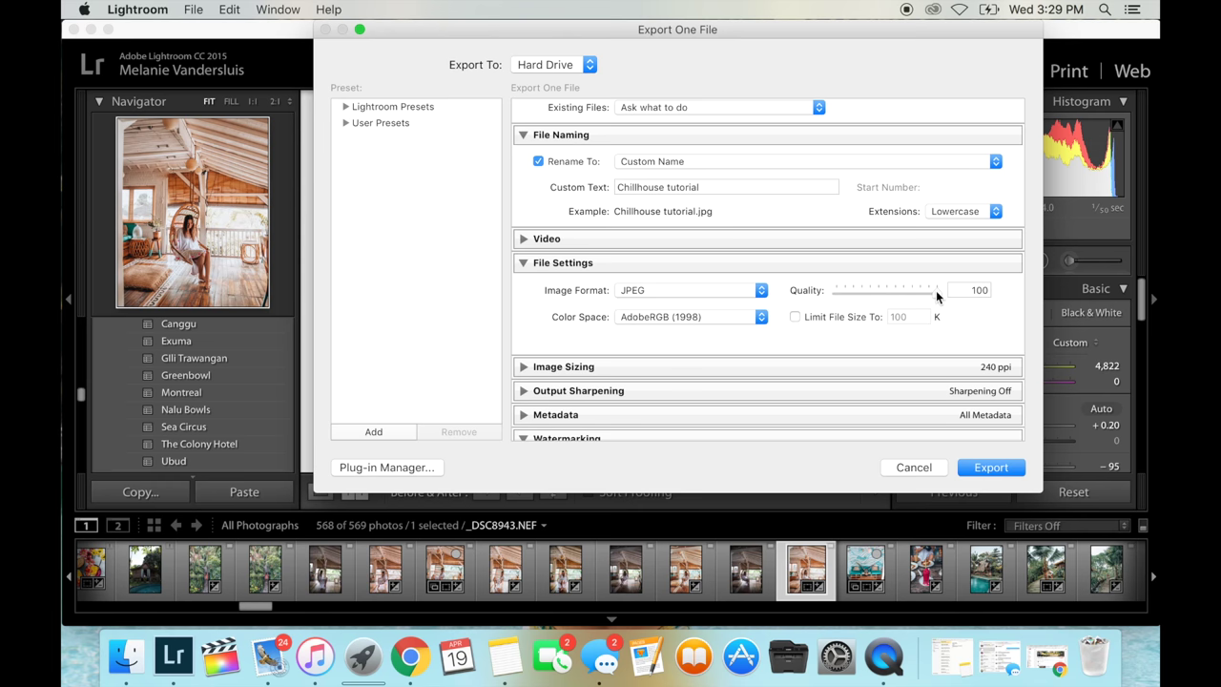
scroll(871, 362, "down", 3)
left_click(871, 358)
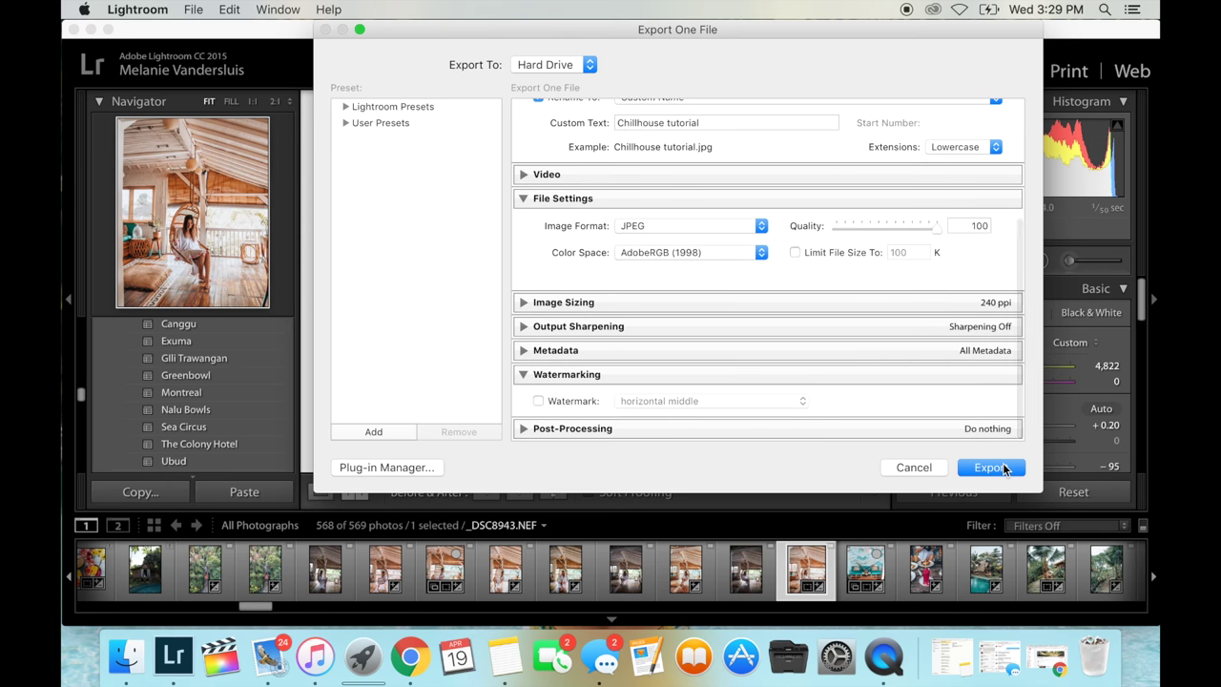
left_click(993, 467)
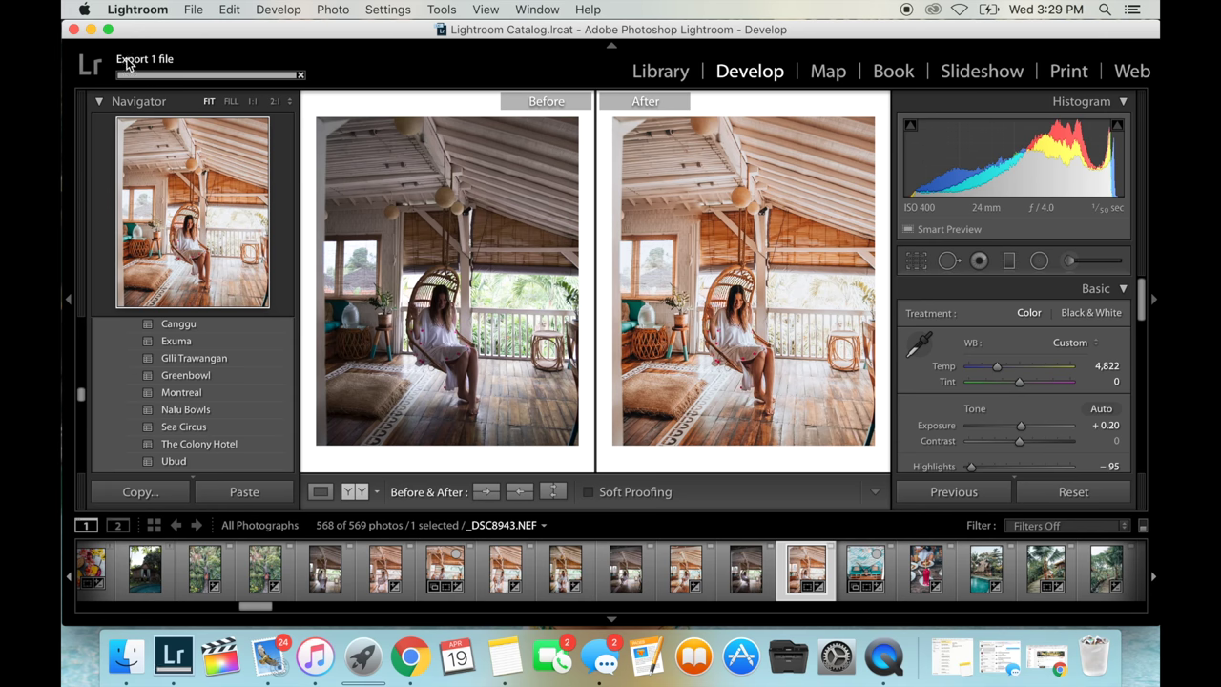
Minimize Lightroom, open the desktop Lightroom folder, and select Chillhouse tutorial.jpg
left_click(91, 30)
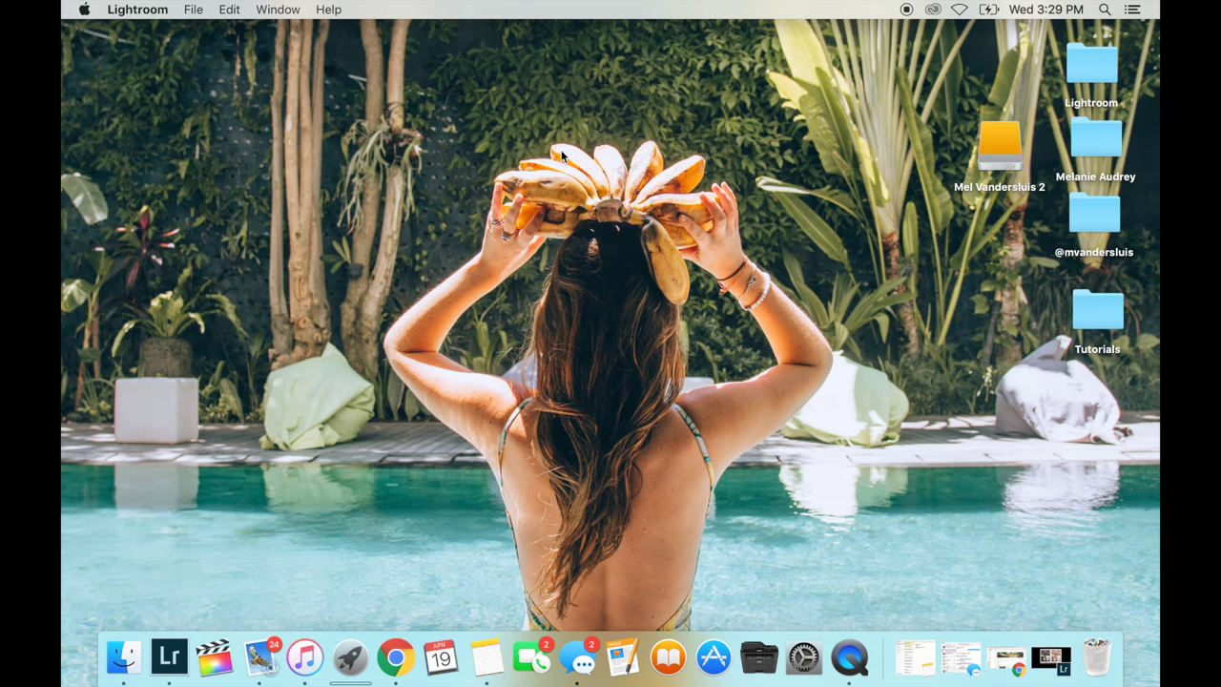
double_click(1094, 66)
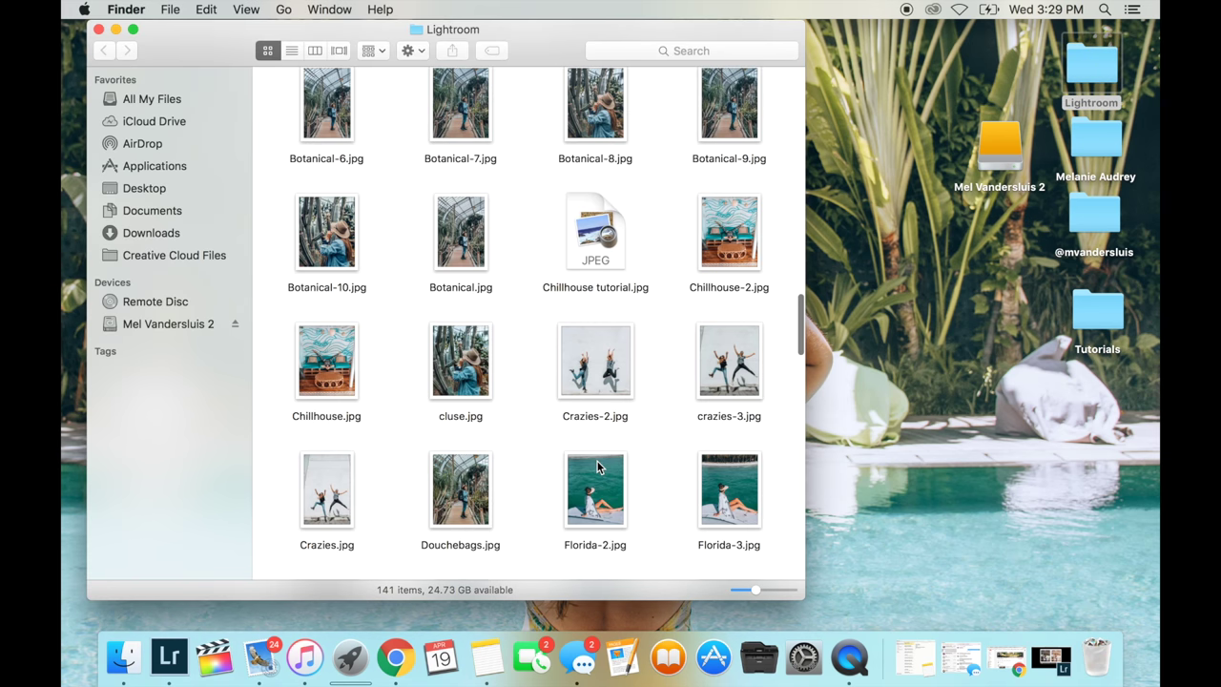
scroll(598, 467, "down", 2)
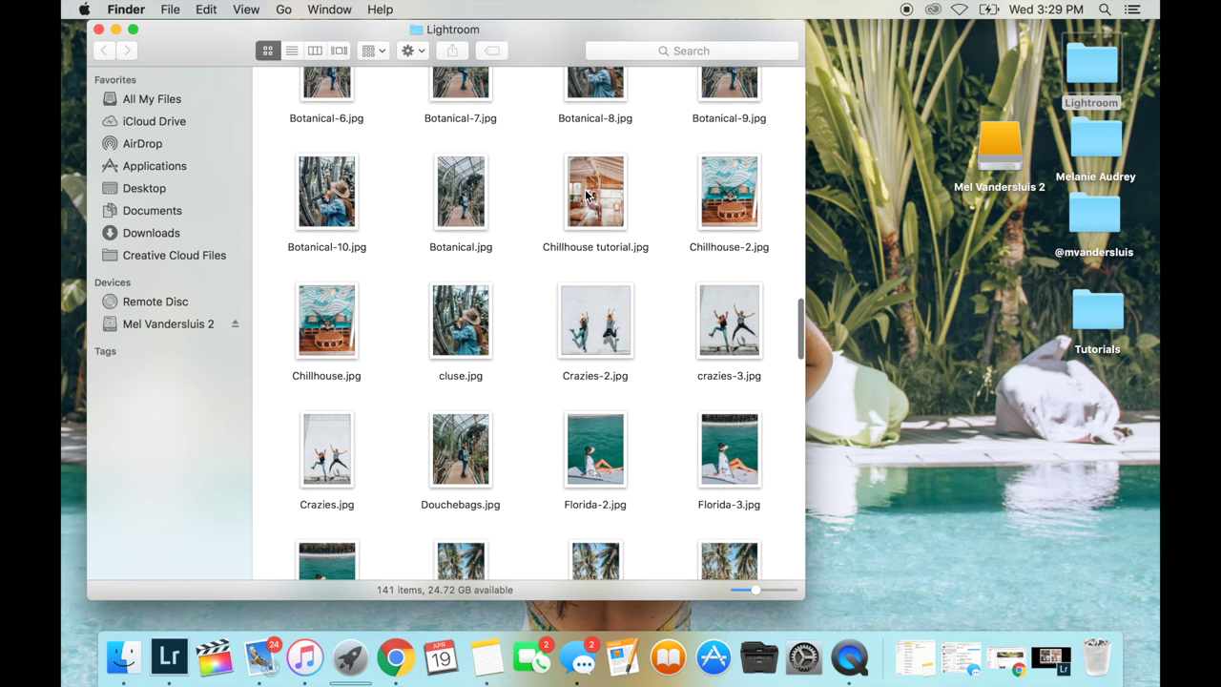
left_click(588, 195)
View Chillhouse tutorial.jpg in Preview, open and dismiss its Share menu, then return to Lightroom
double_click(589, 196)
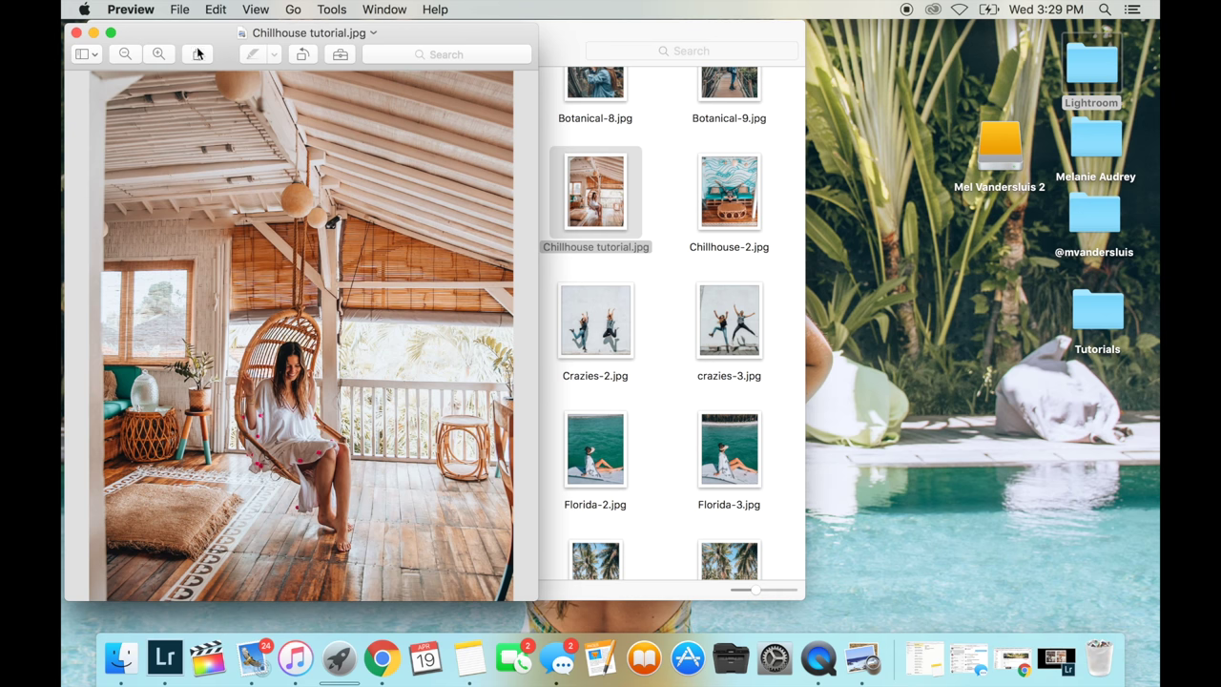
left_click(198, 55)
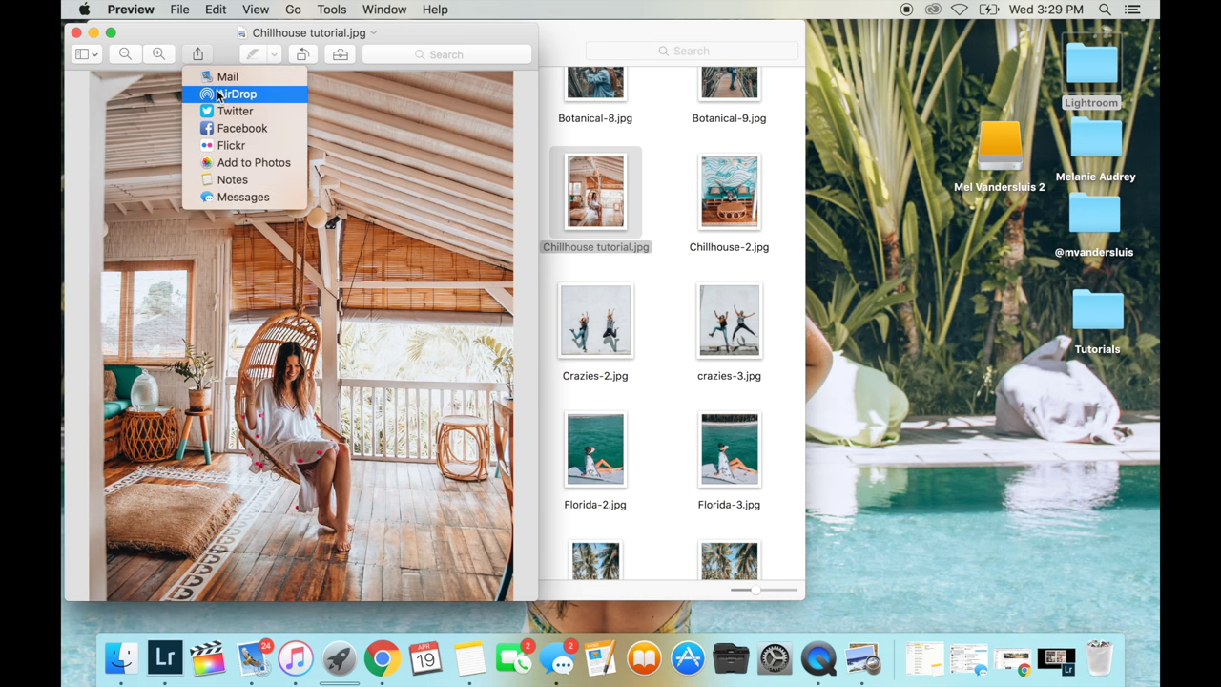
left_click(131, 104)
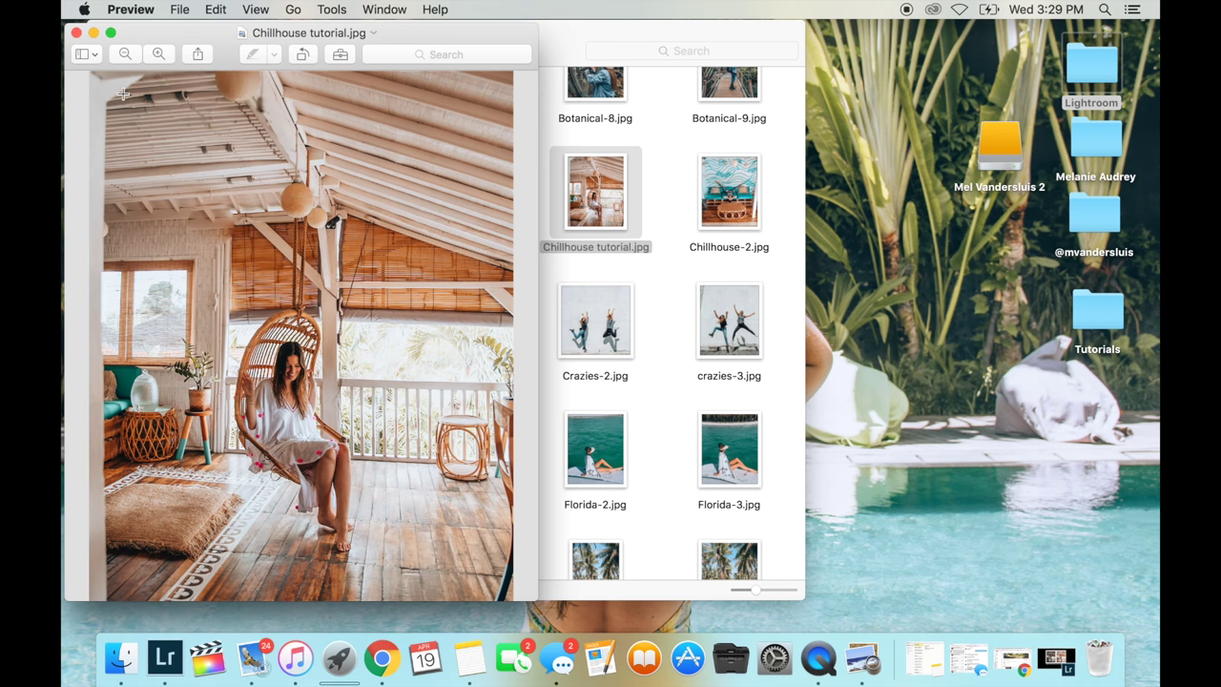
left_click(1055, 658)
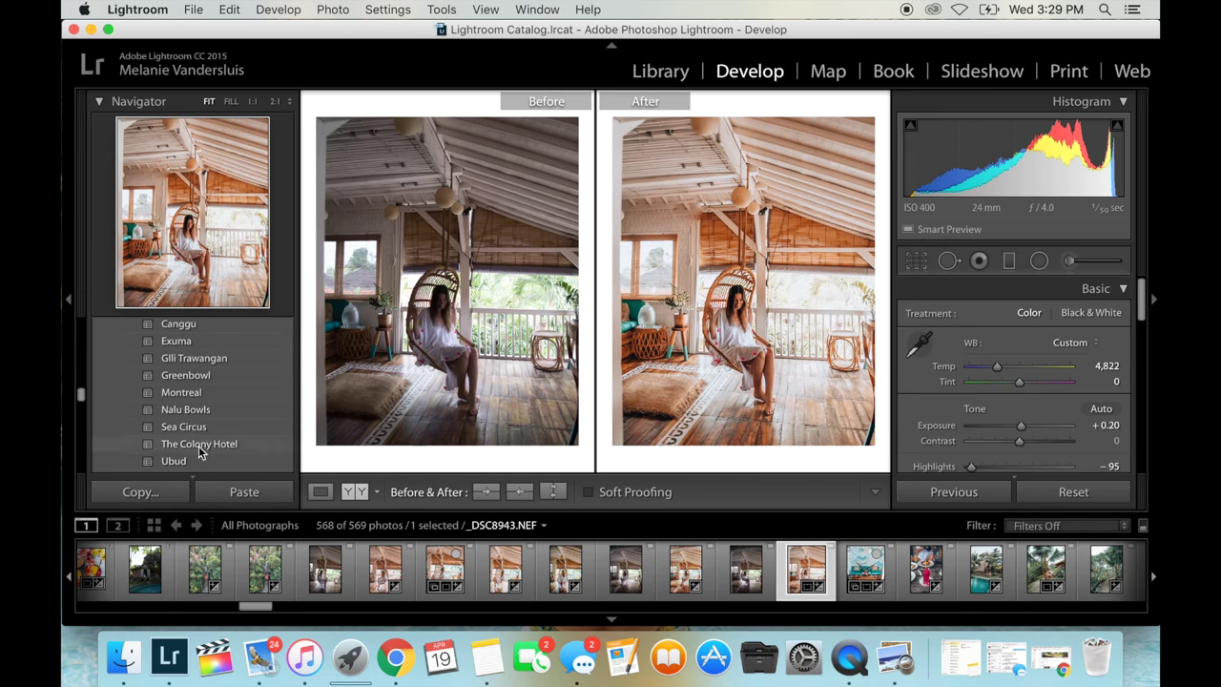
Scroll the Lightroom filmstrip to browse other photos
scroll(395, 567, "up", 5)
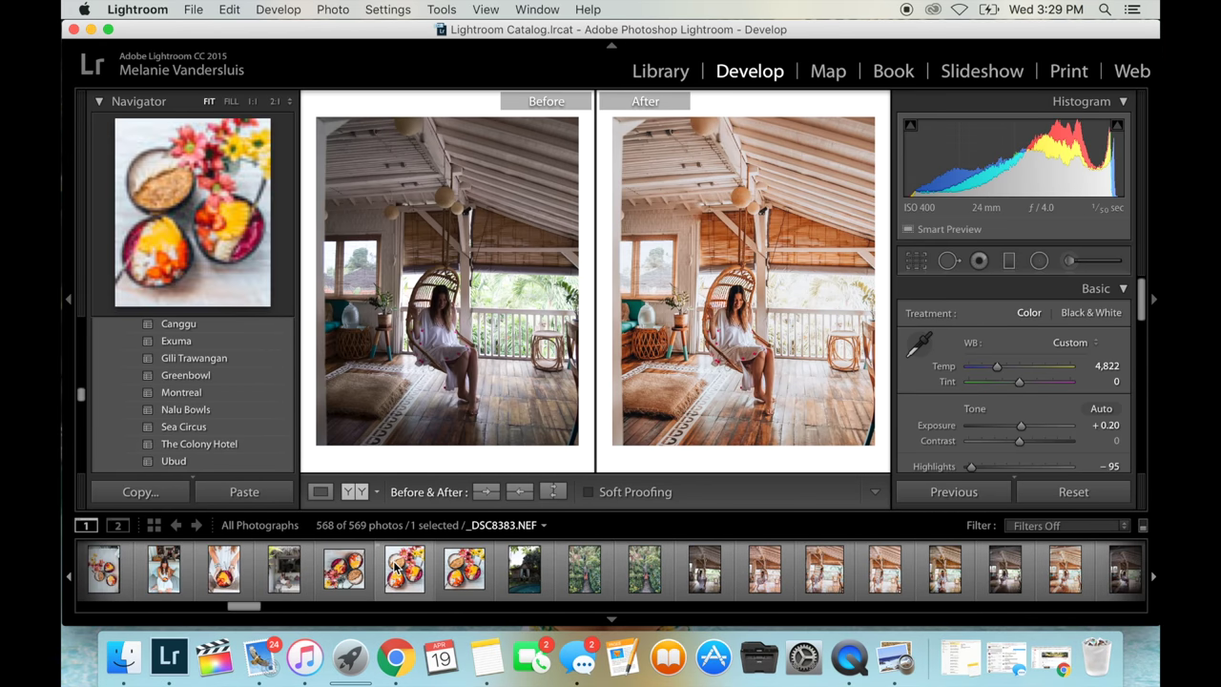